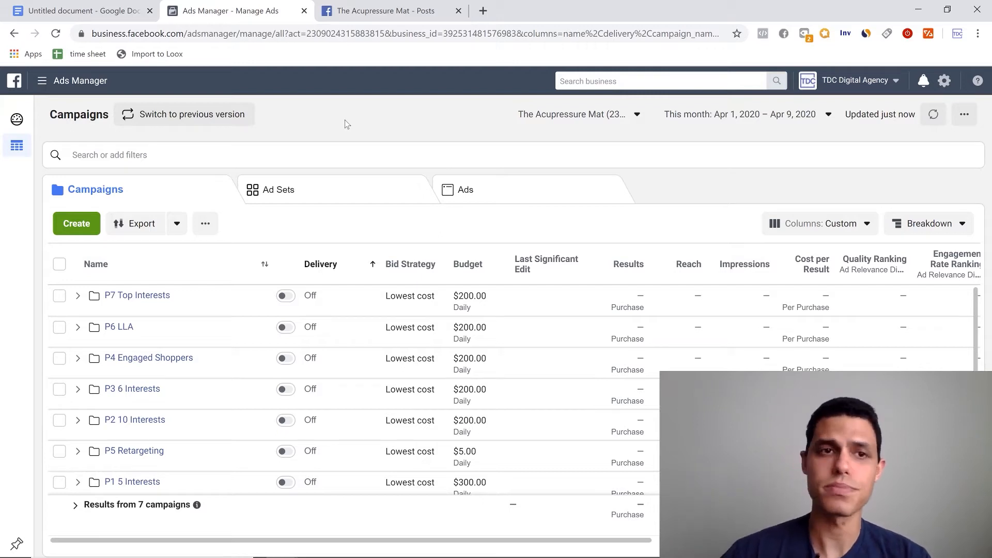
Open the ad account's Audiences page and start creating a lookalike audience.
click(87, 83)
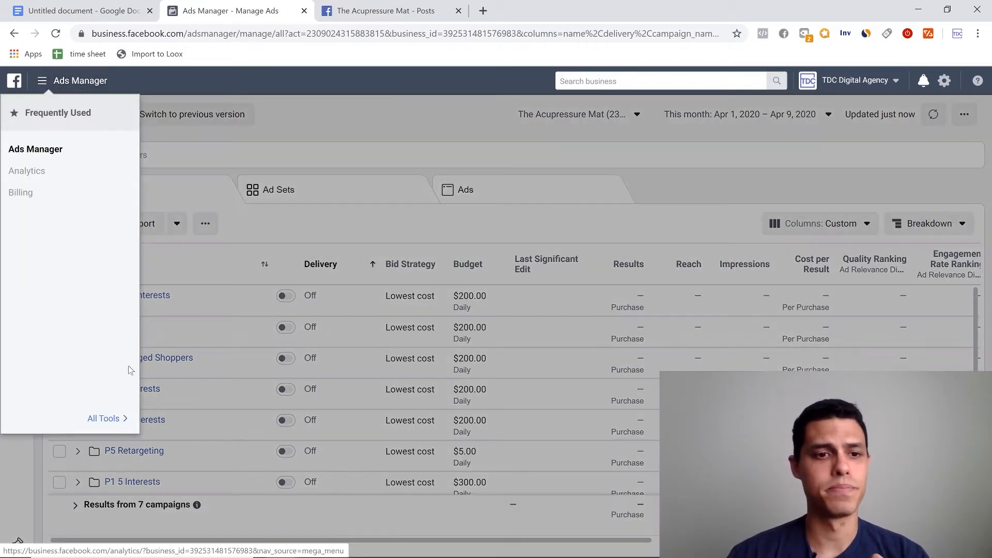
click(117, 419)
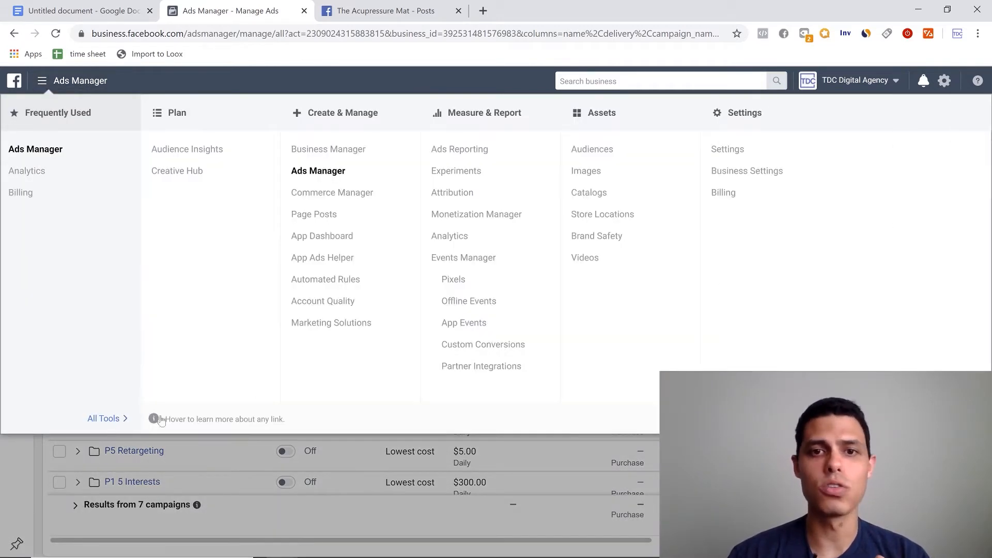
click(598, 150)
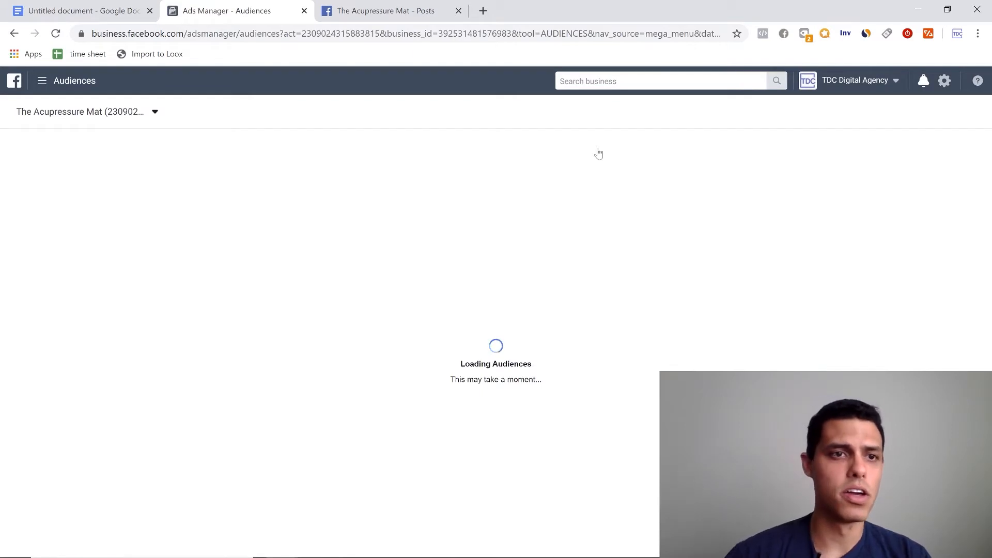
click(54, 161)
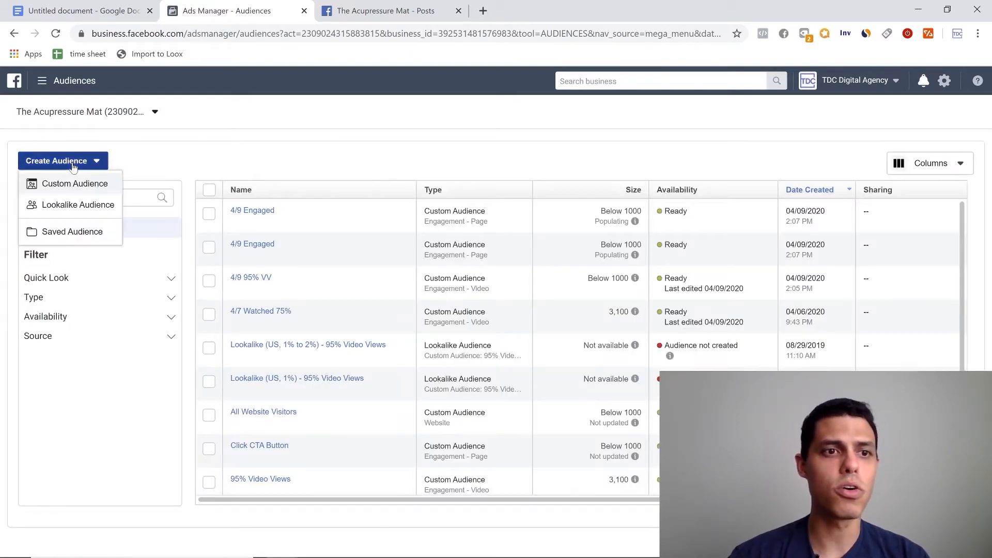
click(63, 207)
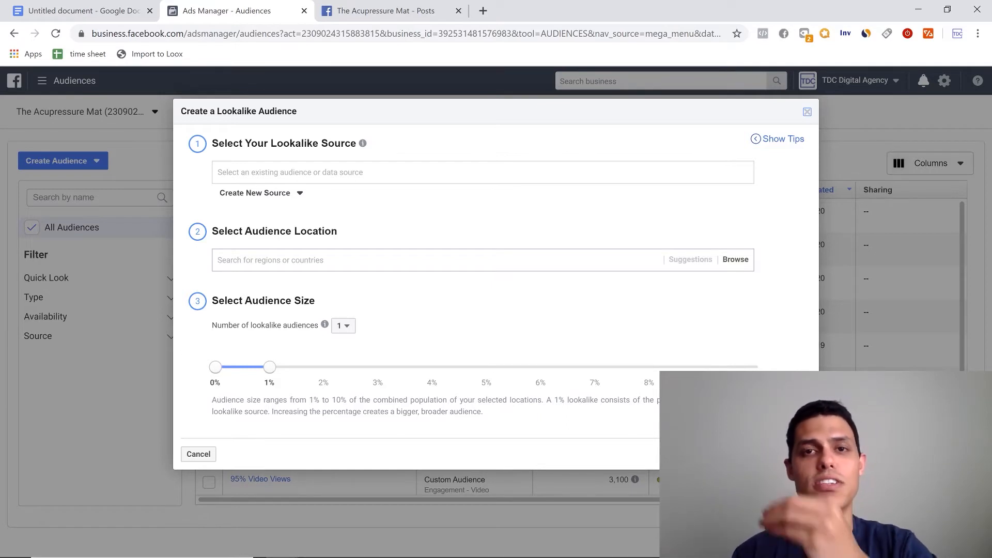
Set the lookalike source to the 4/9 95% VV audience and the audience location to United States.
click(347, 172)
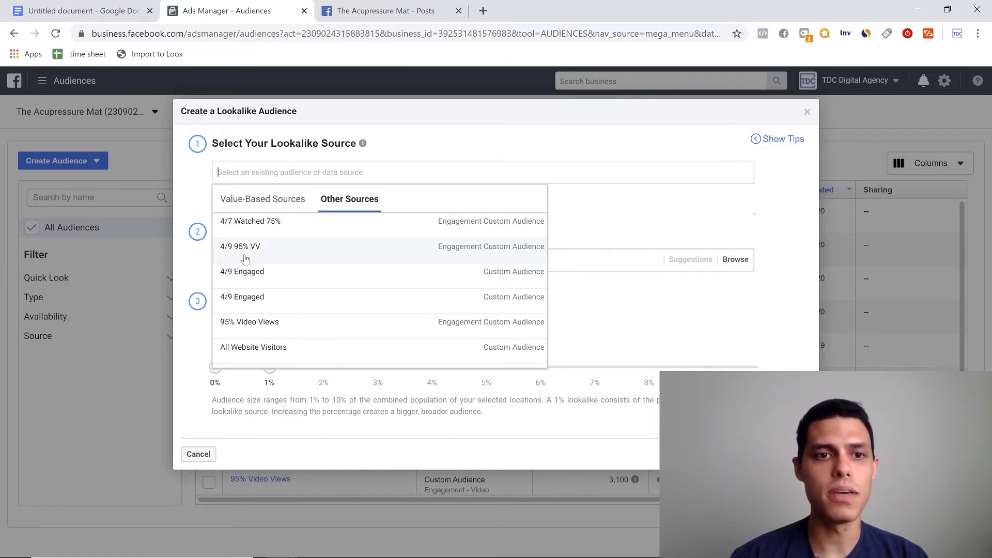
click(278, 258)
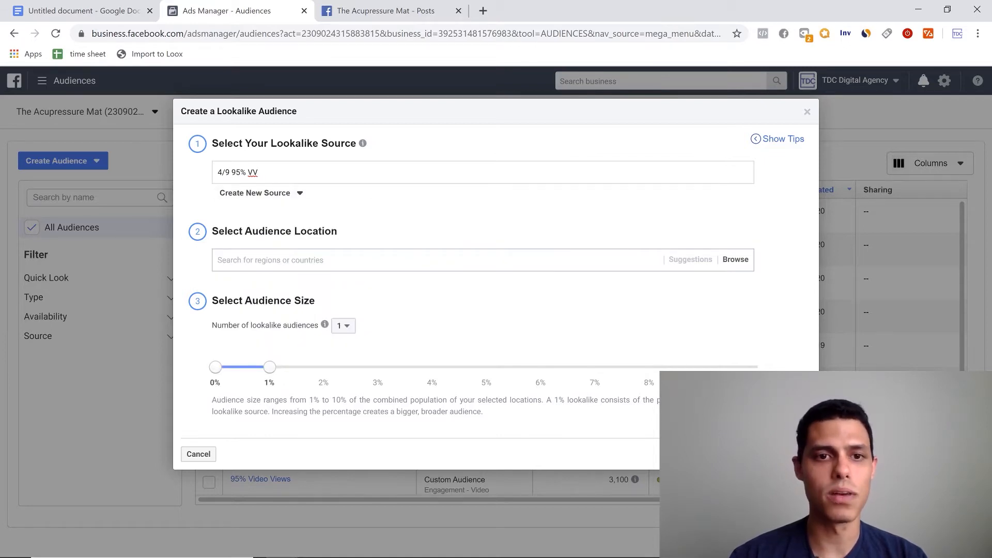
click(270, 260)
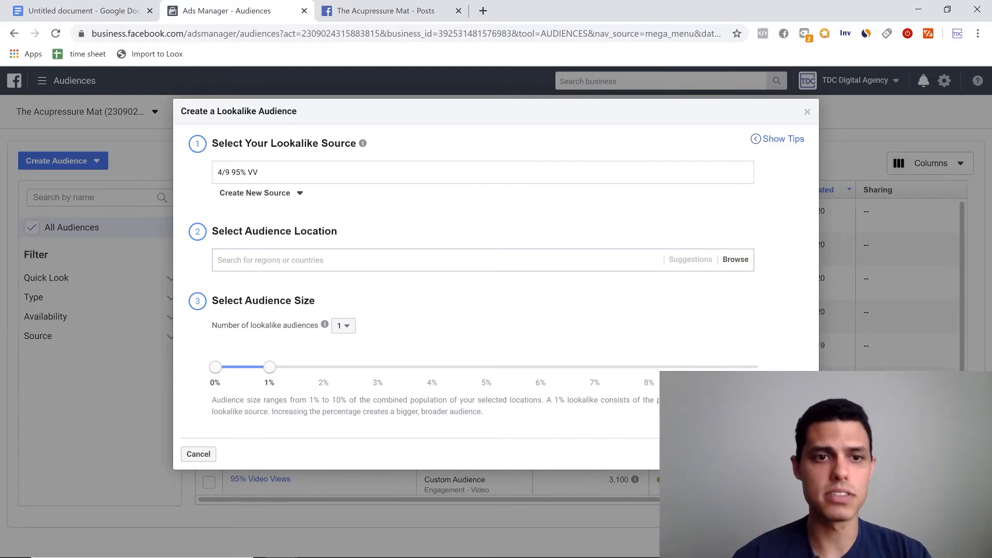
text(u)
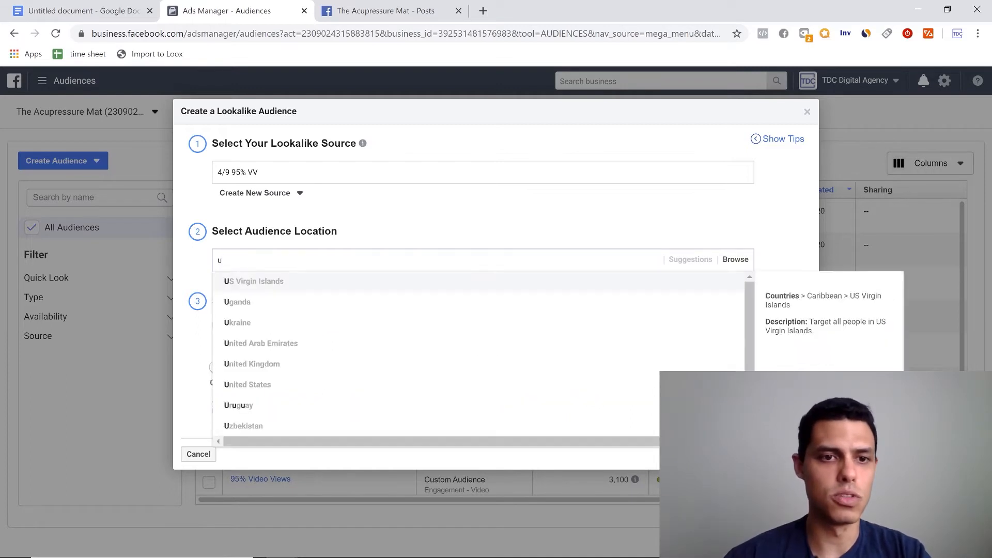
text(nited stat)
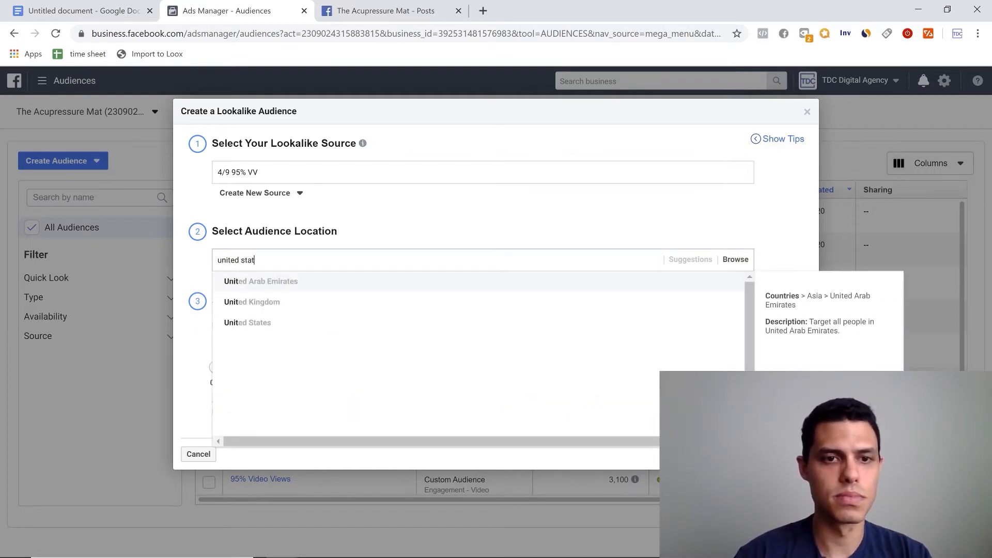
click(438, 281)
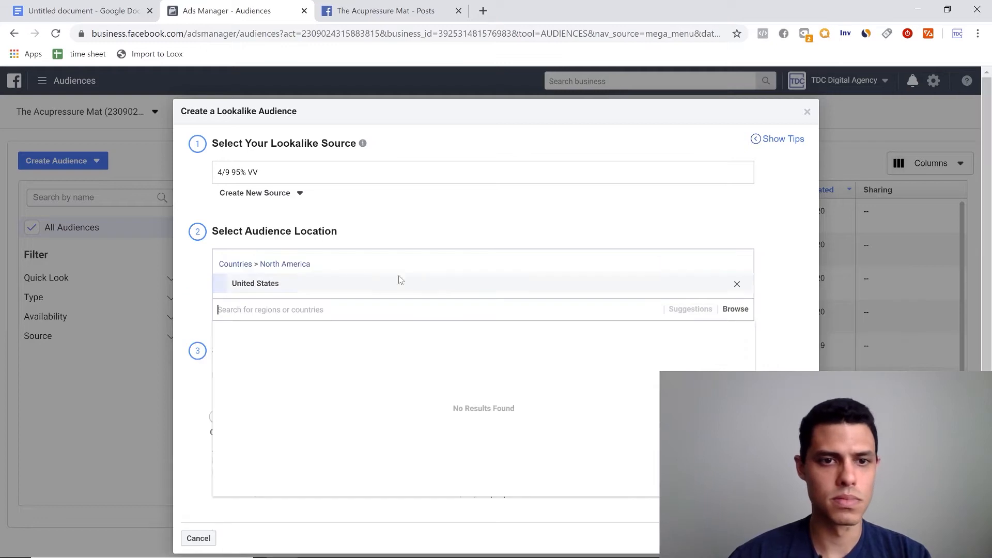
click(654, 227)
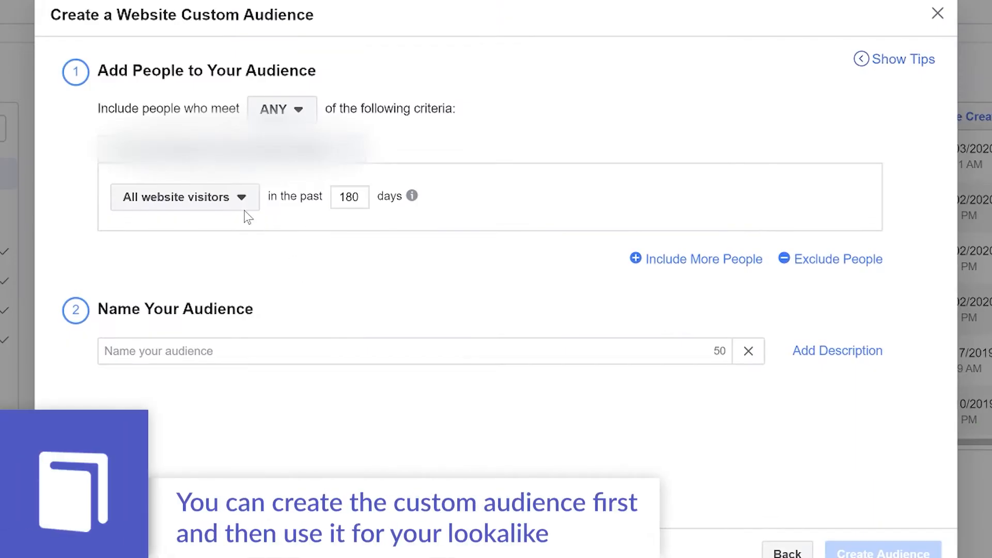
Browse the visitor and event criteria offered for a website custom audience.
click(244, 206)
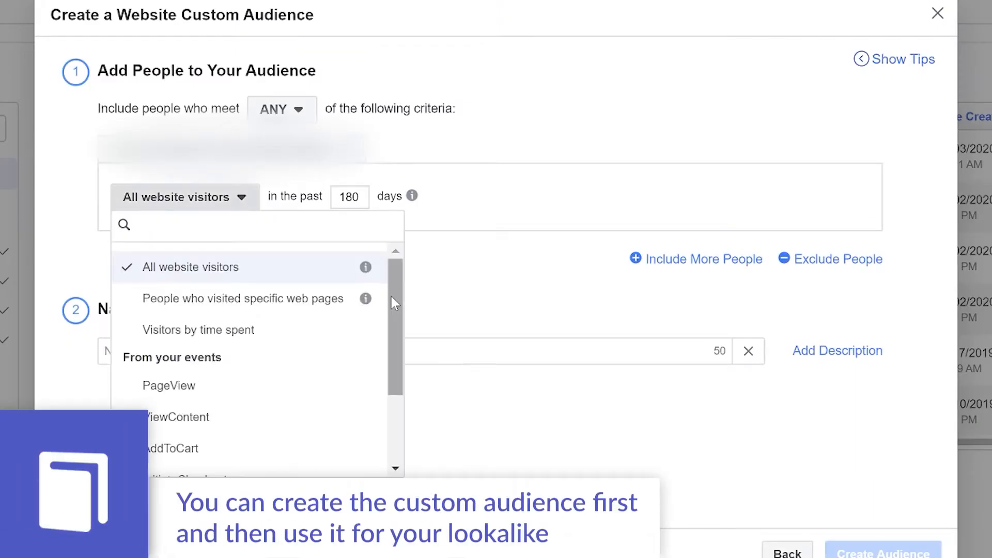
drag(393, 306, 396, 351)
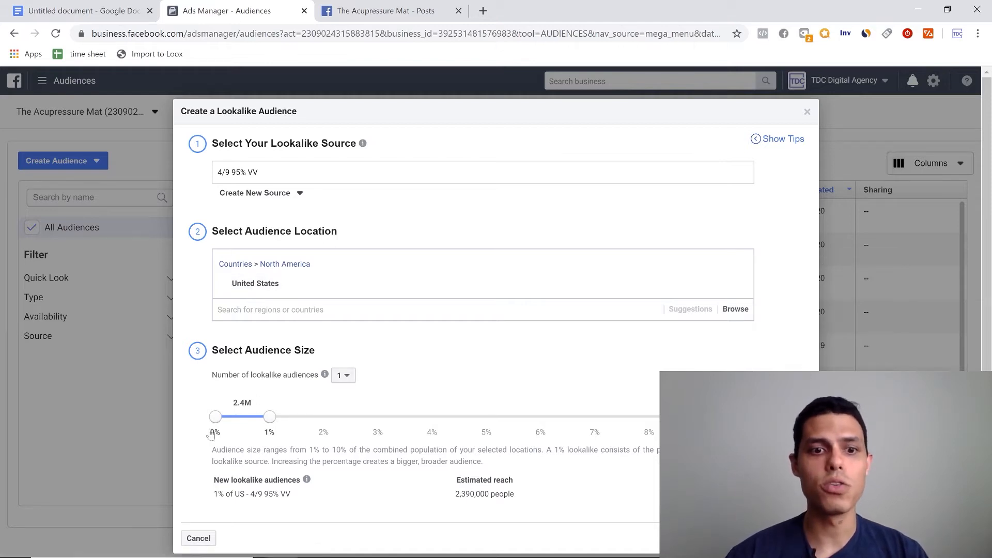
Set the number of lookalike audiences to 5, covering 0% to 5% in 1% ranges, and create them.
mouse_move(340, 382)
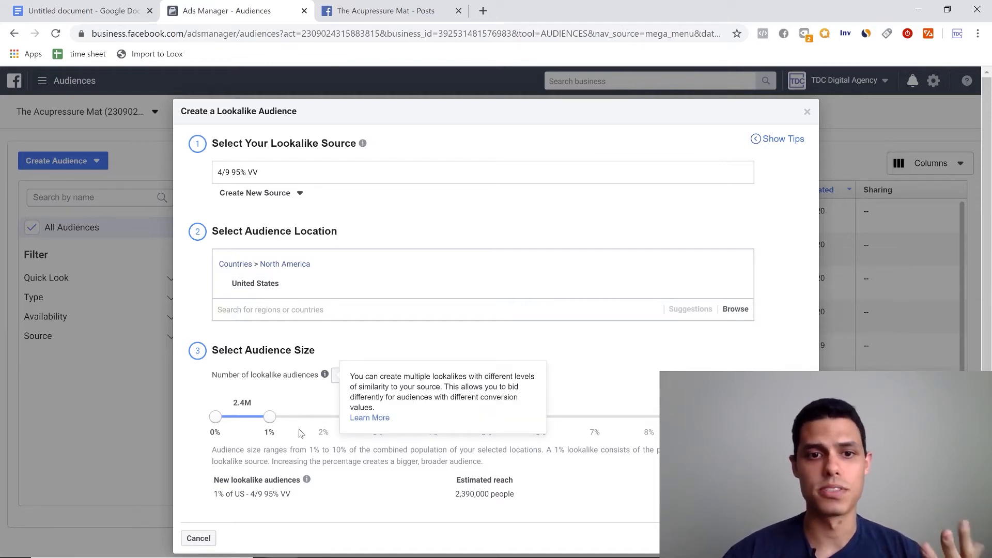
click(347, 381)
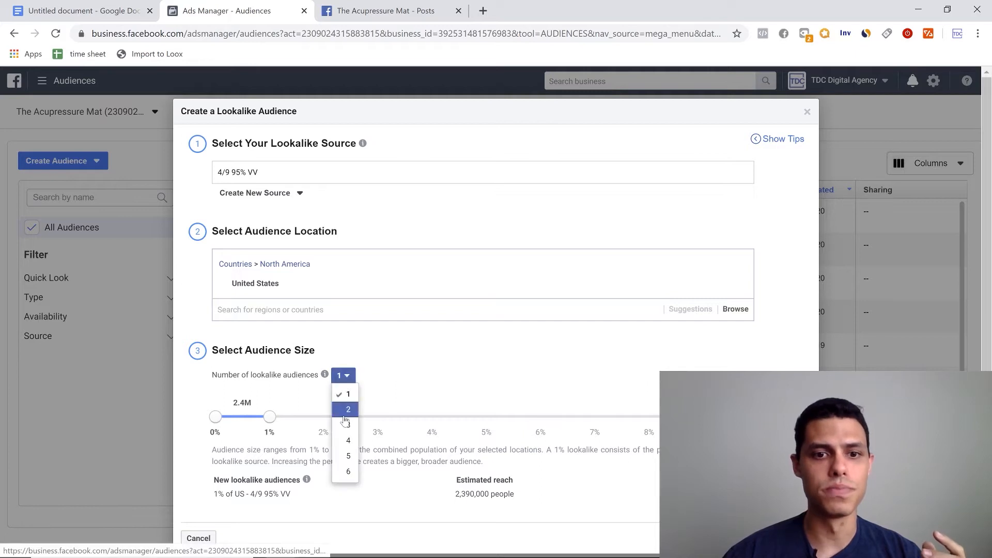
click(351, 449)
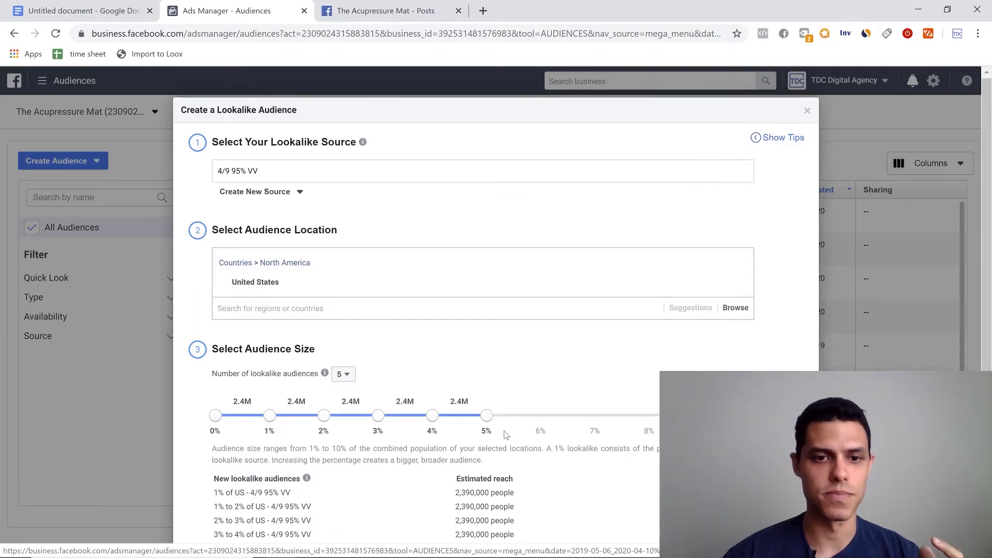
scroll(495, 433, down, 2)
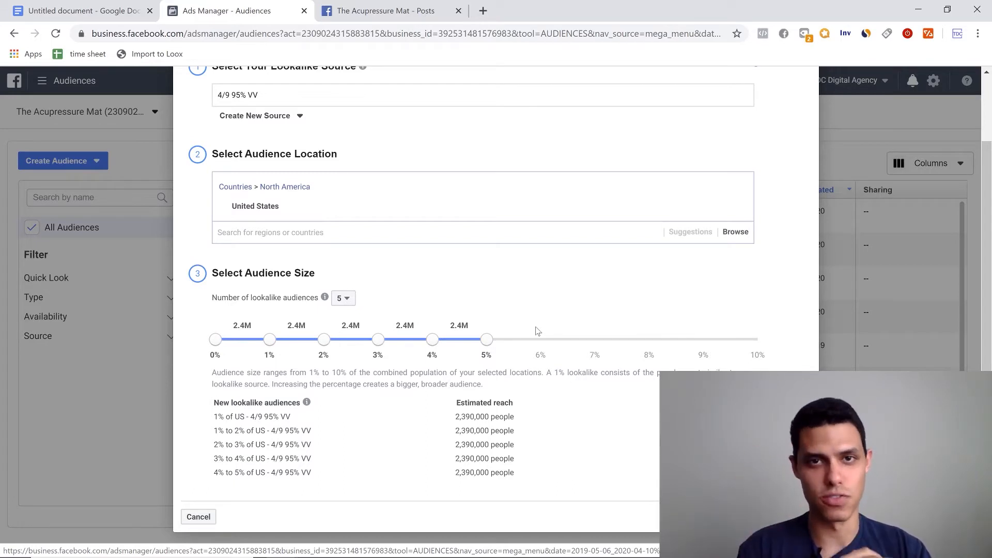
scroll(537, 330, up, 1)
scroll(537, 341, down, 1)
click(776, 516)
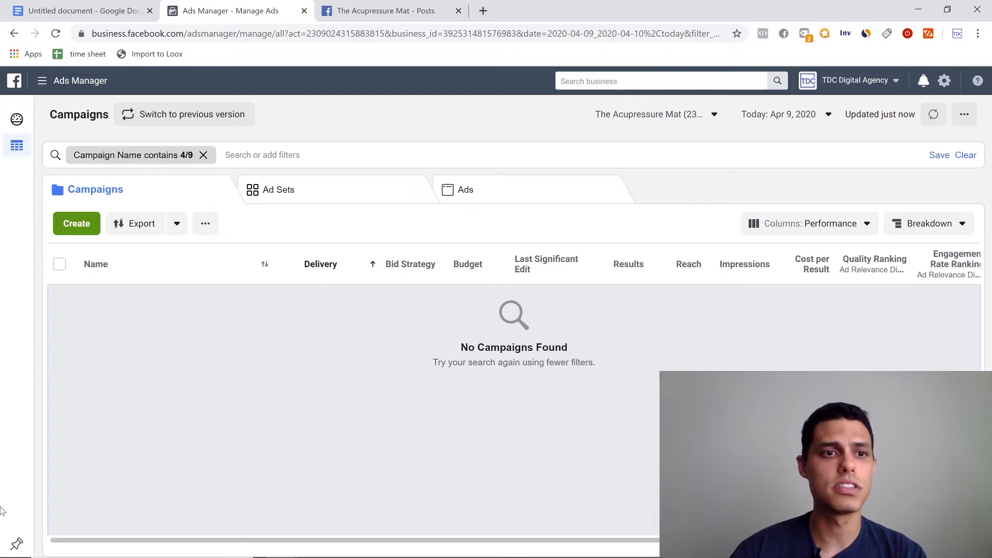
click(78, 225)
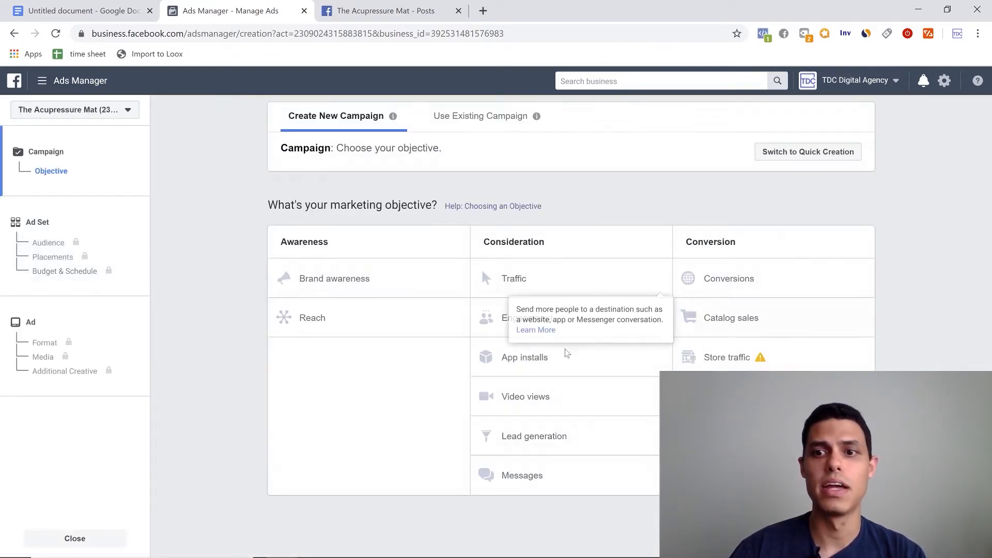
click(798, 283)
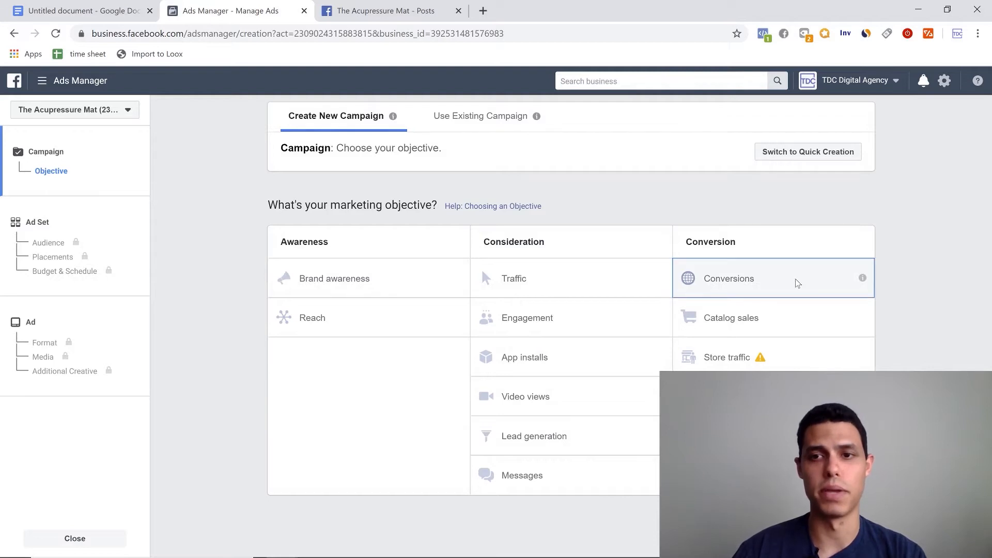
scroll(798, 283, down, 5)
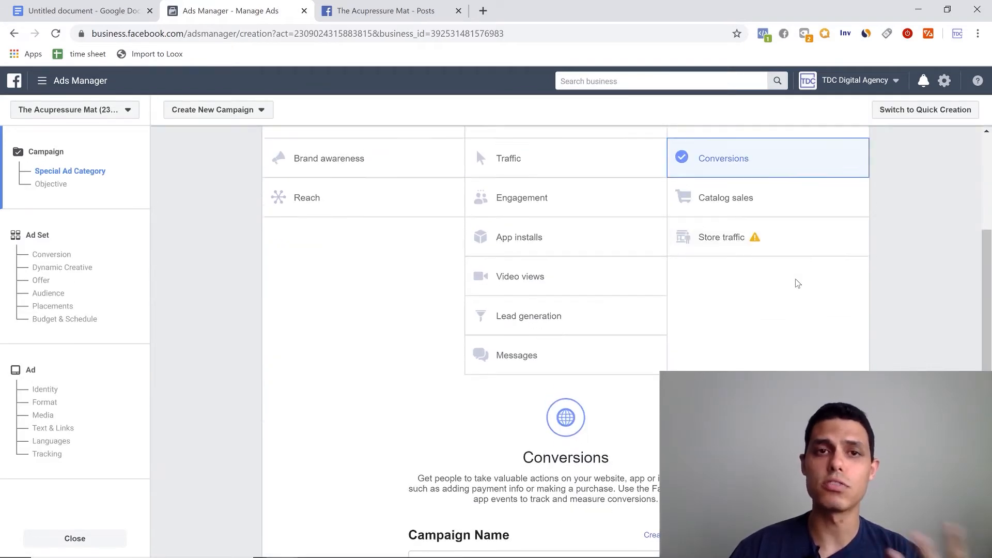
scroll(794, 281, up, 1)
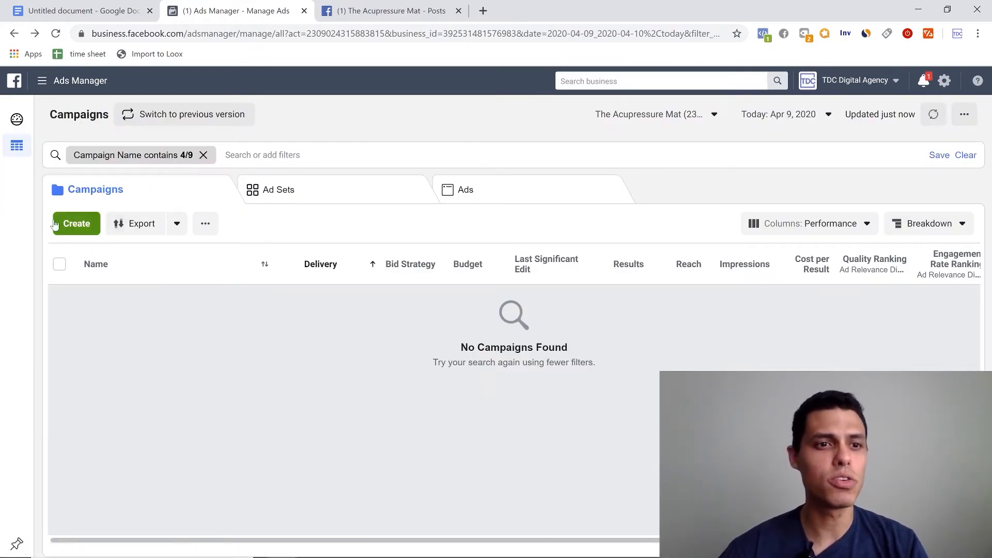
Start a new campaign with the Conversions marketing objective.
click(74, 225)
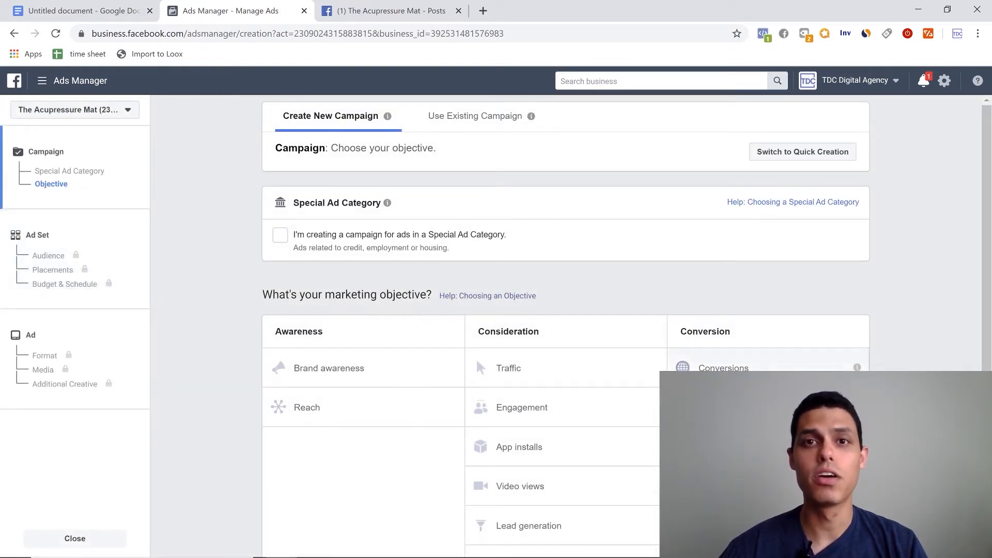
click(723, 364)
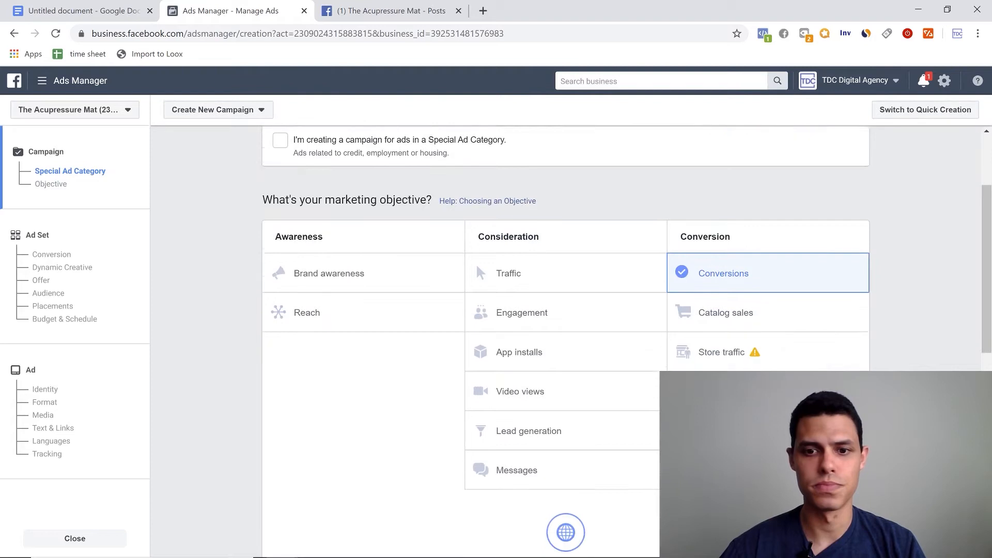
scroll(627, 370, down, 2)
Check the calendar for the date one week ahead and name the campaign "04/16 LLa 95% VV".
drag(480, 313, 387, 312)
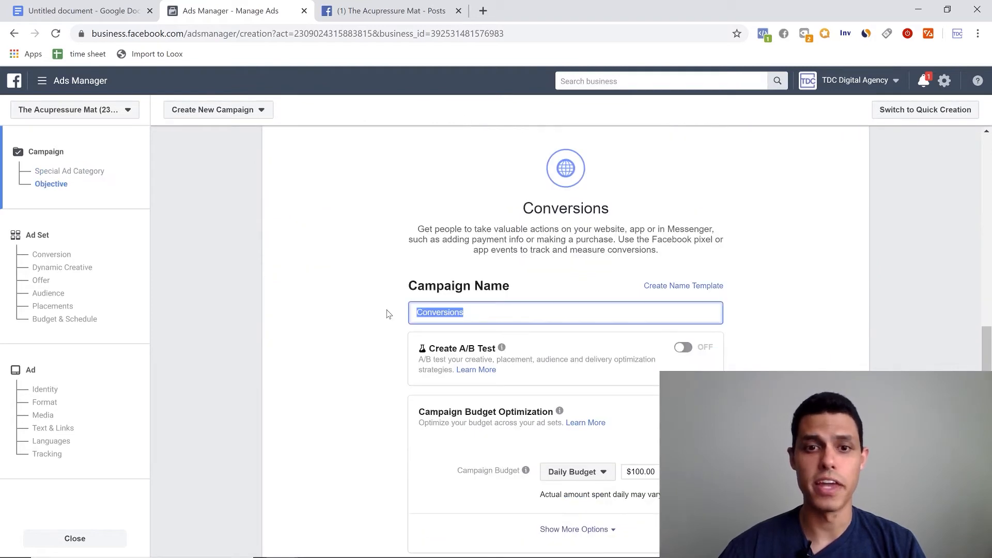
click(936, 545)
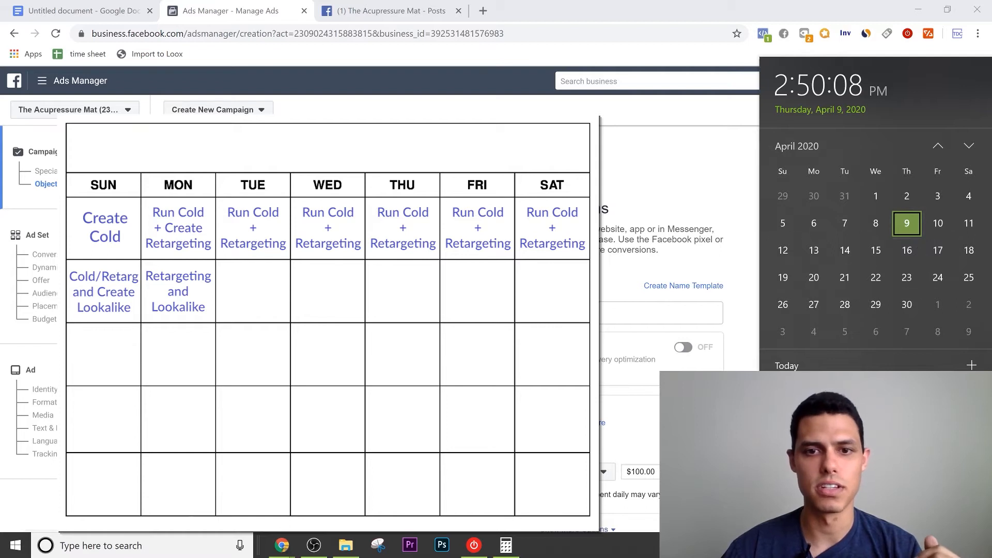
drag(467, 312, 380, 309)
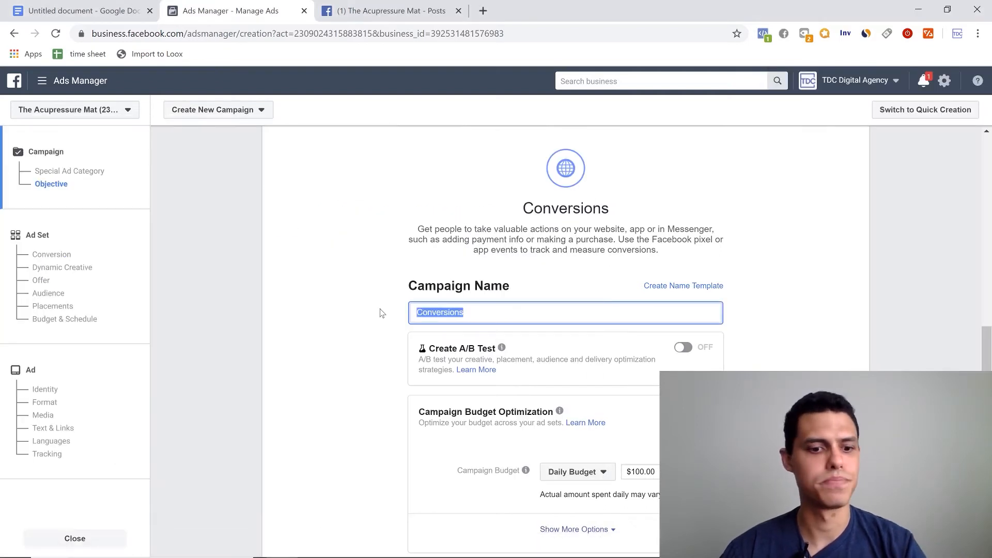
text(16)
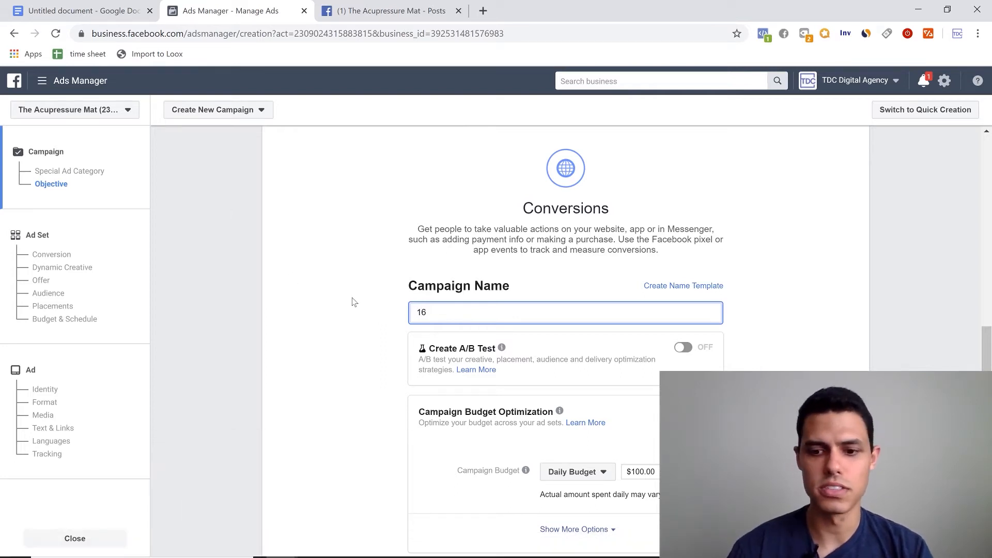
text(/)
text(0)
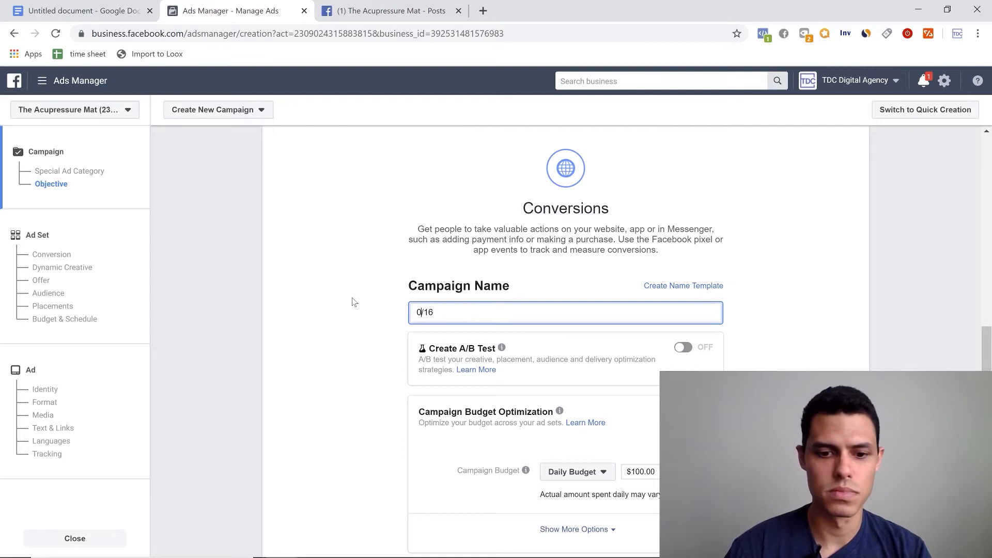
text(4)
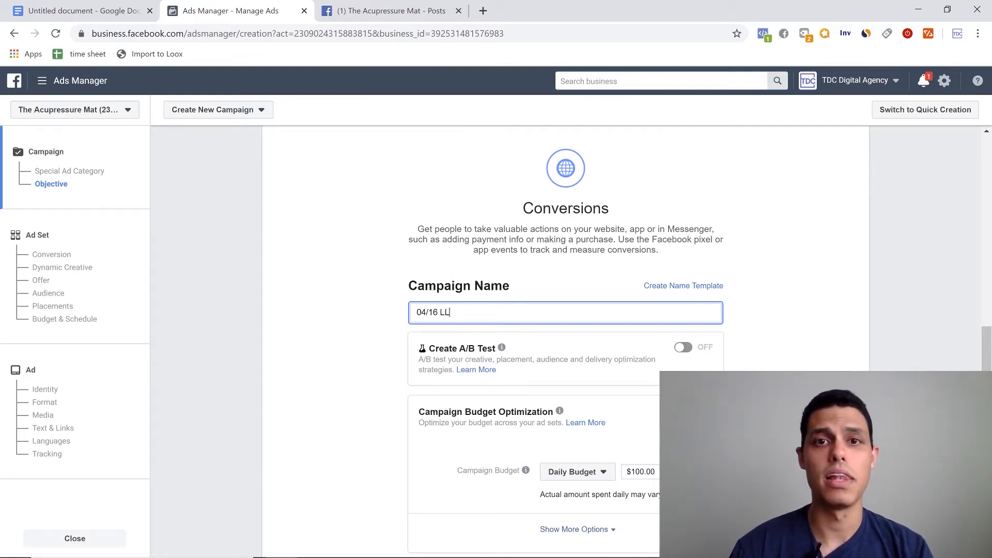
key(BackSpace)
text(A)
text(a)
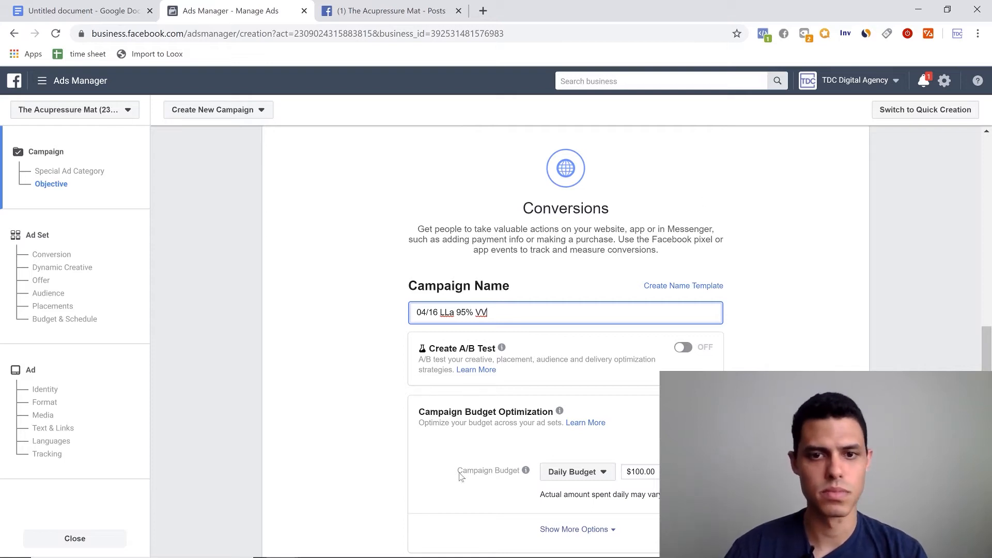
scroll(384, 379, down, 3)
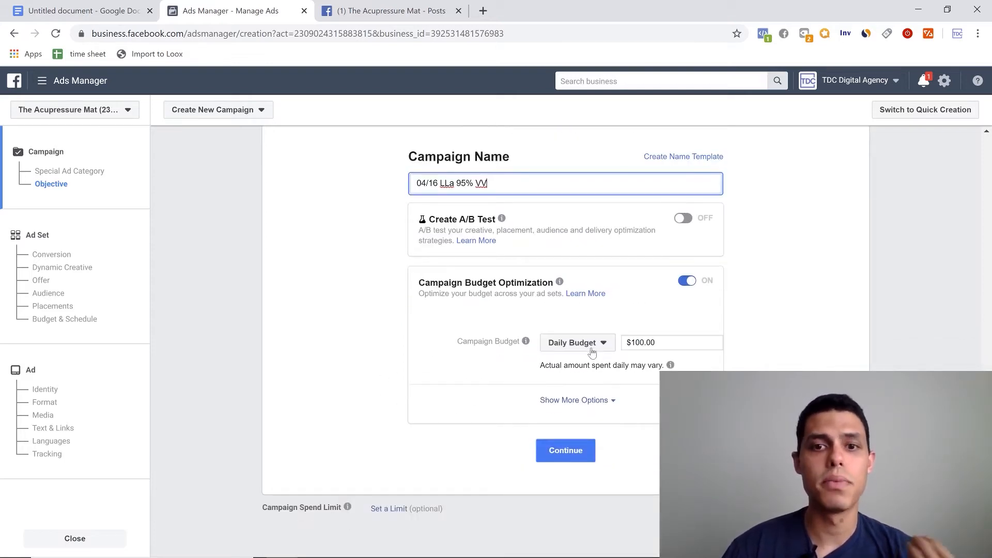
scroll(736, 343, up, 3)
scroll(734, 345, down, 3)
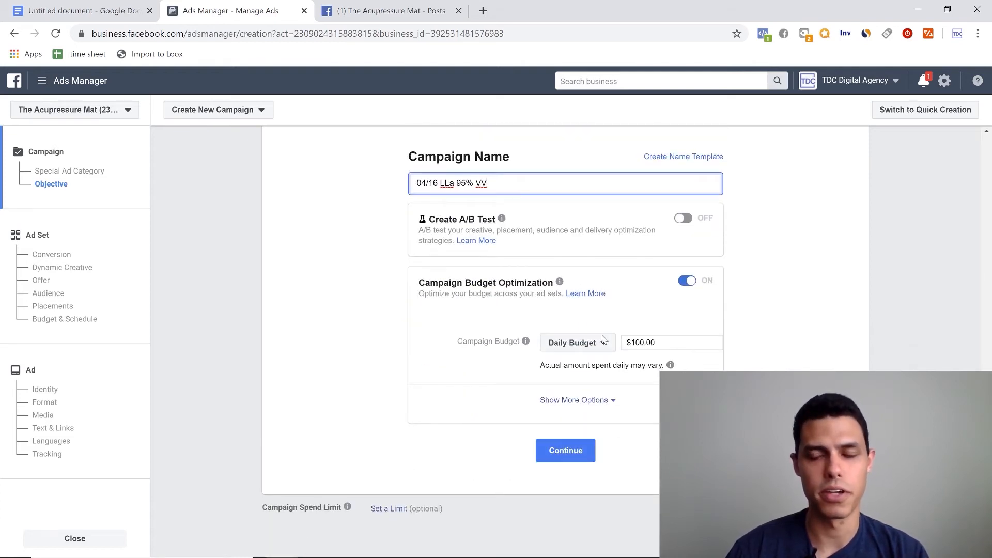
scroll(582, 323, up, 3)
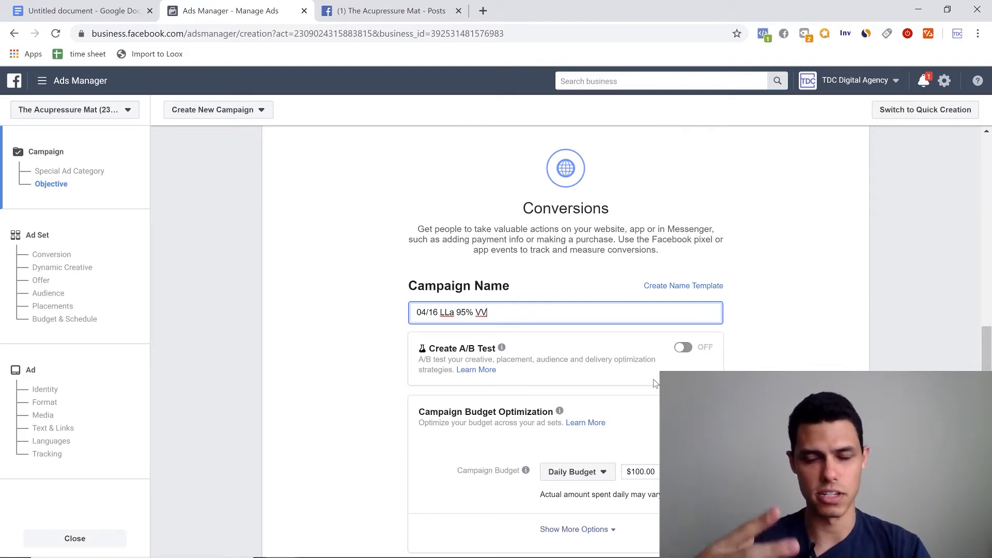
Calculate the campaign budget in the Calculator by multiplying 30 by 3 and the result by 5.
scroll(655, 383, down, 1)
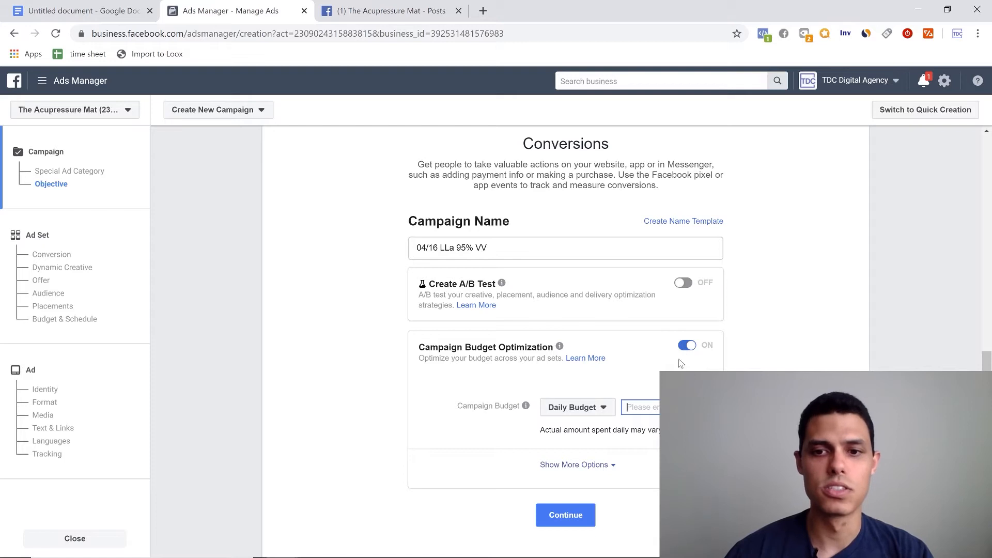
click(517, 551)
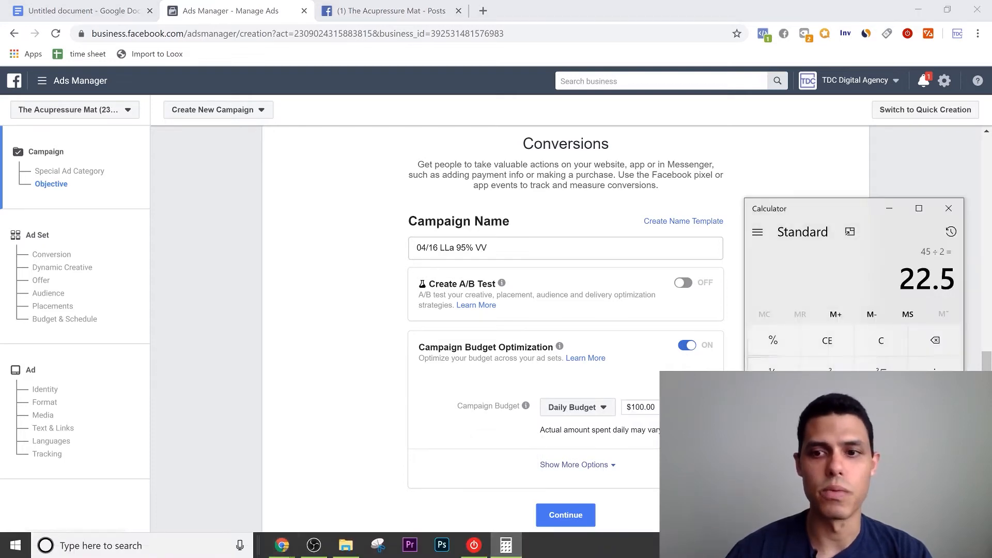
click(878, 340)
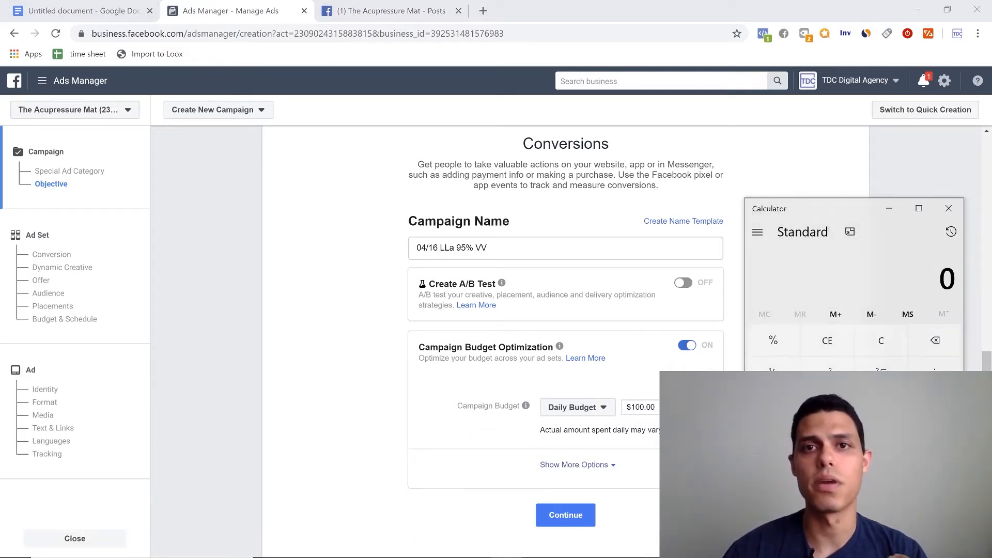
key(3)
key(0)
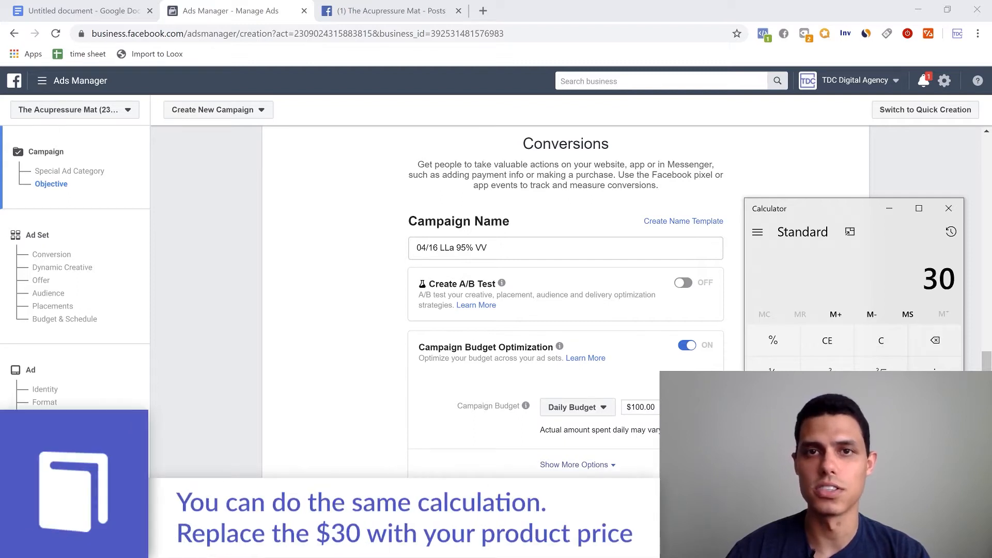
key(asterisk)
key(3)
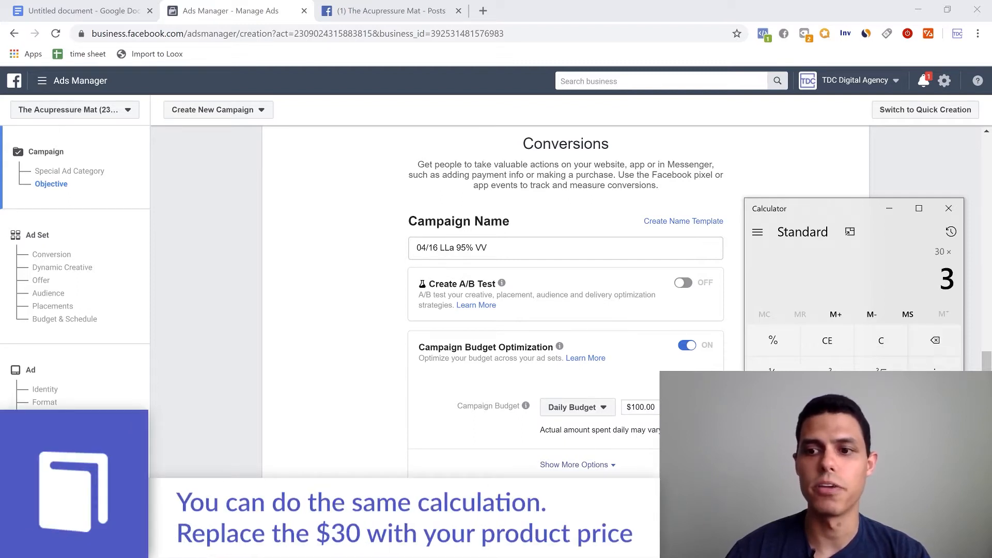
key(Return)
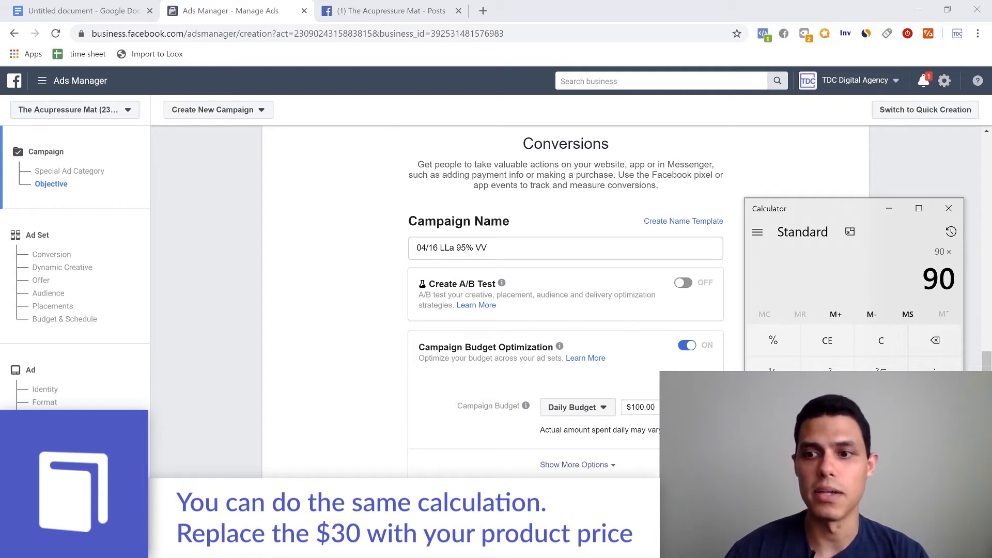
text(*5)
key(Return)
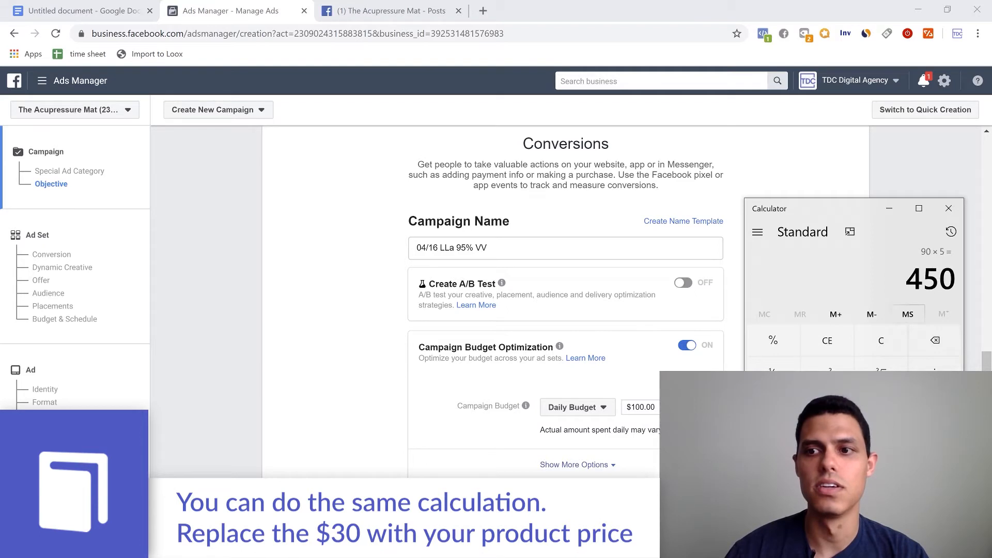
drag(907, 280, 964, 282)
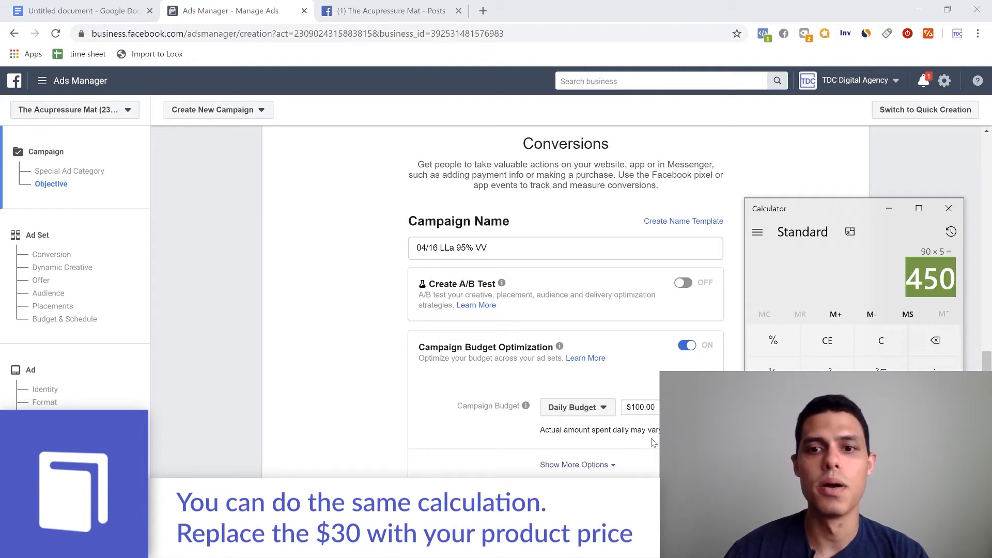
Set the campaign's daily budget to $450.
drag(671, 407, 603, 403)
text(450)
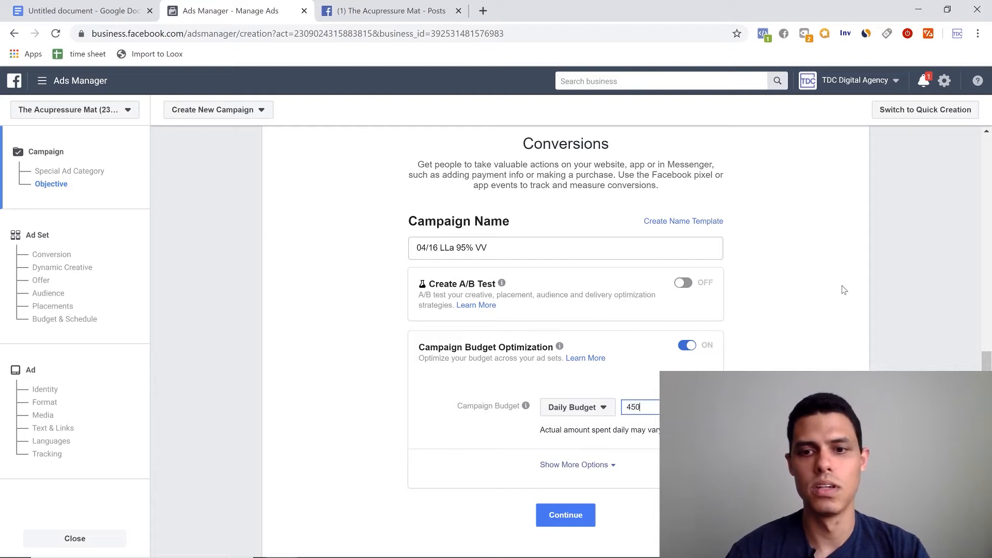
click(822, 382)
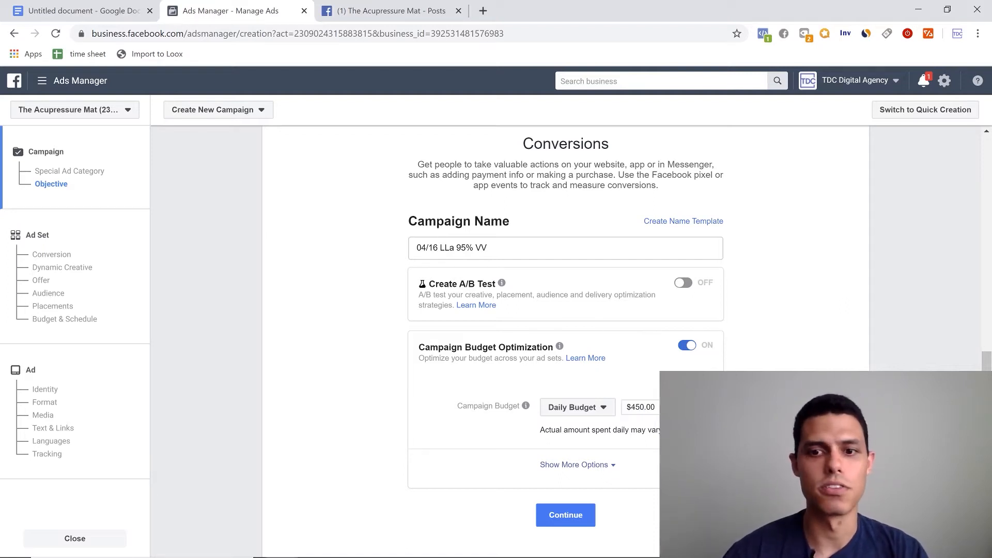
Keep the budget type as Daily Budget and examine the additional campaign budget options.
click(599, 411)
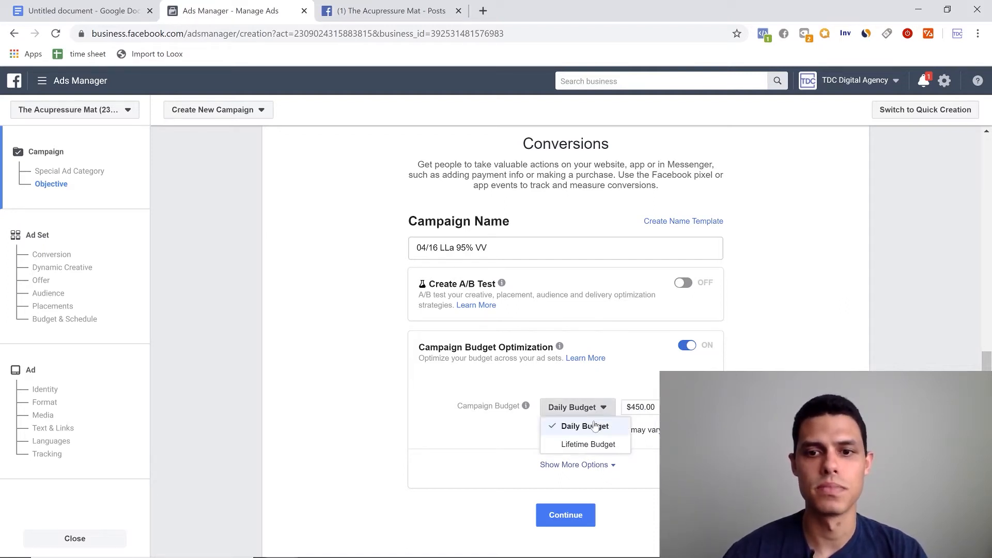
click(601, 424)
click(599, 463)
scroll(599, 463, down, 1)
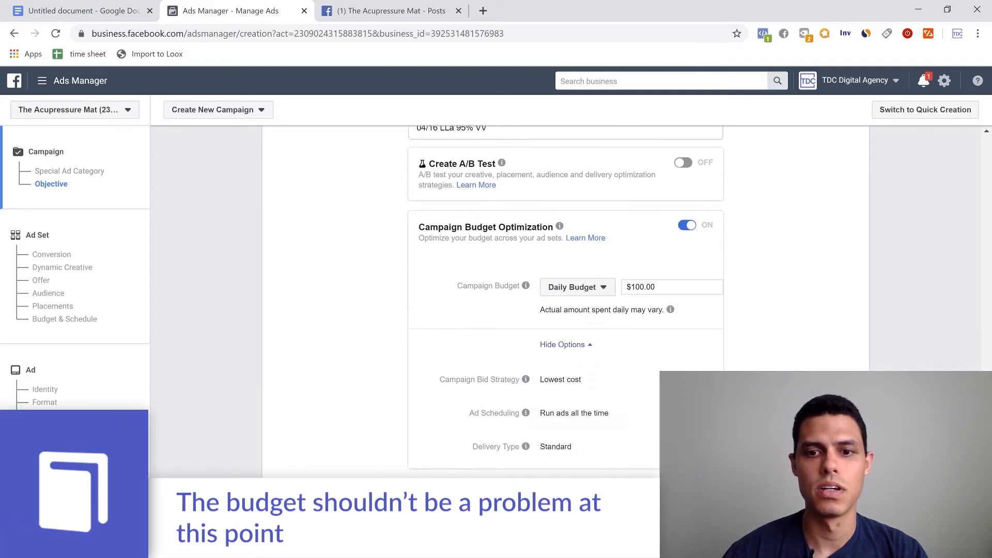
scroll(690, 457, up, 1)
scroll(565, 304, up, 4)
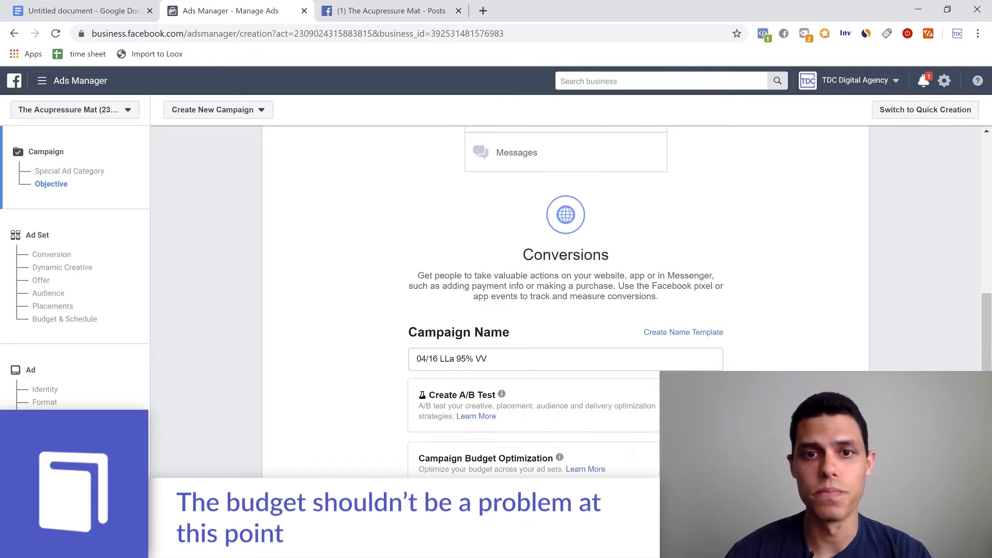
scroll(604, 334, up, 7)
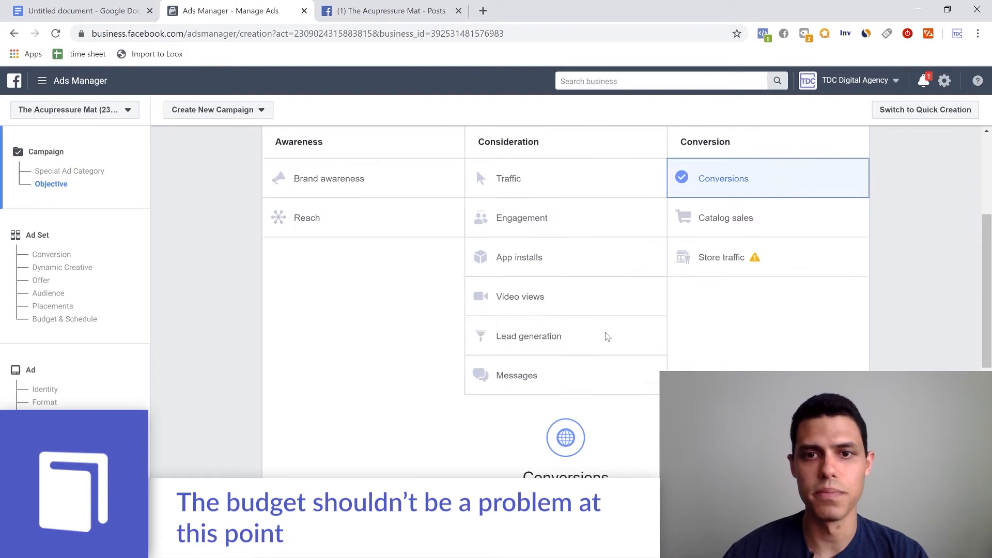
scroll(724, 368, down, 7)
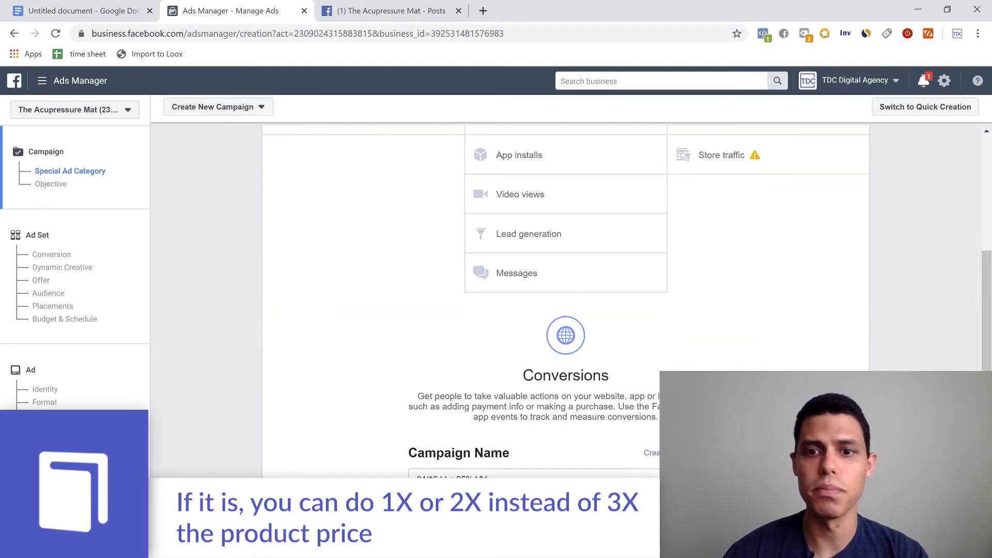
scroll(687, 320, down, 3)
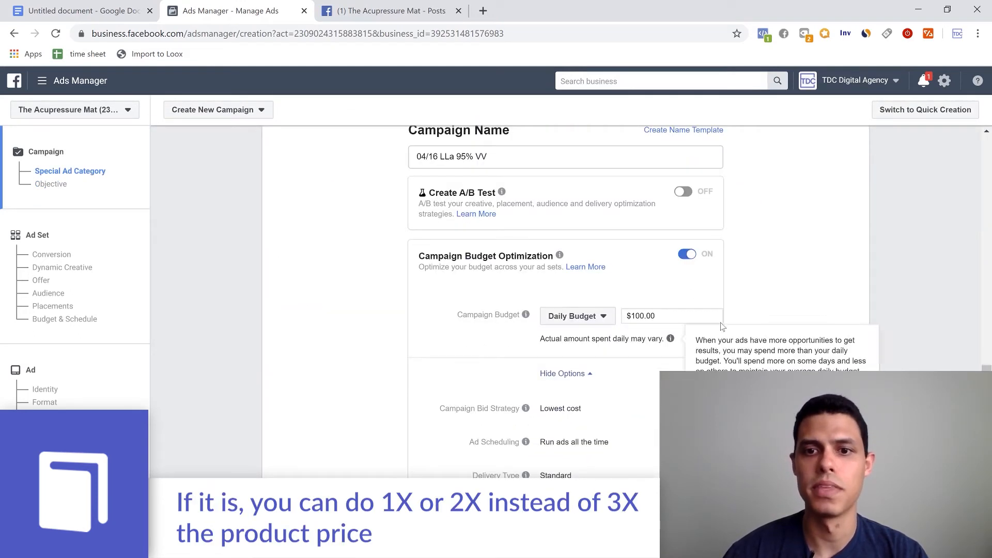
Enter $450 as the optimized daily campaign budget and continue to the ad set.
click(666, 316)
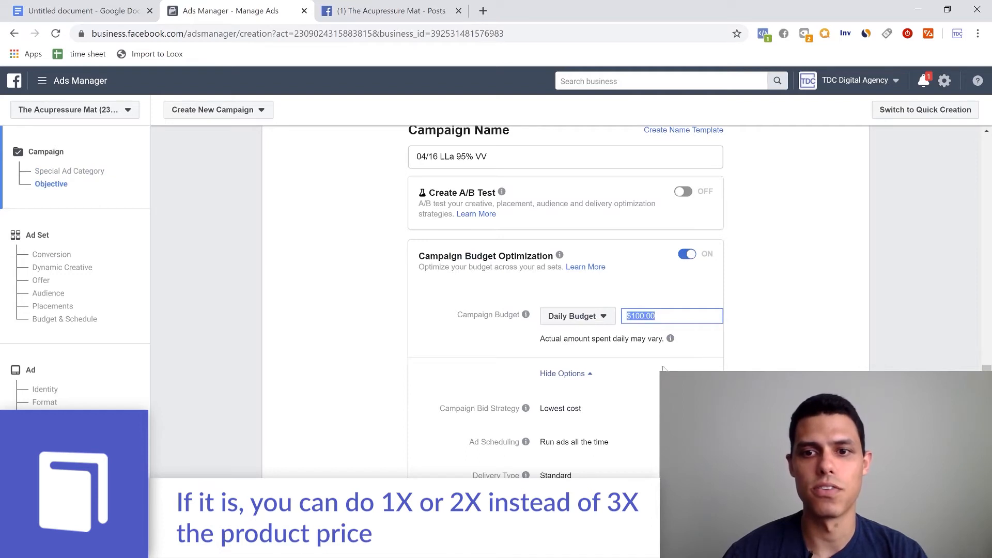
click(506, 546)
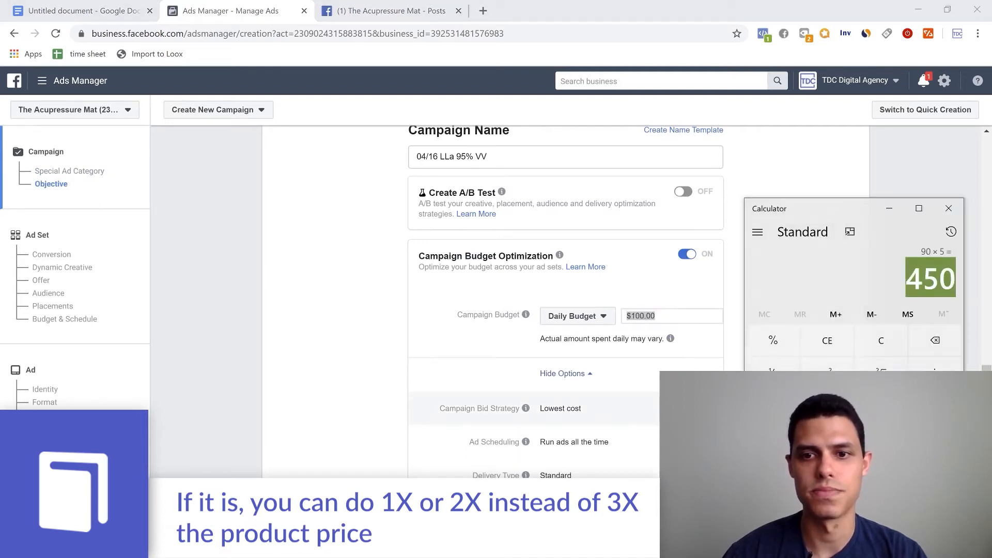
click(727, 357)
click(628, 316)
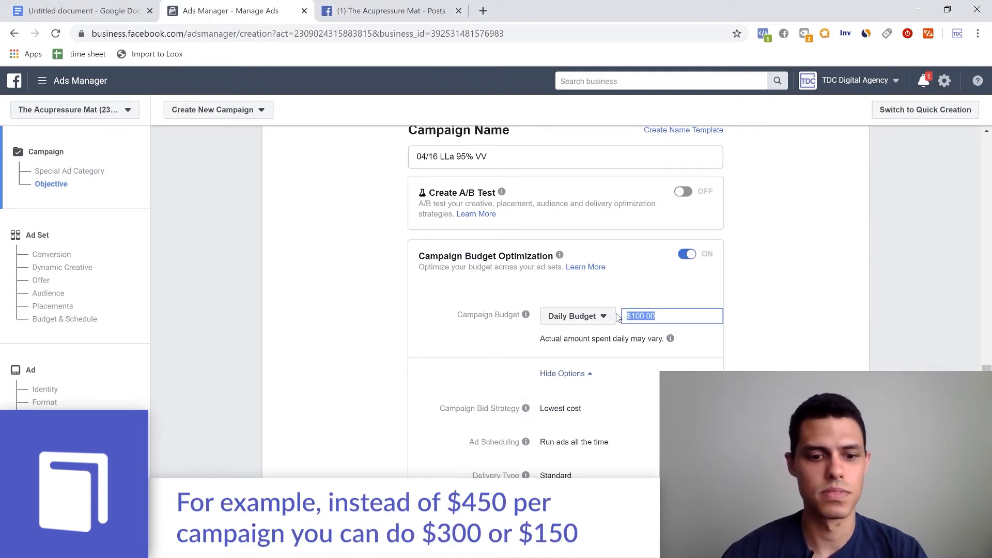
text(450)
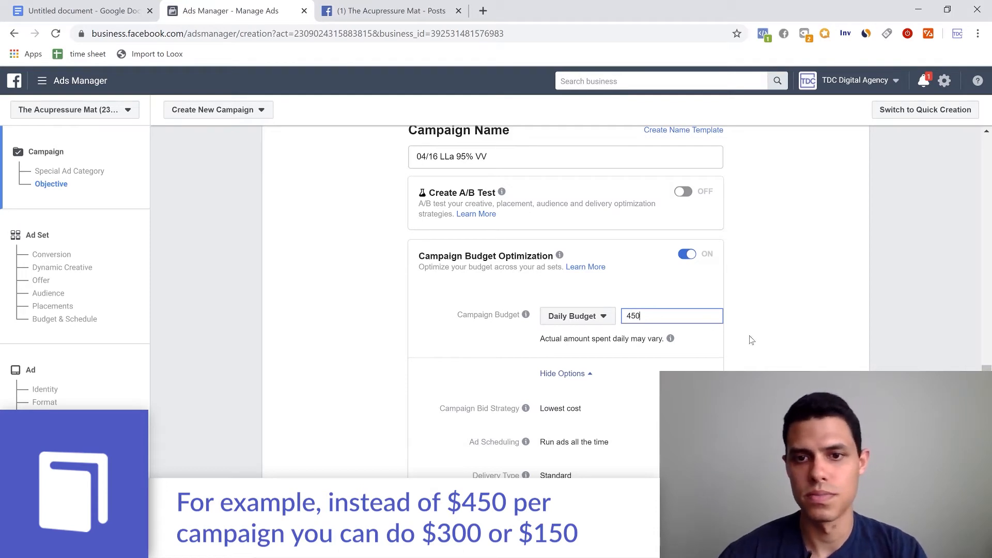
click(763, 349)
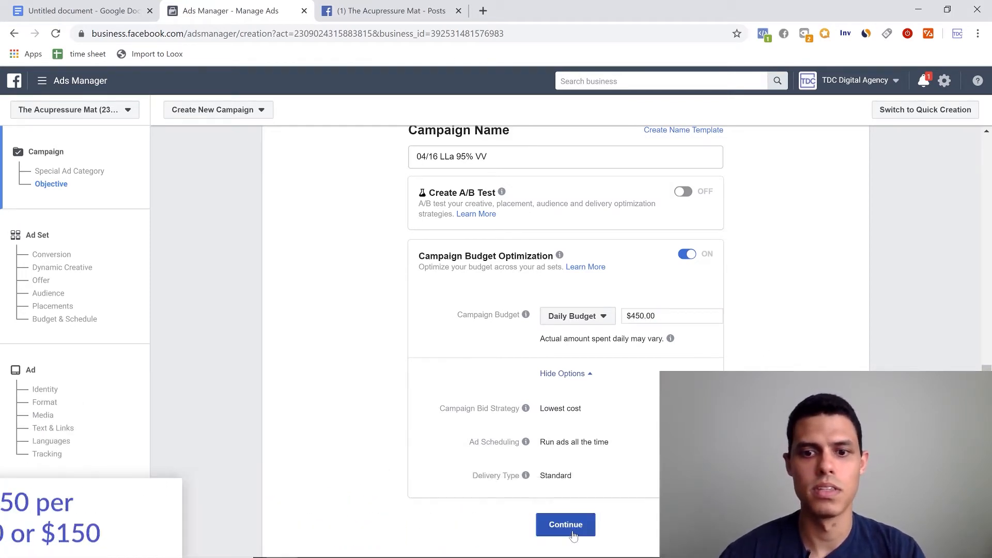
click(566, 524)
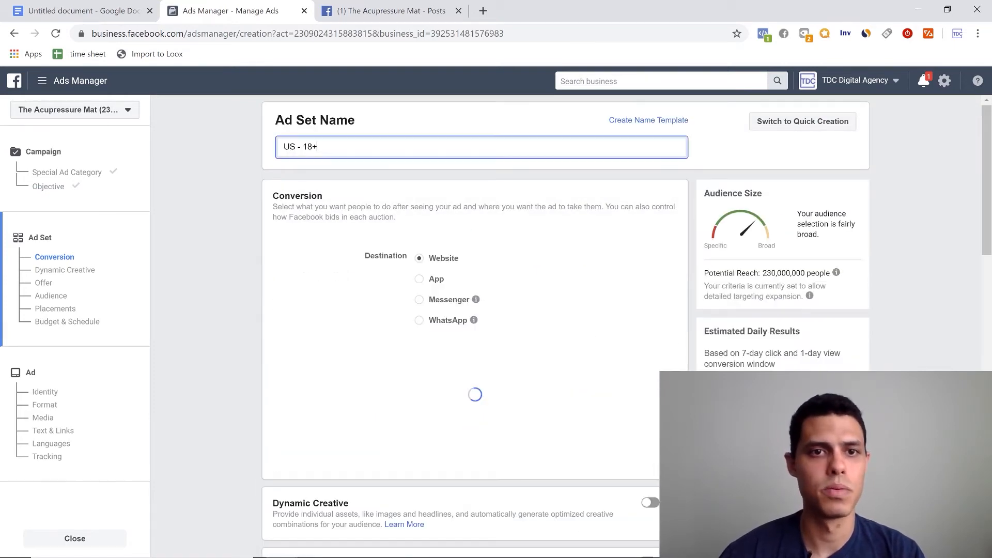
Name the ad set "1%".
triple_click(276, 150)
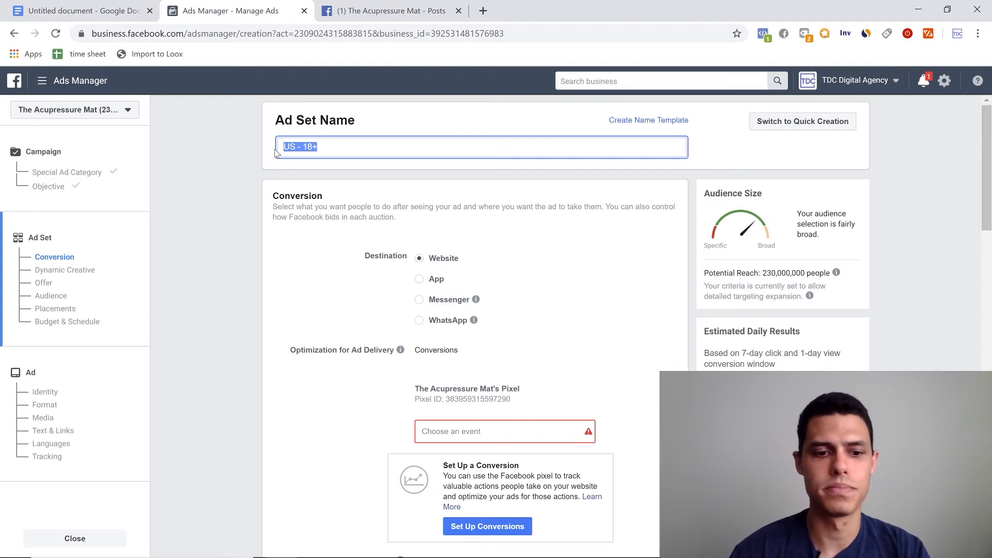
text(LLA 1)
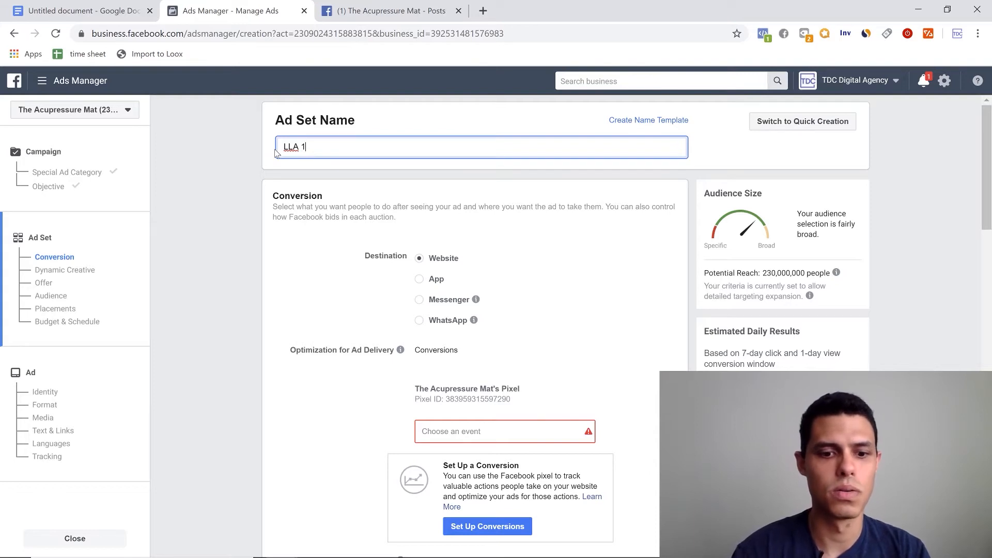
key(BackSpace)
key(BackSpace)
key(BackSpace)
key(BackSpace)
text(1)
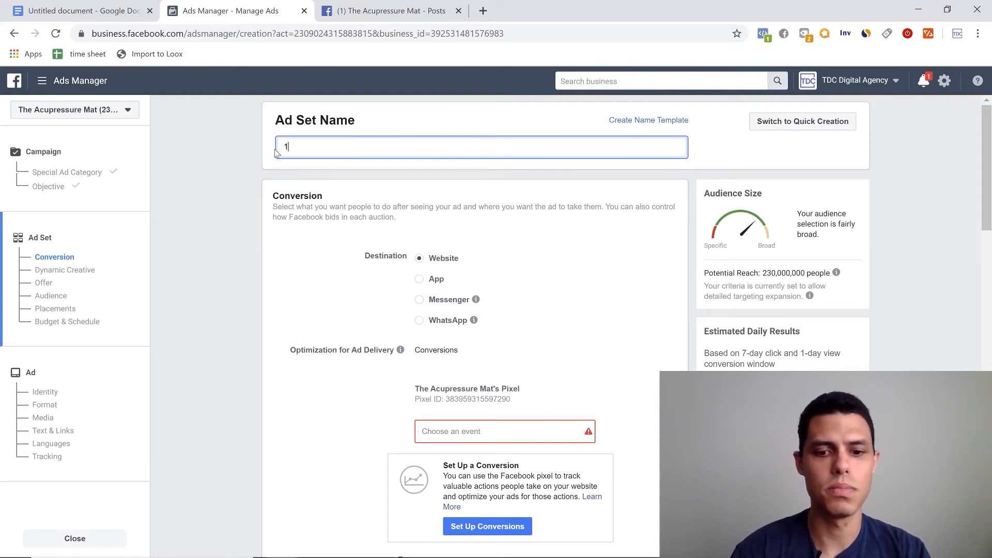
text(%)
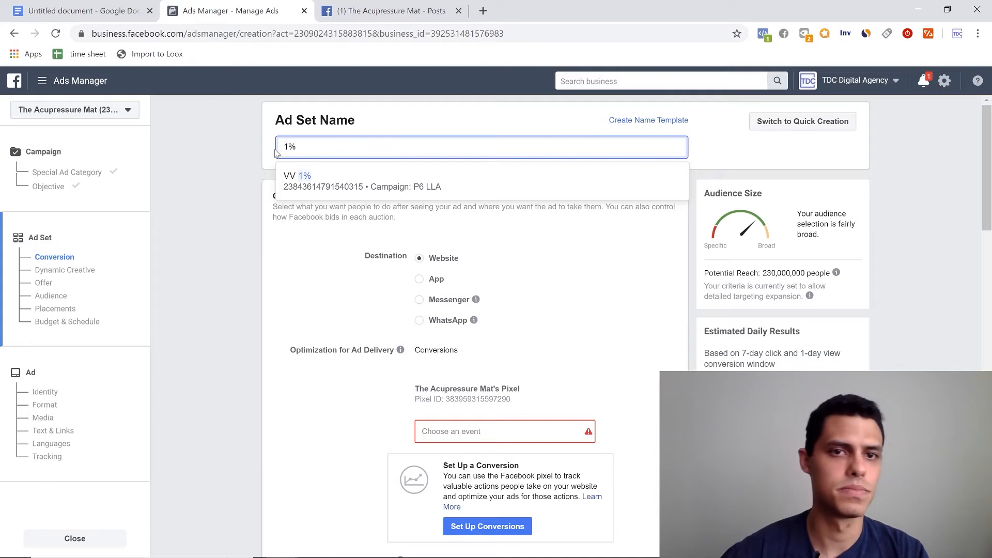
click(229, 213)
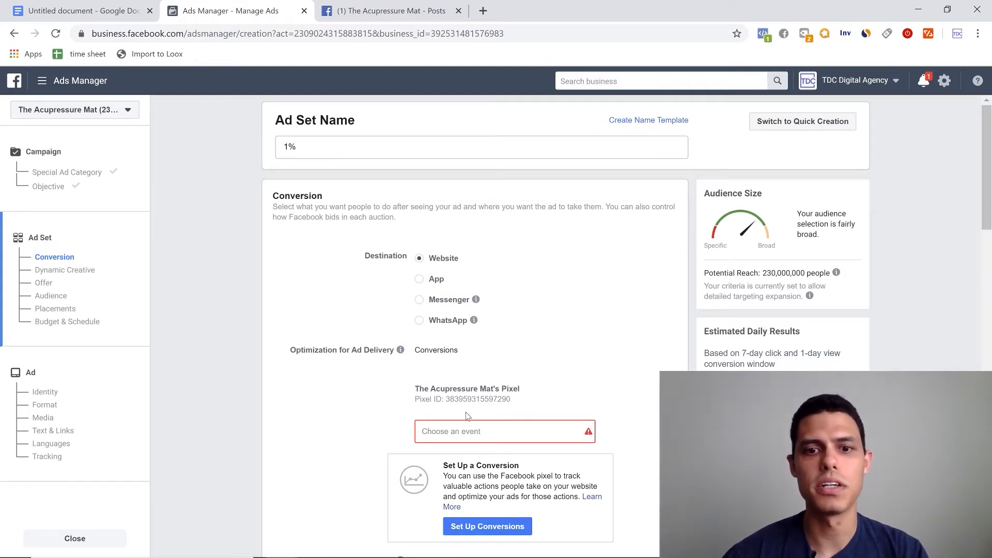
Choose Purchase as the pixel conversion event that the ad set optimizes for.
click(470, 431)
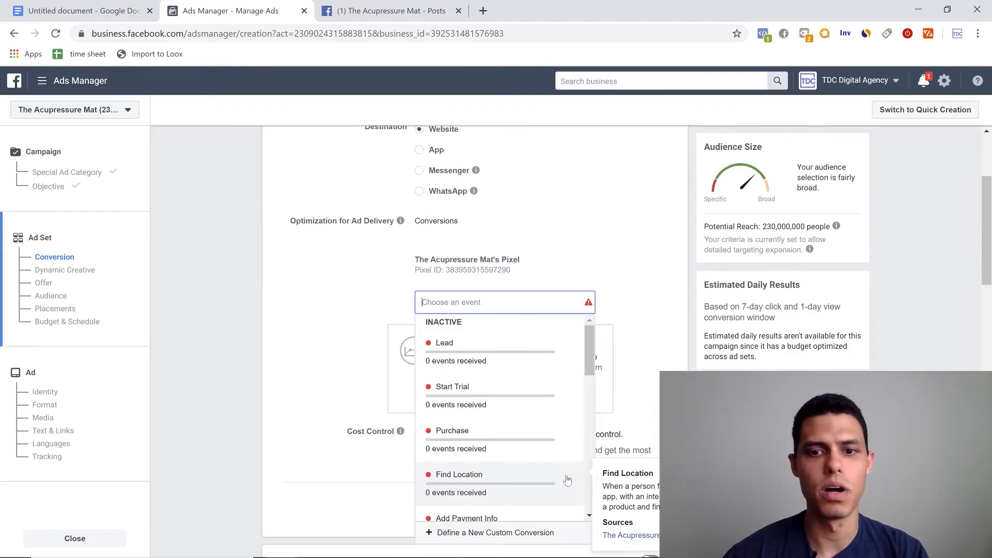
scroll(544, 382, down, 10)
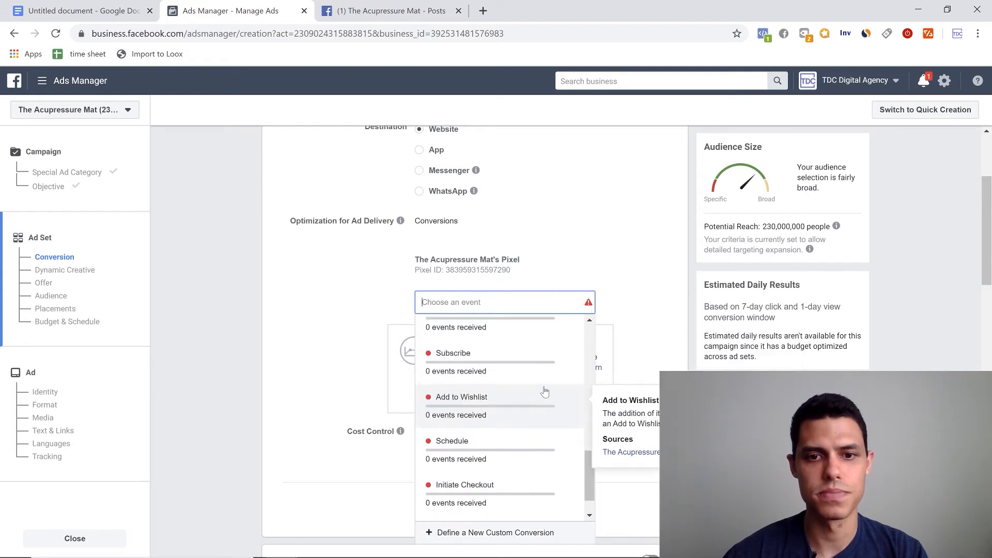
scroll(530, 394, down, 1)
scroll(516, 427, up, 5)
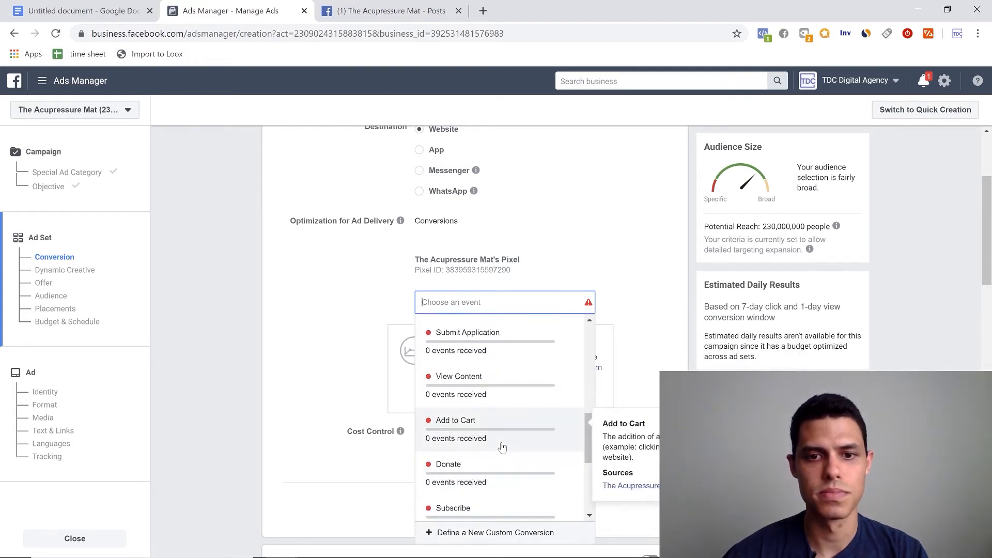
scroll(502, 447, up, 5)
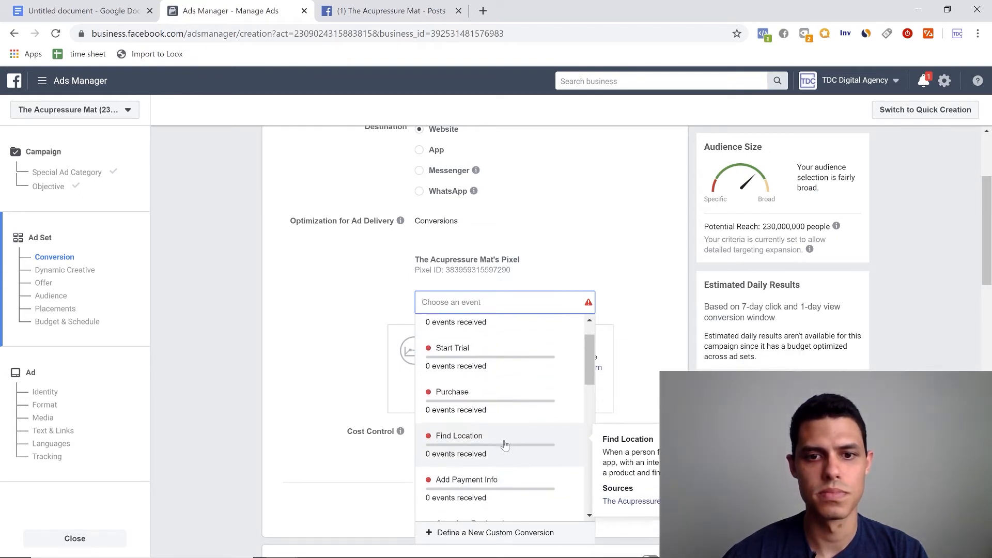
click(526, 415)
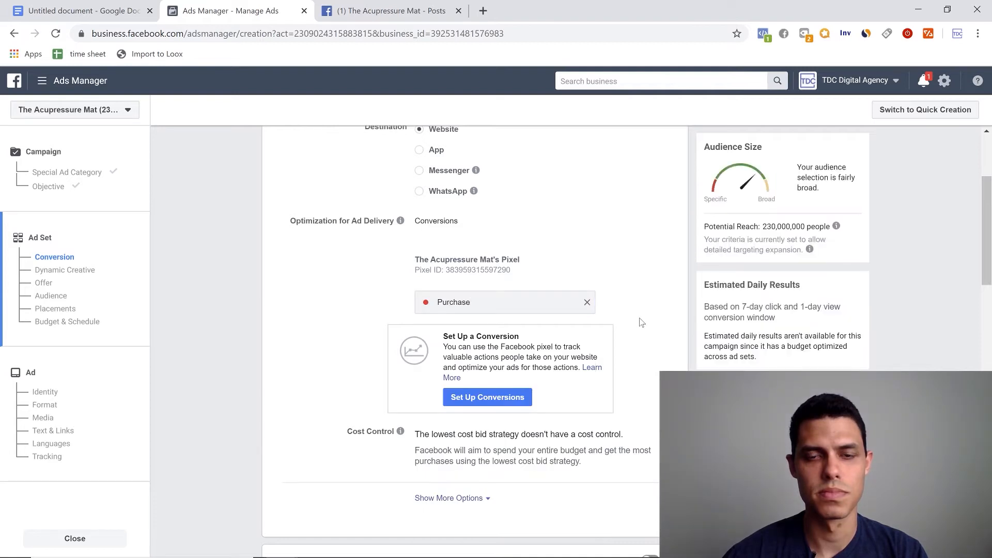
scroll(640, 321, up, 1)
scroll(636, 328, up, 1)
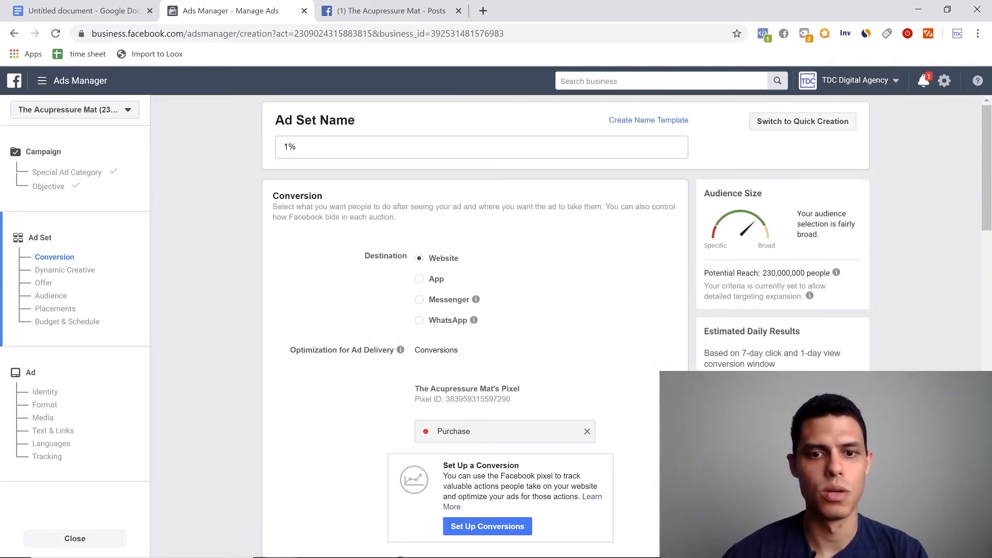
Add the "Lookalike (US, 1%) - 4/9 95% VV" audience to the ad set's custom audiences.
scroll(458, 405, down, 5)
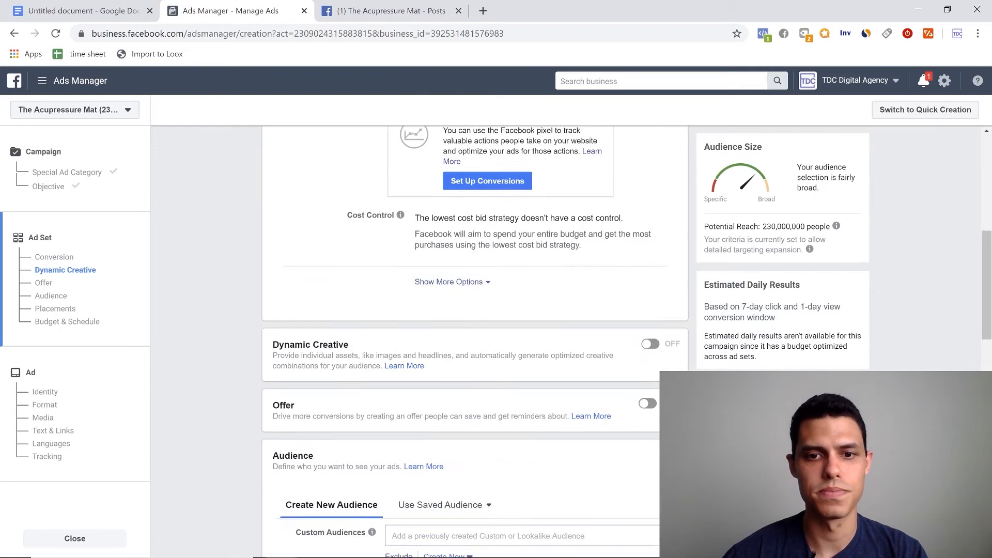
click(454, 271)
scroll(586, 299, down, 3)
scroll(585, 299, down, 2)
click(444, 268)
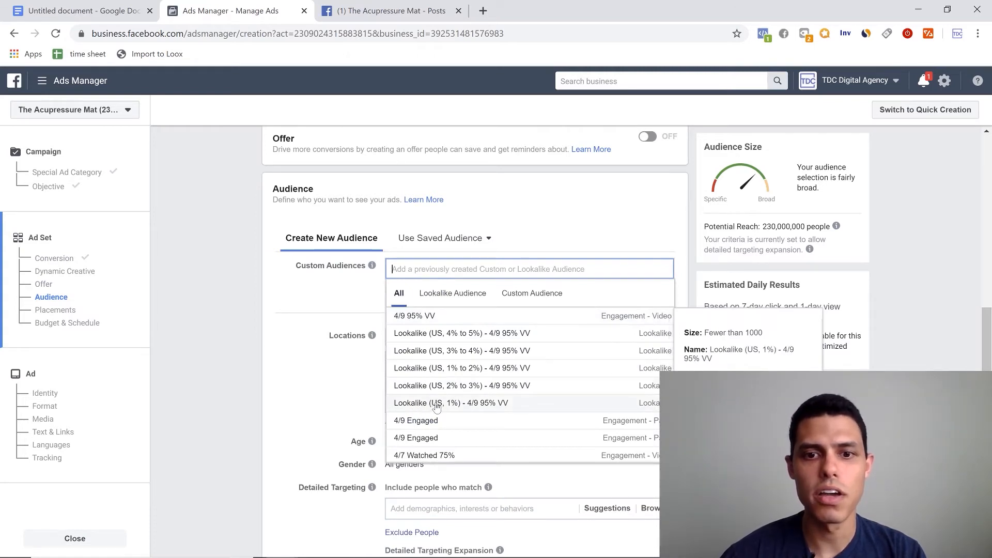
click(437, 407)
click(332, 299)
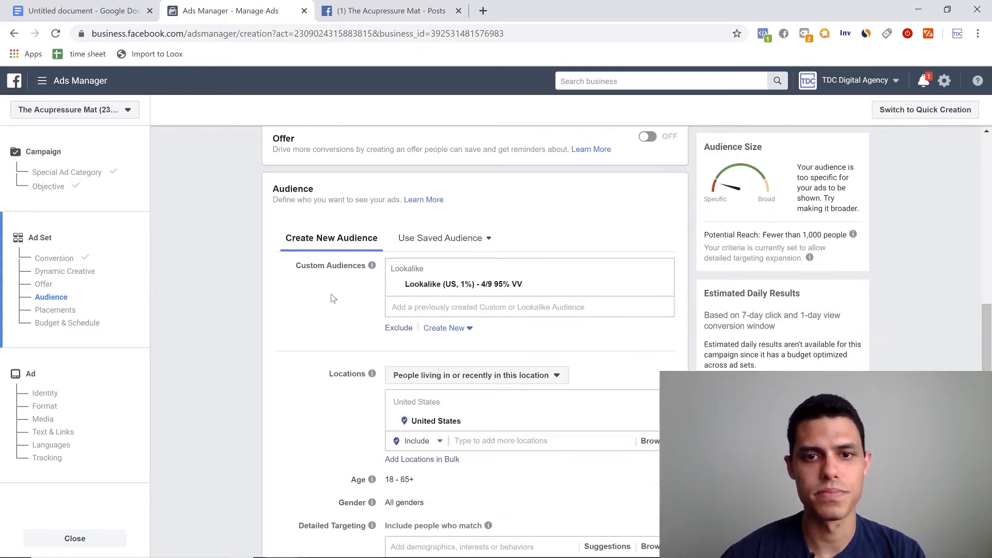
Remove the United States from the targeted locations and turn off Detailed Targeting Expansion.
scroll(587, 354, down, 1)
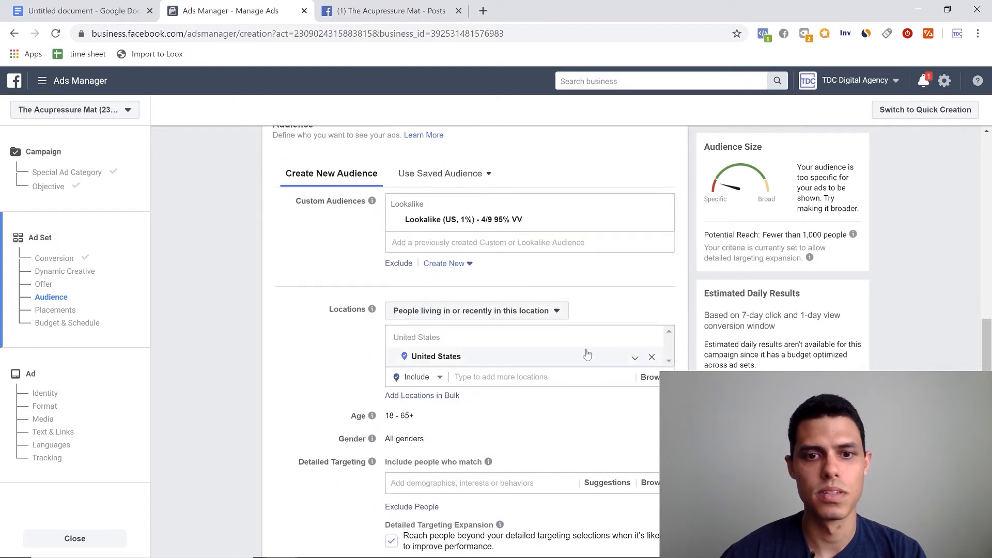
click(652, 358)
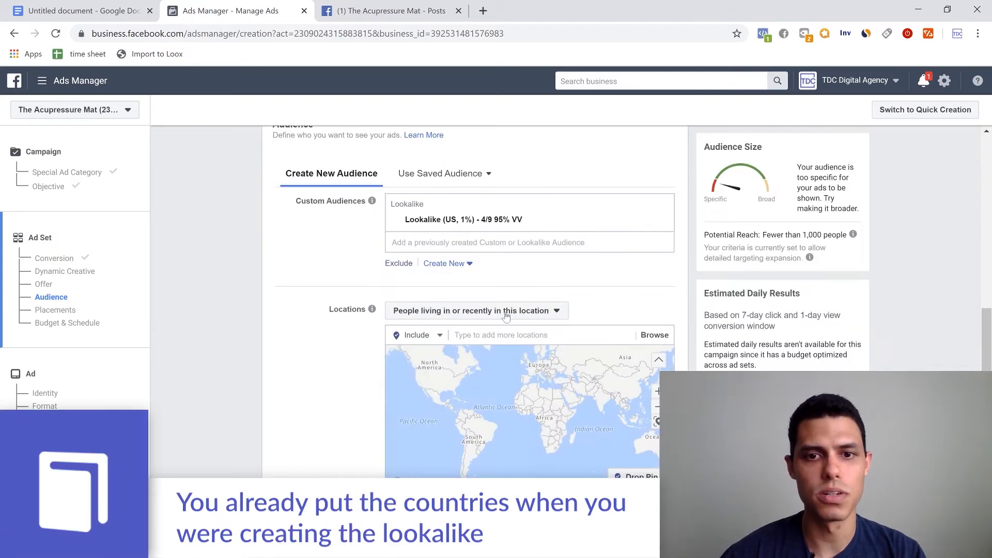
scroll(348, 414, down, 3)
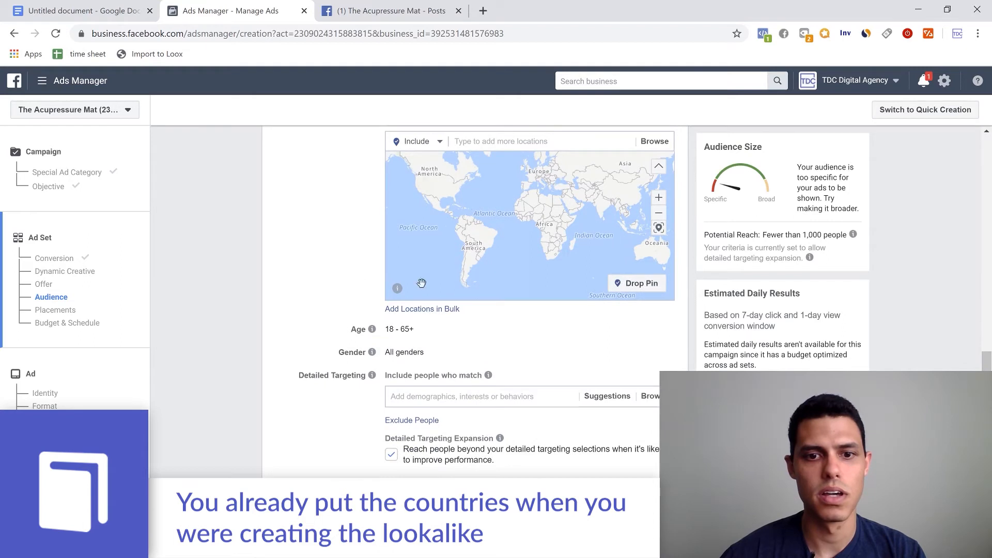
click(393, 454)
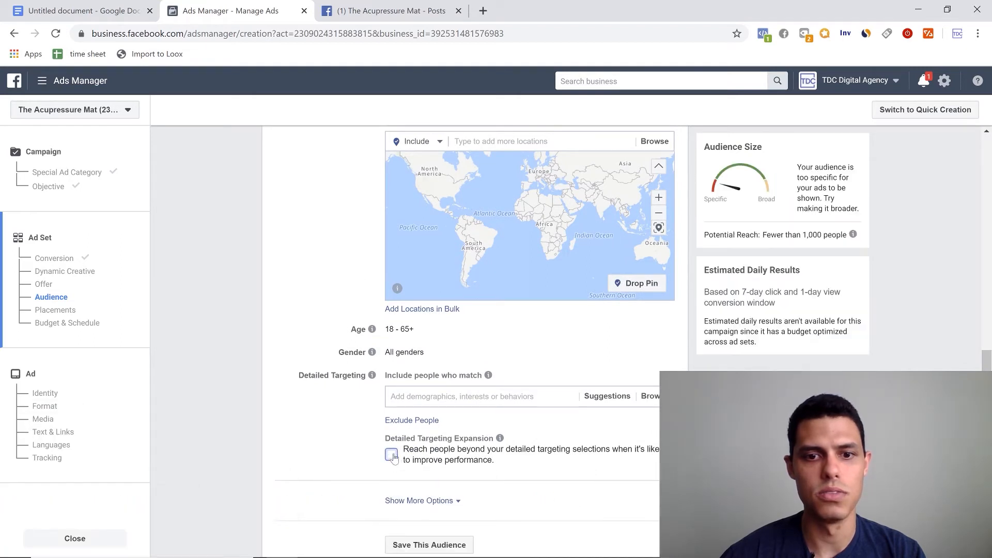
scroll(403, 460, down, 1)
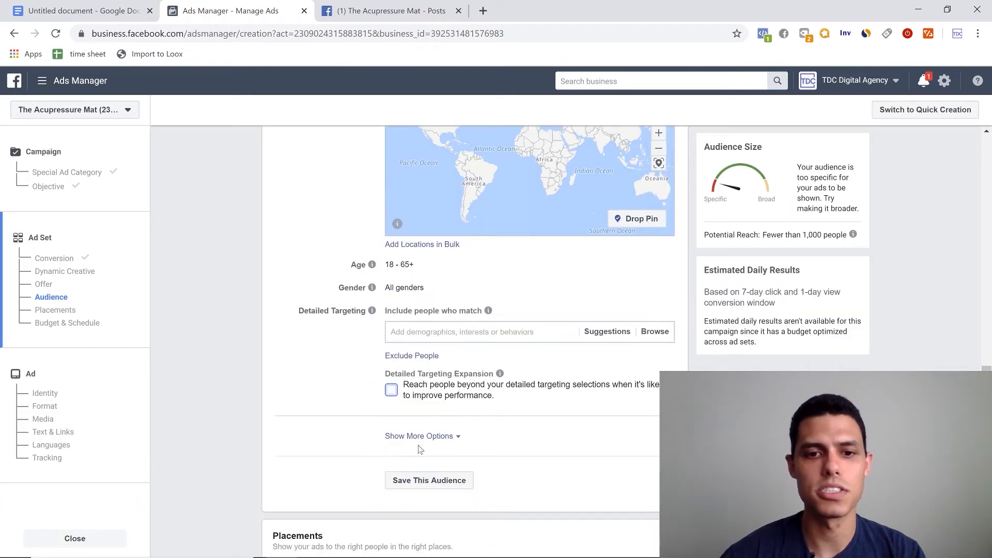
click(400, 437)
Switch the ad set to manual placements and exclude the Audience Network, Messenger and Instagram platforms.
scroll(541, 279, up, 3)
scroll(540, 279, up, 2)
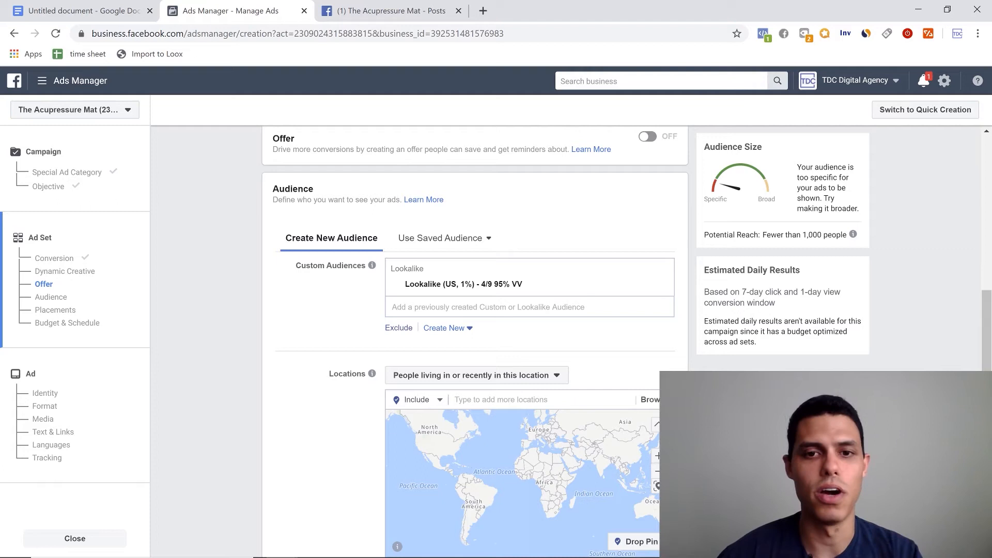
scroll(393, 388, up, 3)
scroll(393, 388, down, 8)
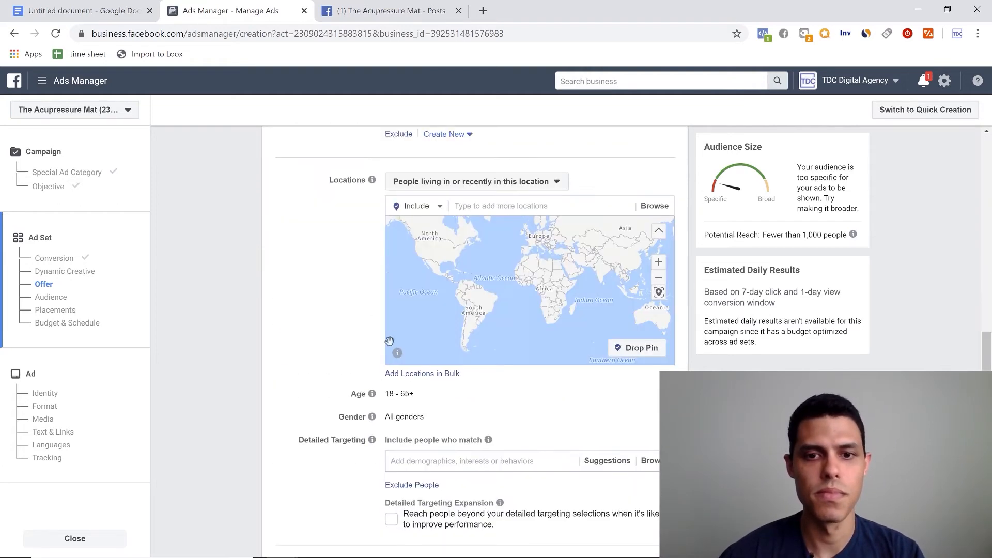
scroll(393, 389, down, 4)
click(279, 364)
scroll(294, 356, down, 3)
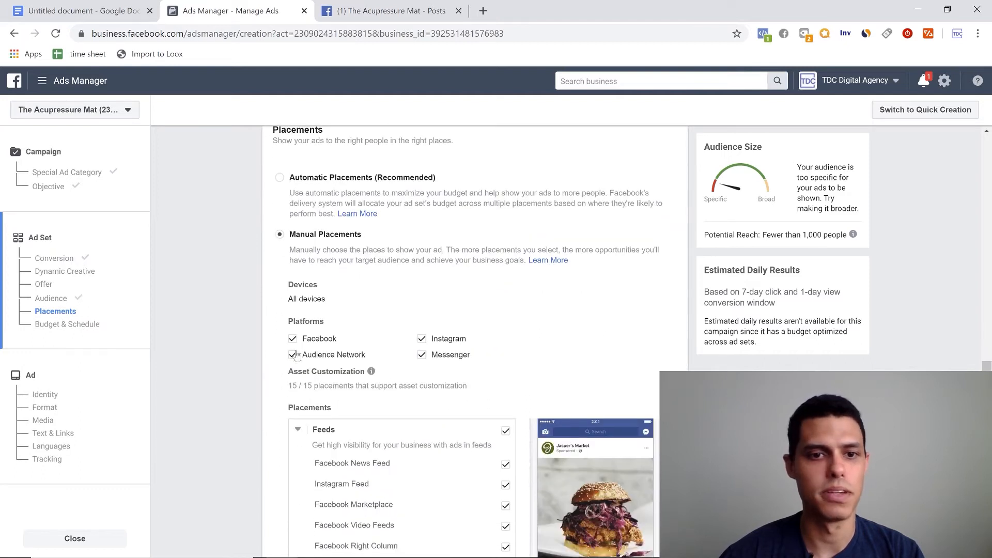
click(293, 355)
click(422, 355)
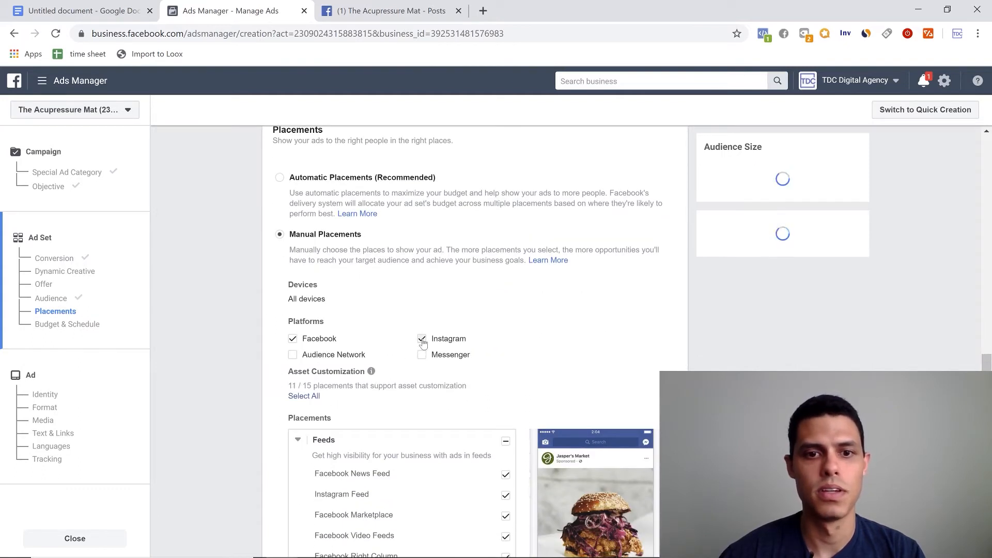
click(505, 335)
Remove the Facebook Right Column, Video Feeds and Marketplace placements, keeping only Facebook News Feed under Feeds.
scroll(506, 392, down, 3)
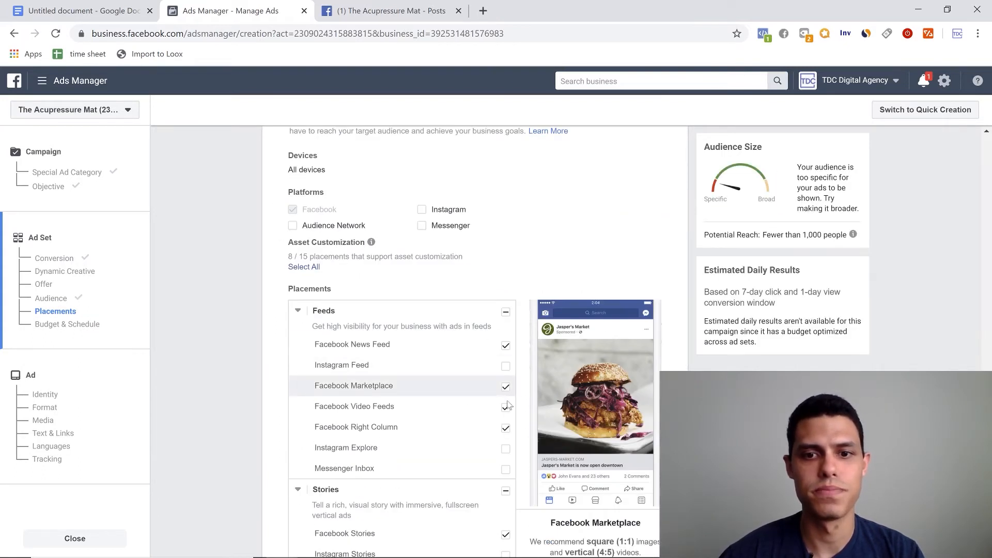
click(505, 426)
click(506, 407)
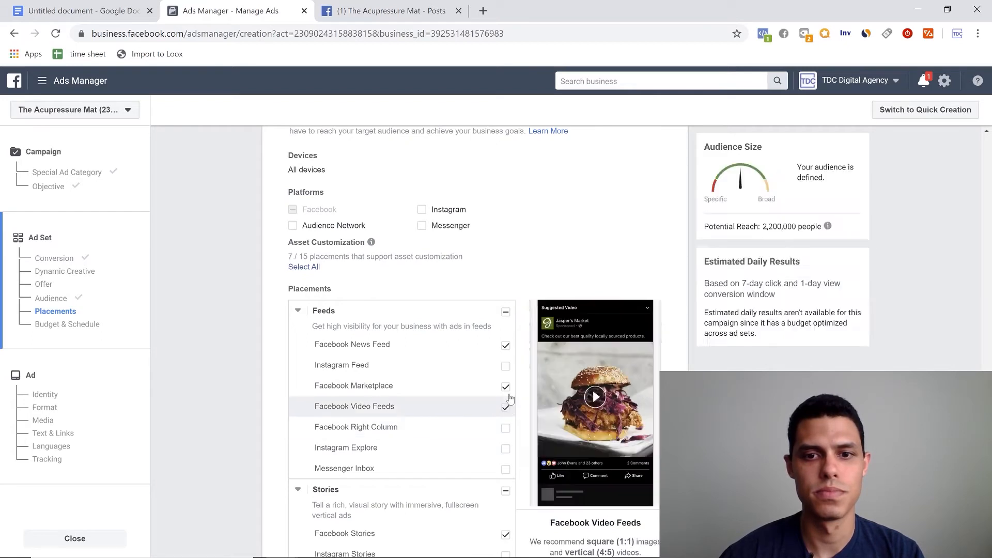
Exclude all Stories, In-Stream, Search and In-Article placements from the ad set.
scroll(385, 452, down, 1)
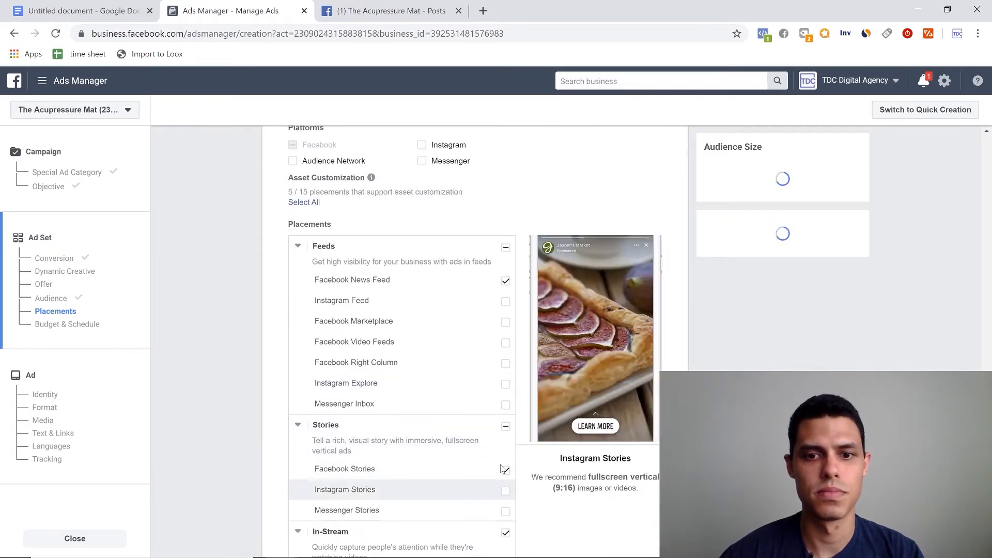
click(506, 428)
scroll(508, 303, down, 3)
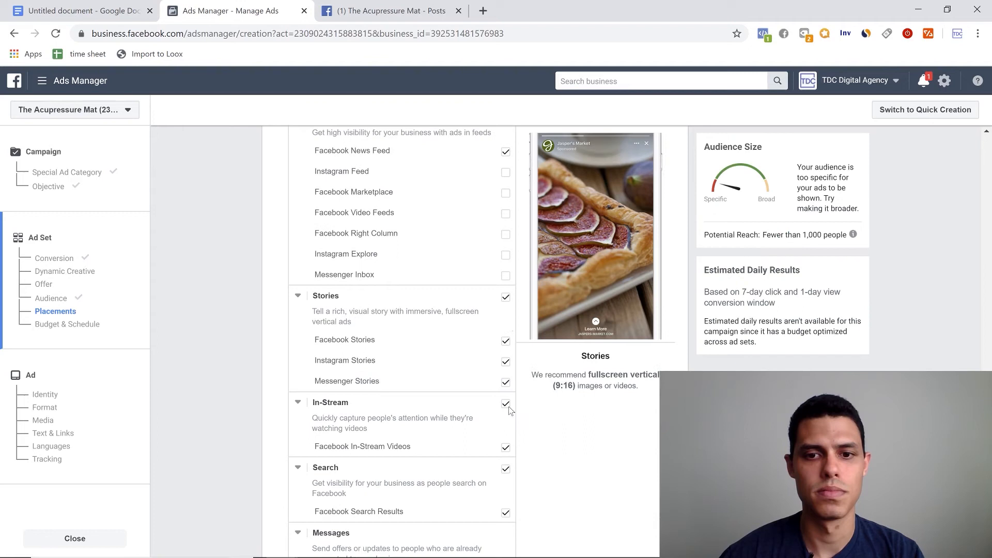
click(506, 297)
click(505, 403)
click(504, 470)
scroll(516, 455, down, 3)
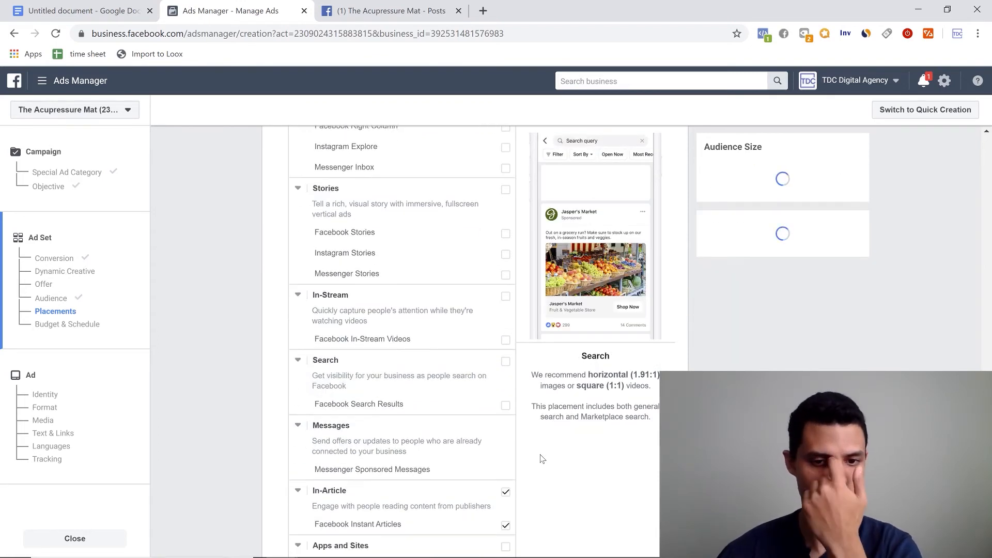
click(506, 406)
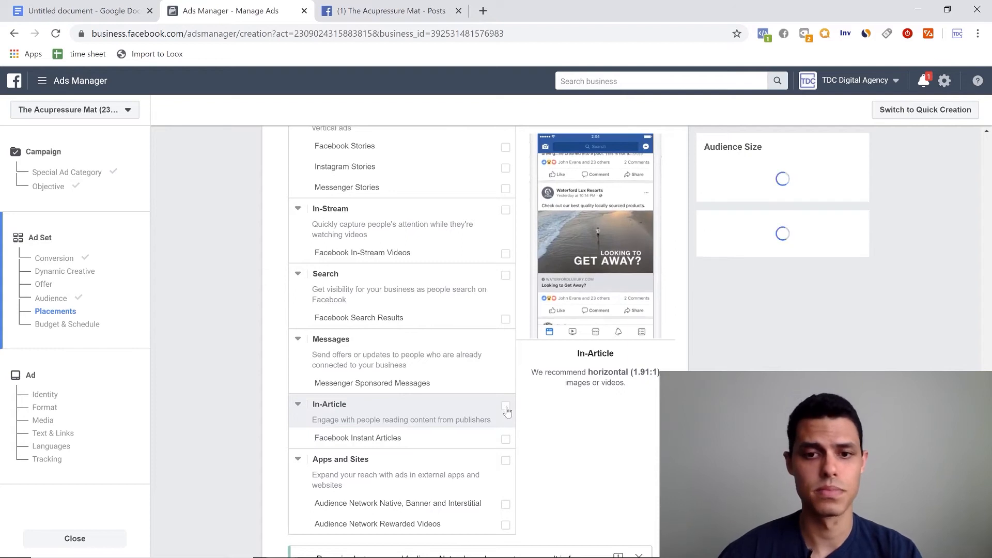
Dismiss the placement recommendation and review the selected placements along with their additional device and content exclusion options.
scroll(506, 409, up, 6)
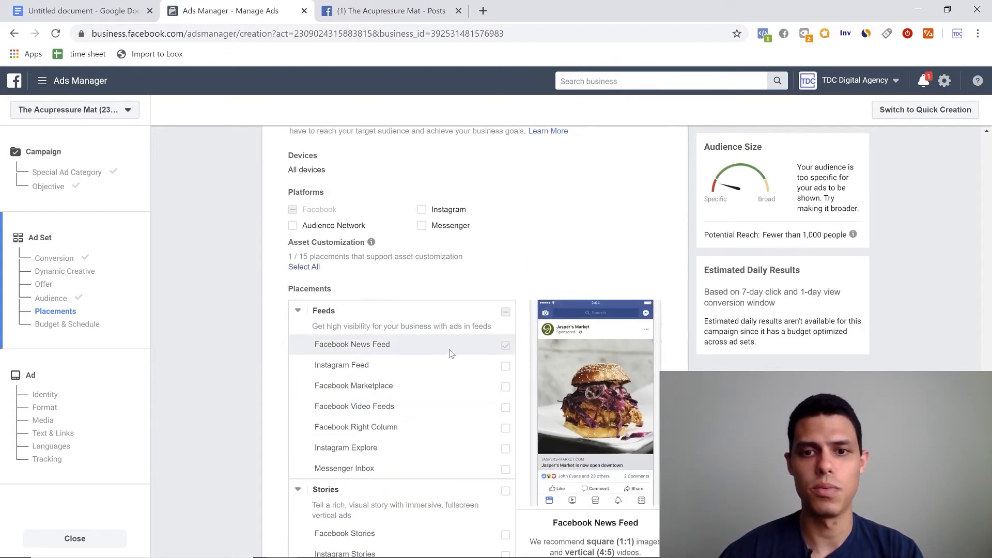
scroll(458, 365, down, 9)
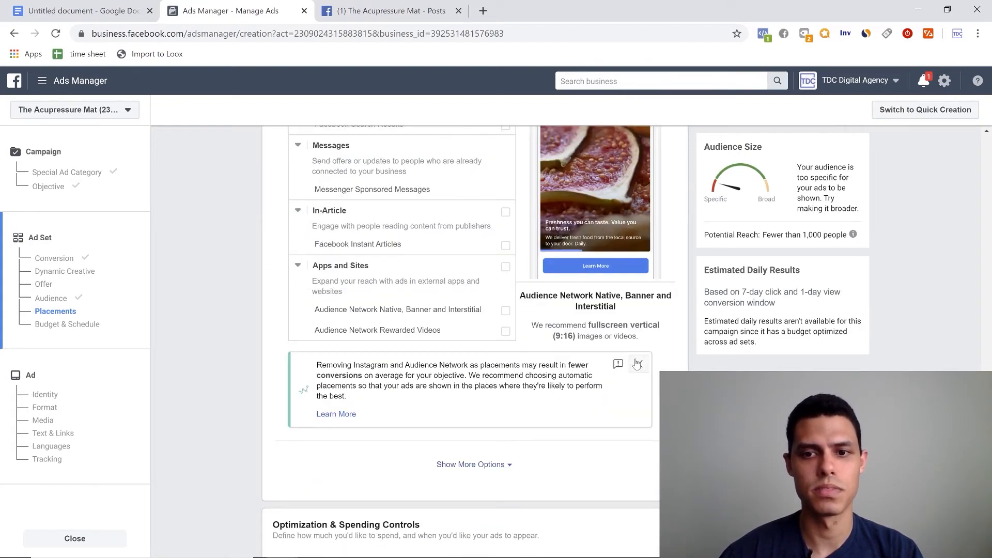
click(637, 364)
click(499, 383)
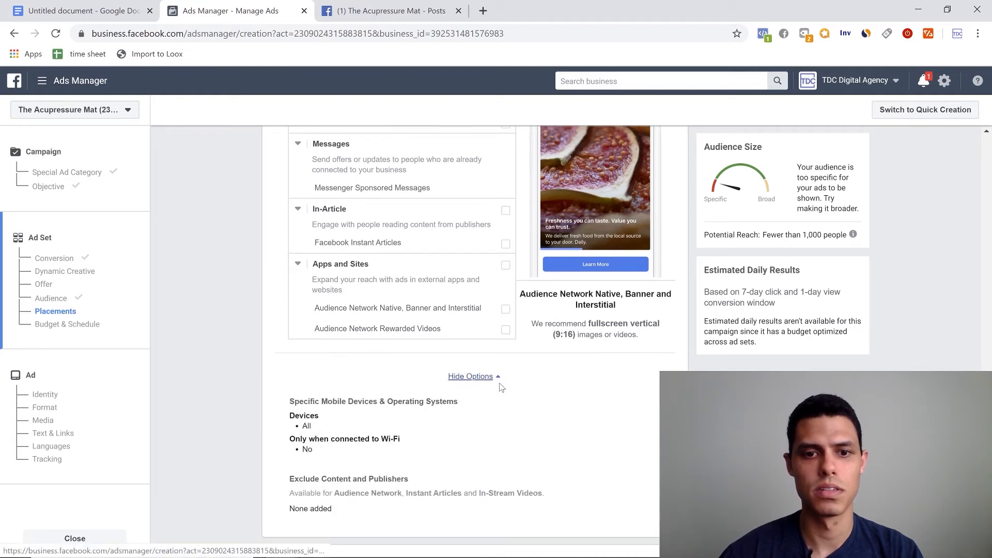
scroll(499, 383, up, 9)
scroll(499, 384, up, 10)
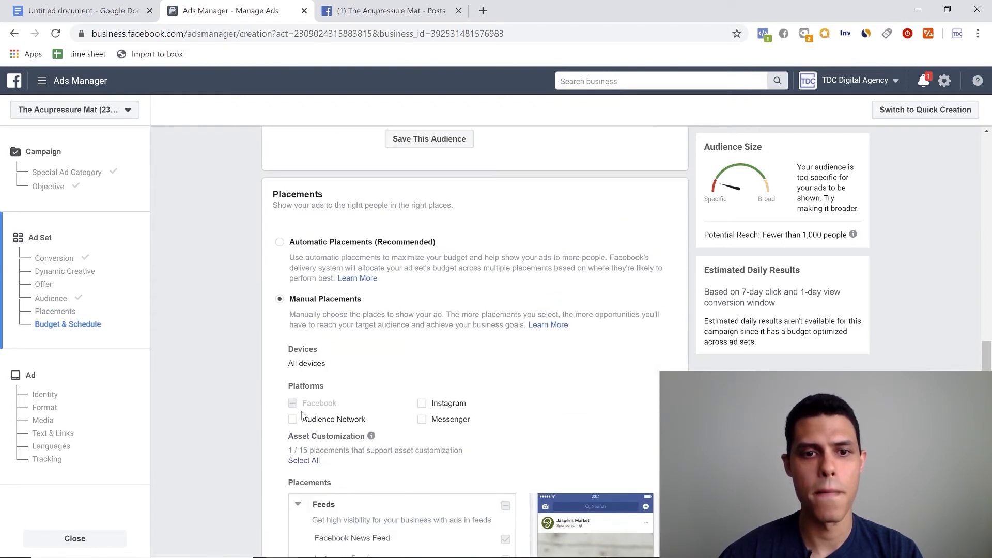
scroll(291, 395, up, 4)
Schedule the ad set with a start and end date, starting Apr 16, 2020 at 12:00 AM.
scroll(290, 394, down, 20)
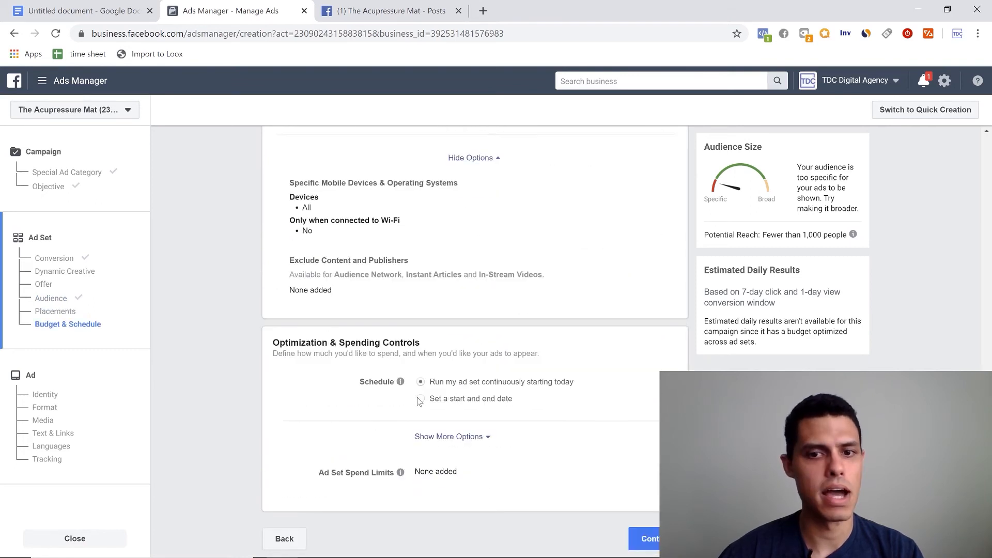
click(420, 399)
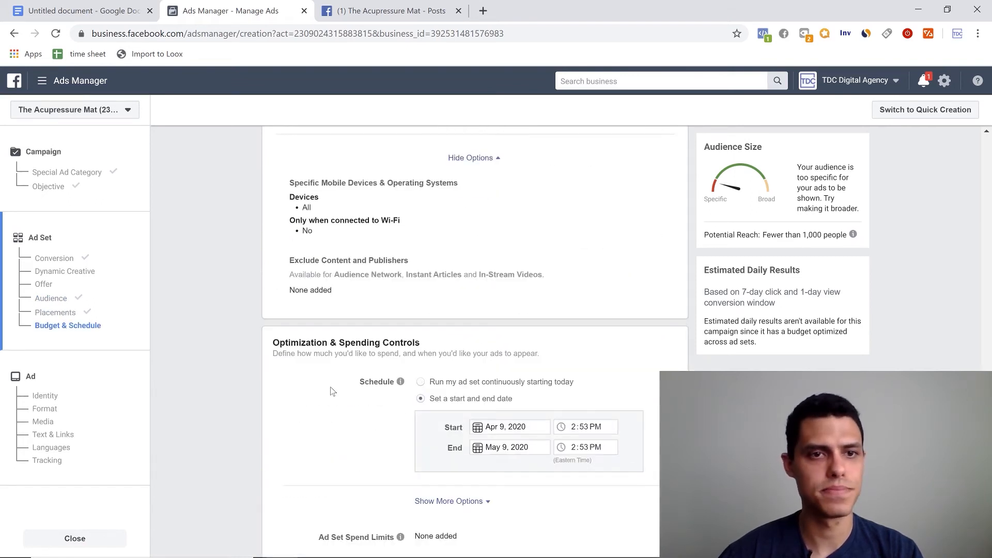
scroll(436, 459, down, 2)
click(509, 362)
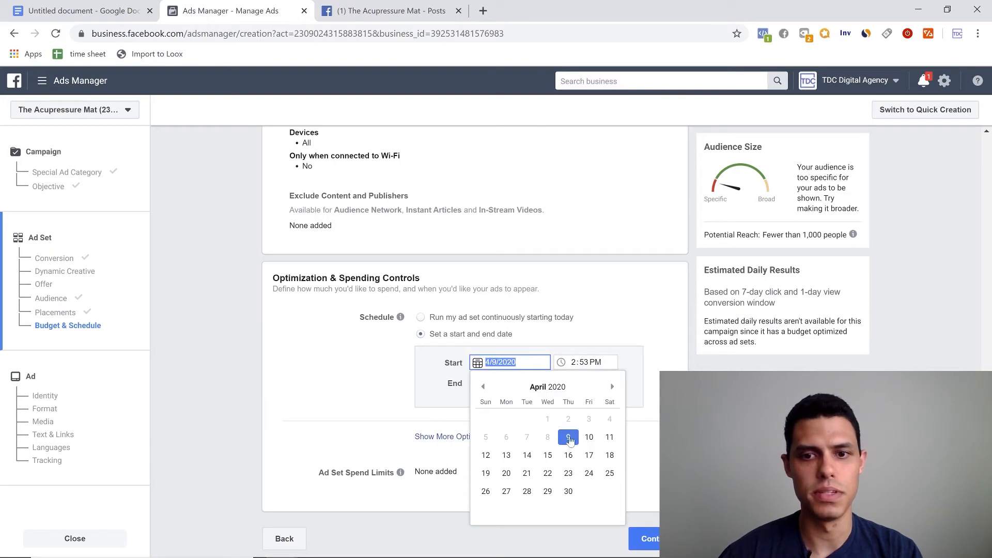
click(568, 454)
click(575, 365)
text(1200a)
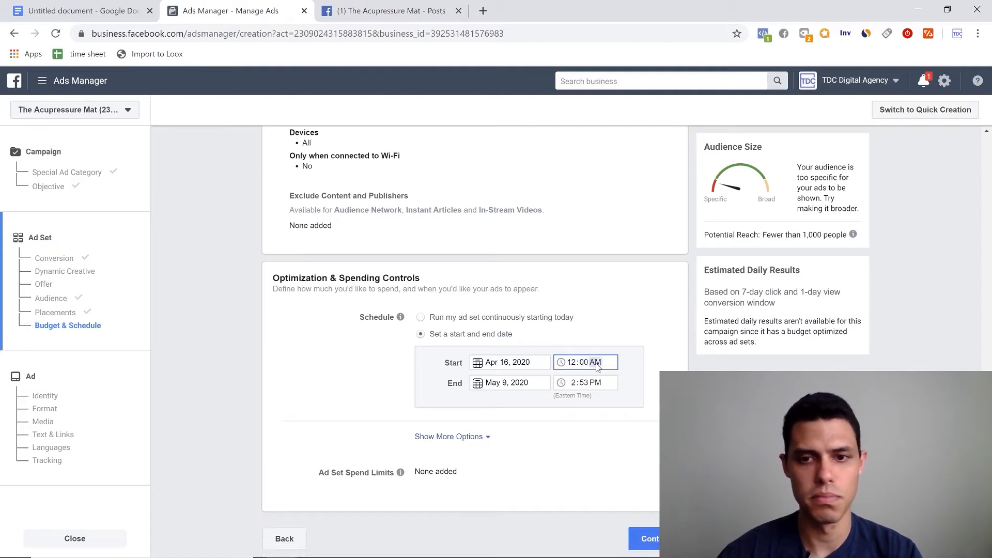
click(463, 391)
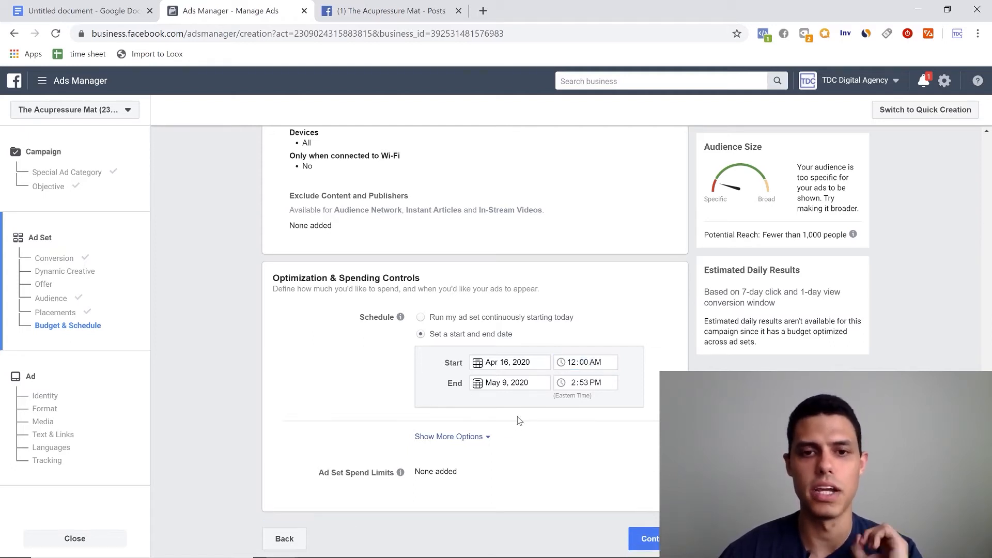
Review the ad set's name, conversion event, lookalike audience, targeting and placement settings from the beginning.
scroll(473, 452, up, 15)
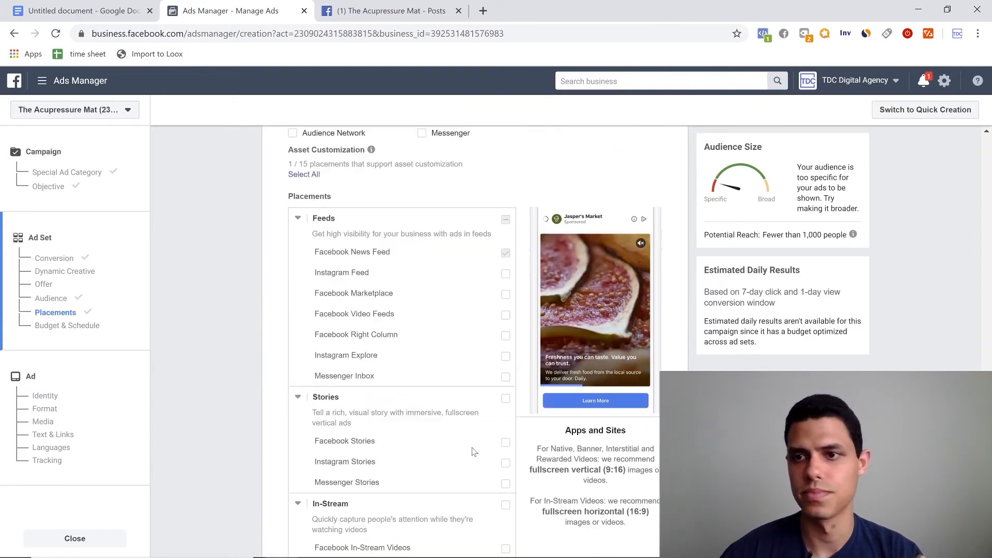
scroll(472, 453, up, 10)
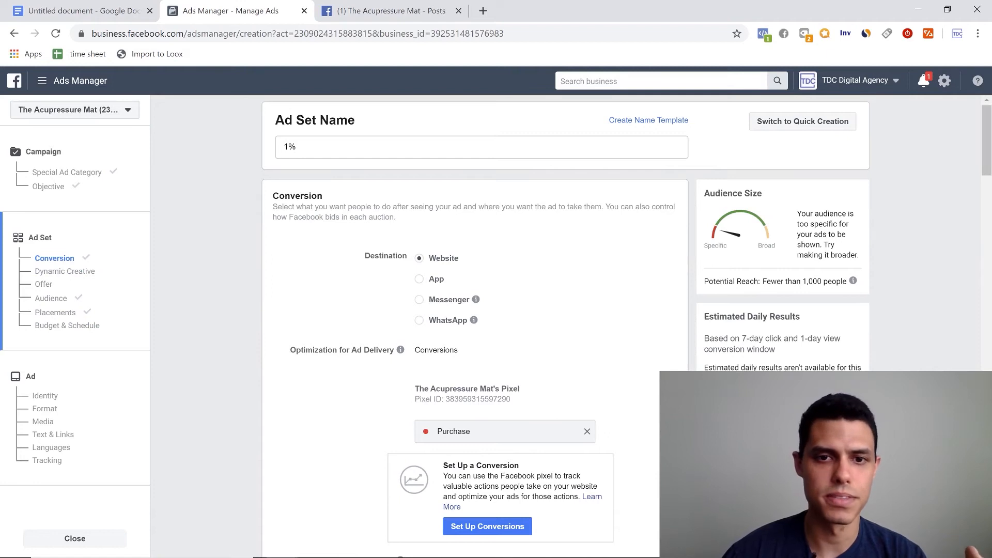
scroll(471, 283, down, 1)
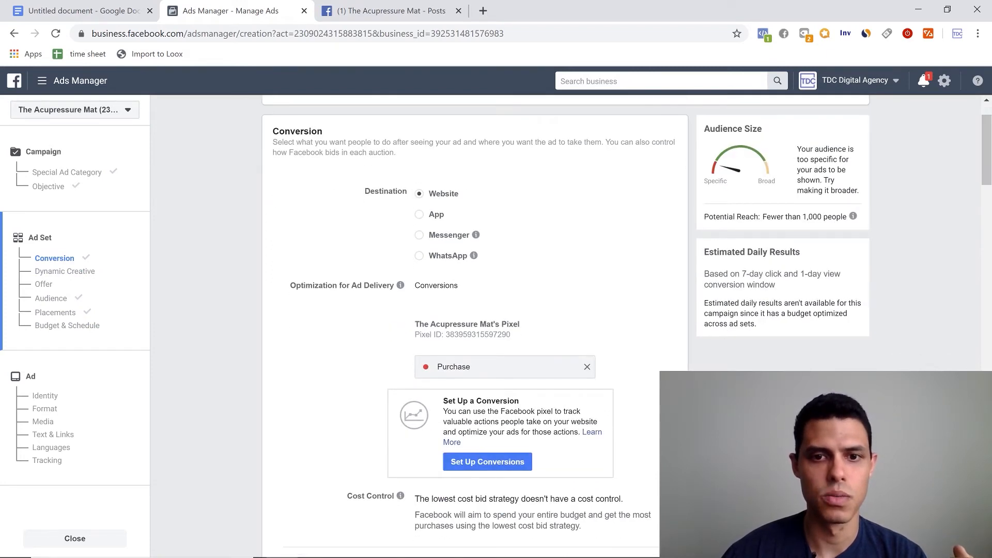
scroll(507, 356, down, 8)
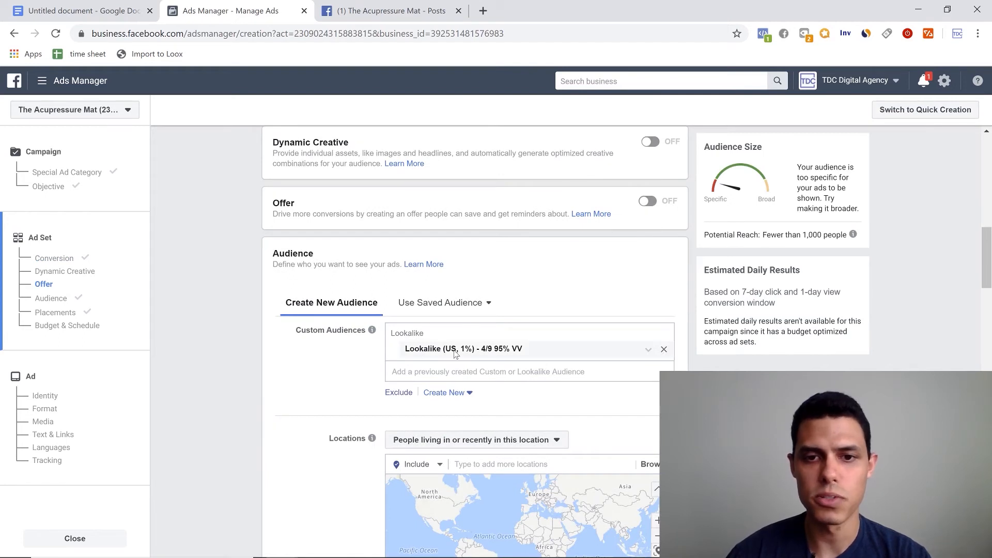
scroll(455, 353, down, 2)
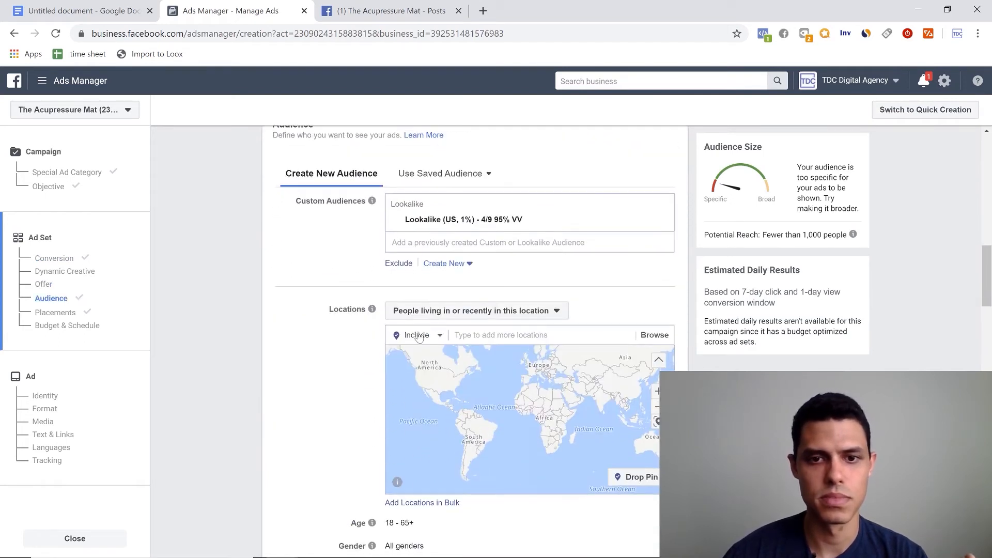
scroll(446, 234, down, 2)
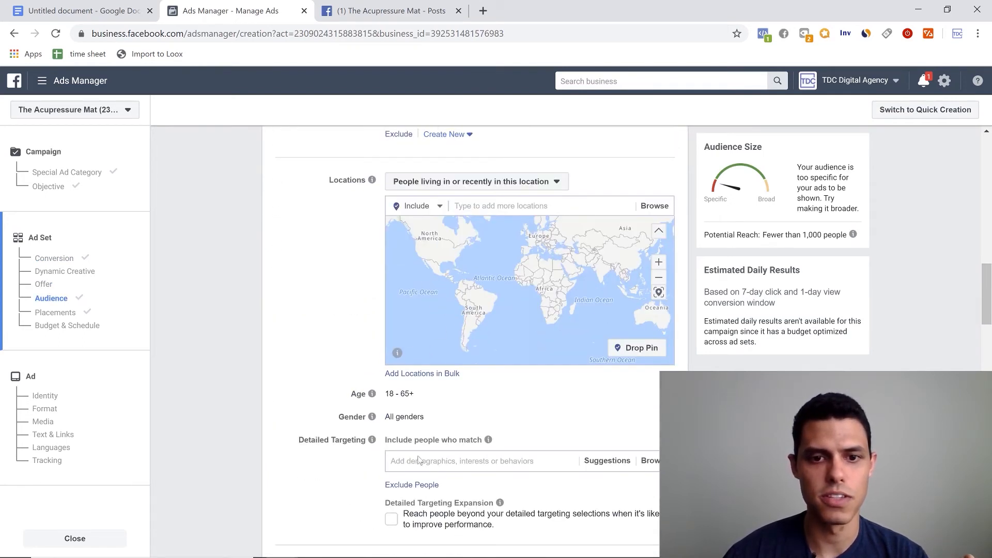
scroll(337, 511, down, 7)
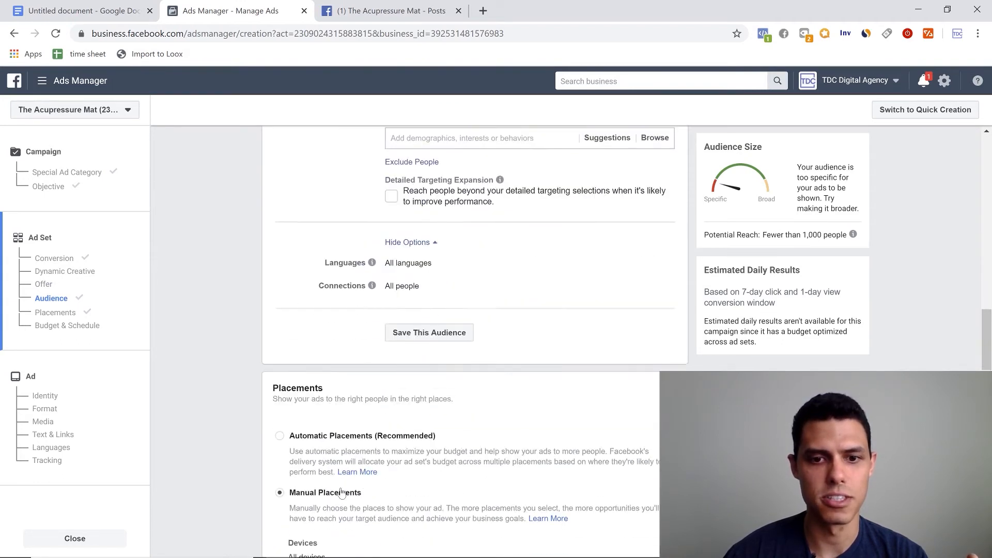
scroll(303, 386, down, 3)
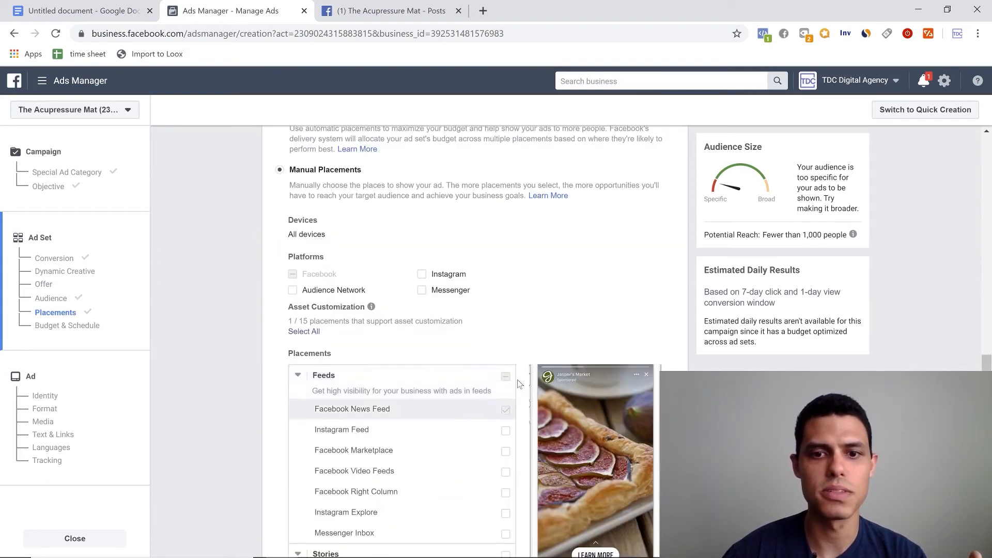
Check the ad set's remaining placements and schedule, and continue to the ad setup.
scroll(504, 416, down, 13)
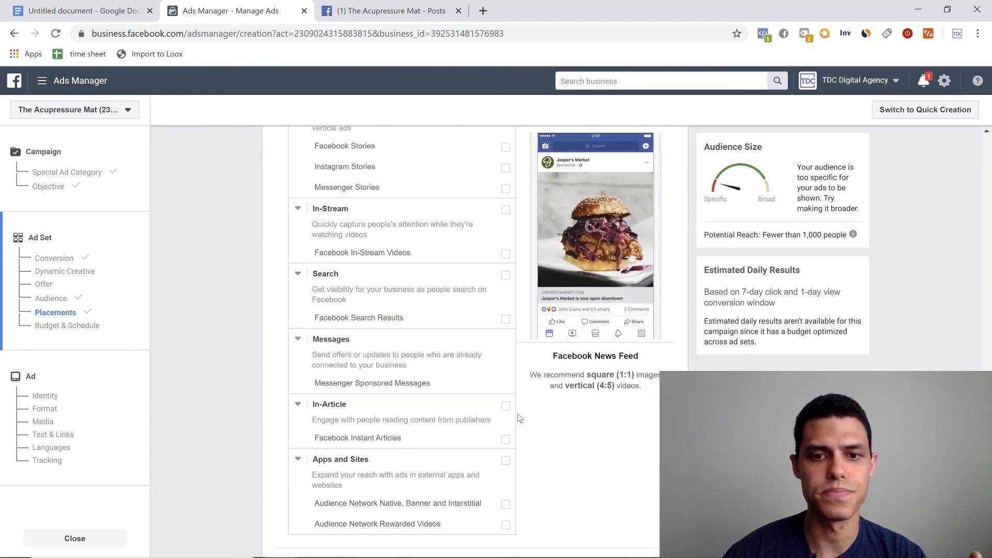
scroll(568, 434, down, 2)
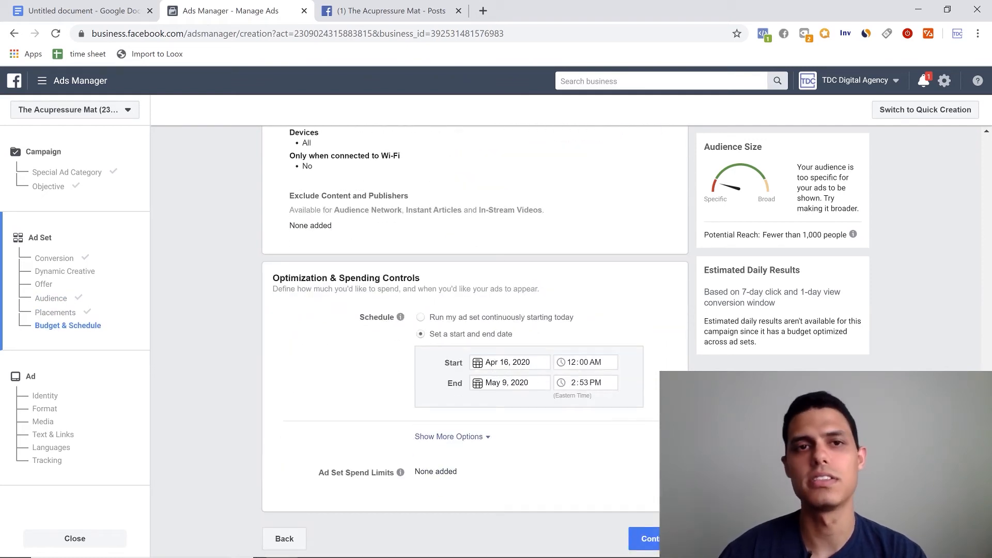
click(647, 539)
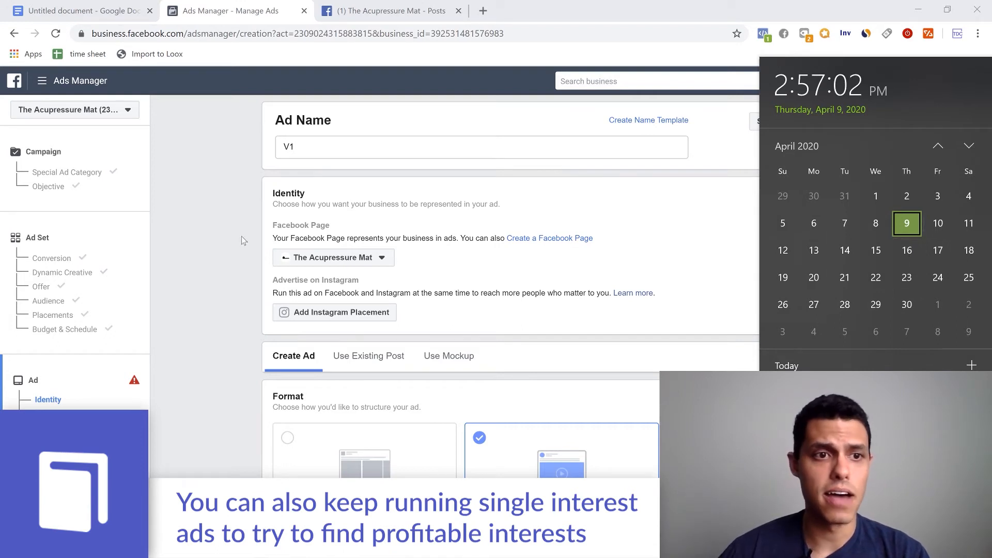
click(217, 207)
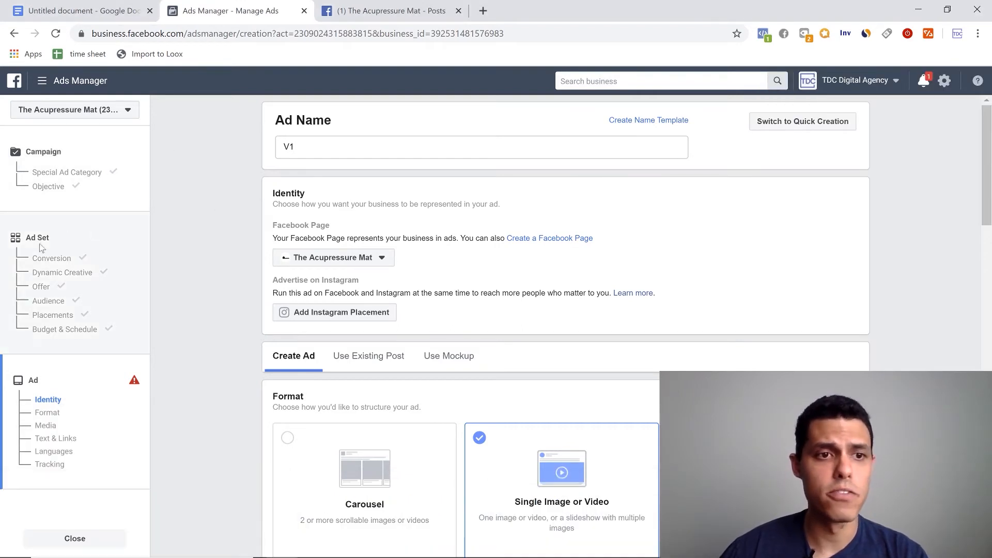
Set the V1 ad to use an existing post and open the Facebook Page's list of posts.
scroll(315, 168, down, 3)
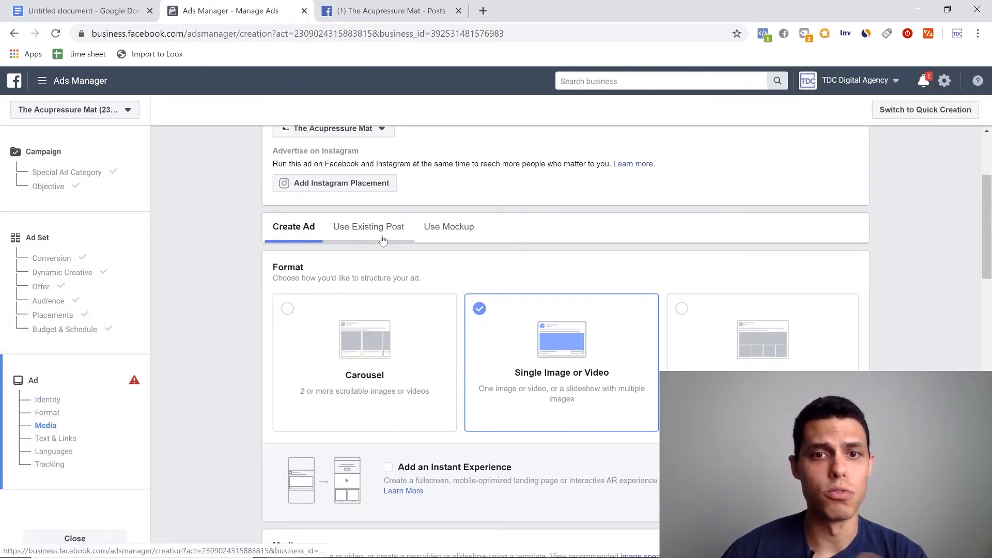
scroll(401, 244, up, 2)
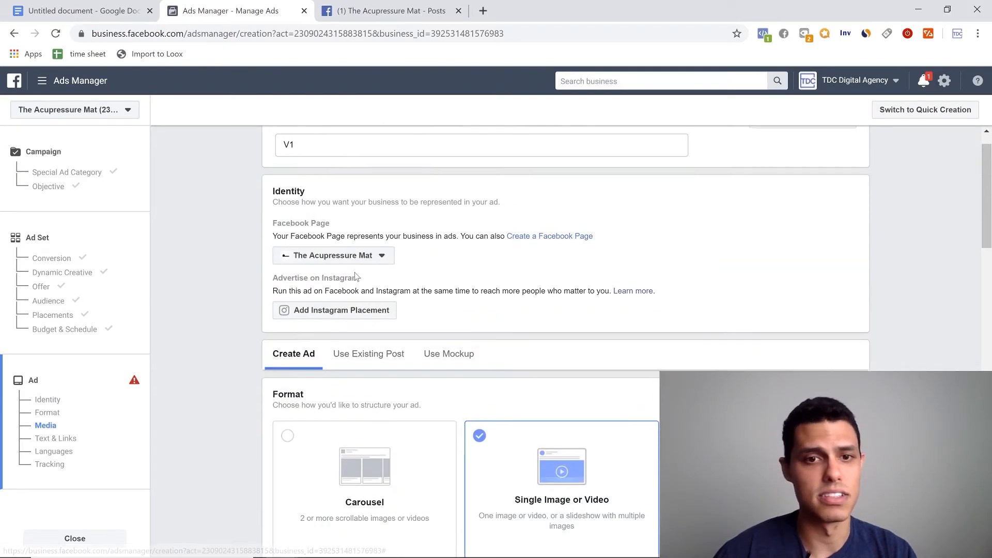
scroll(332, 327, down, 1)
scroll(363, 411, down, 2)
scroll(364, 408, up, 2)
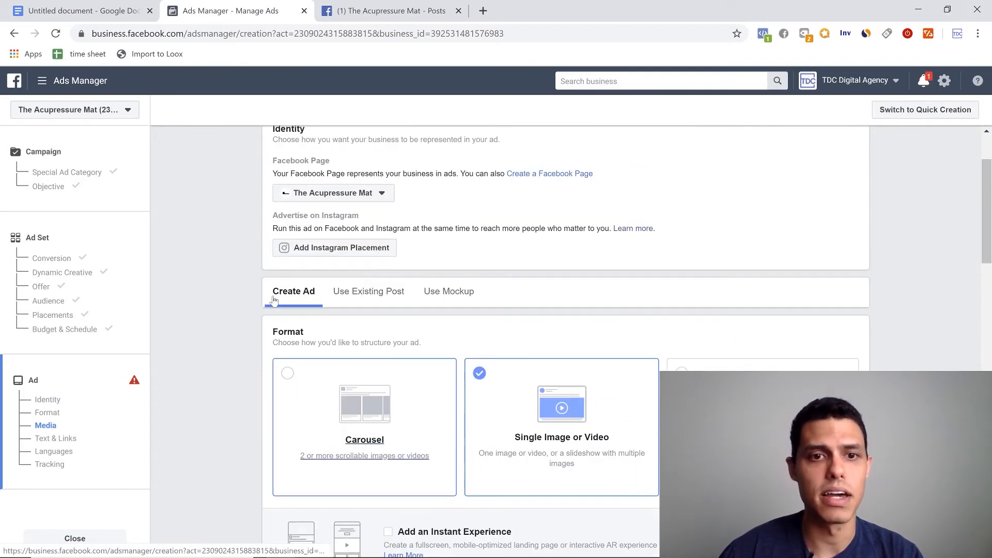
click(377, 293)
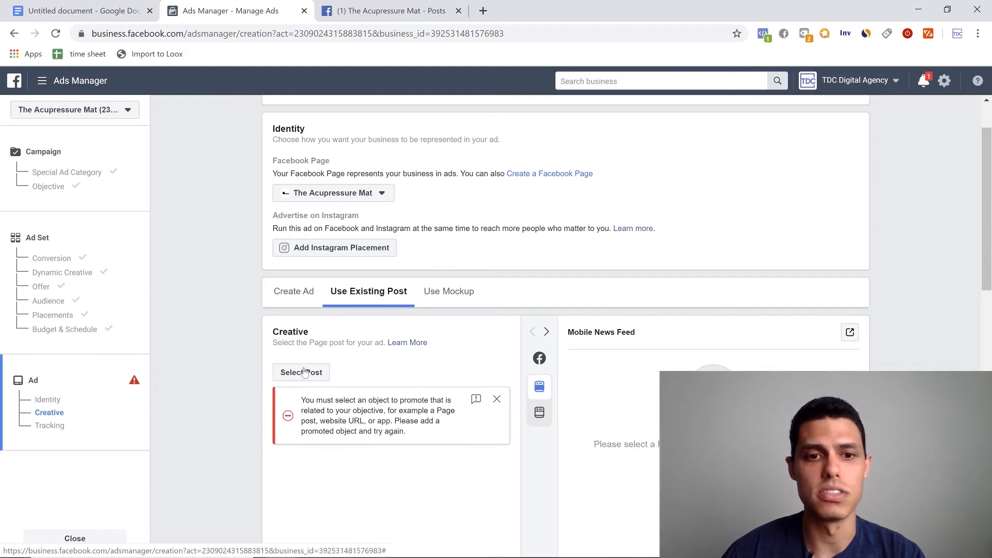
click(305, 371)
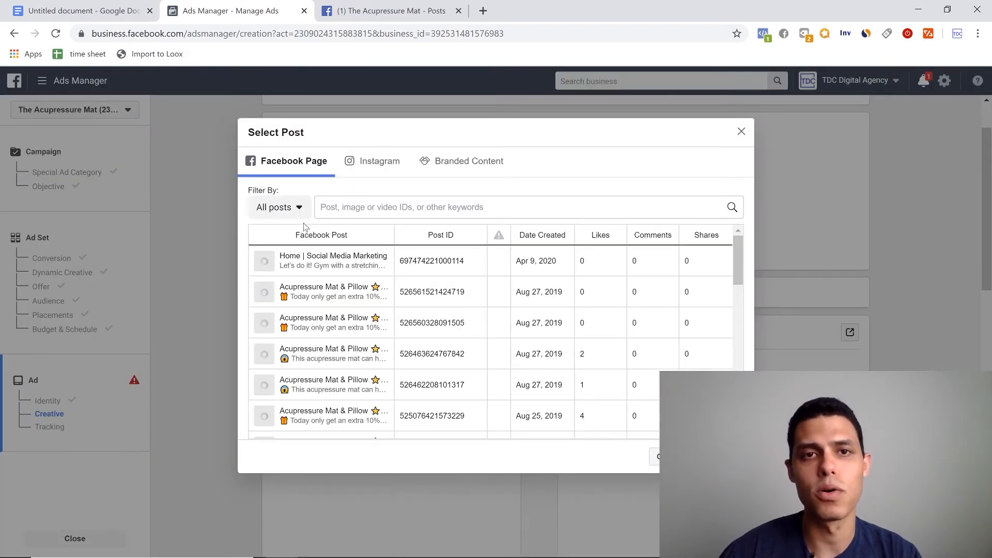
scroll(408, 351, down, 1)
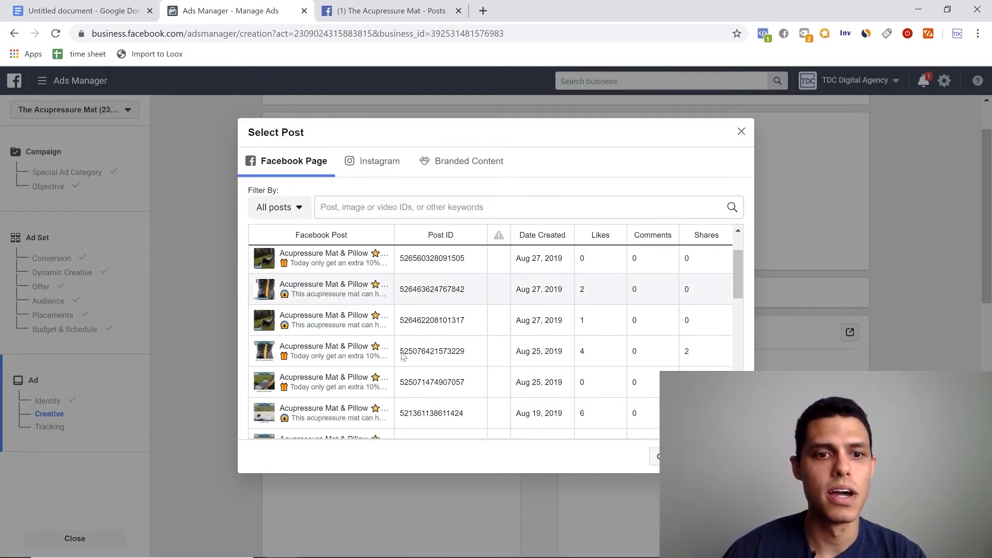
scroll(510, 371, up, 1)
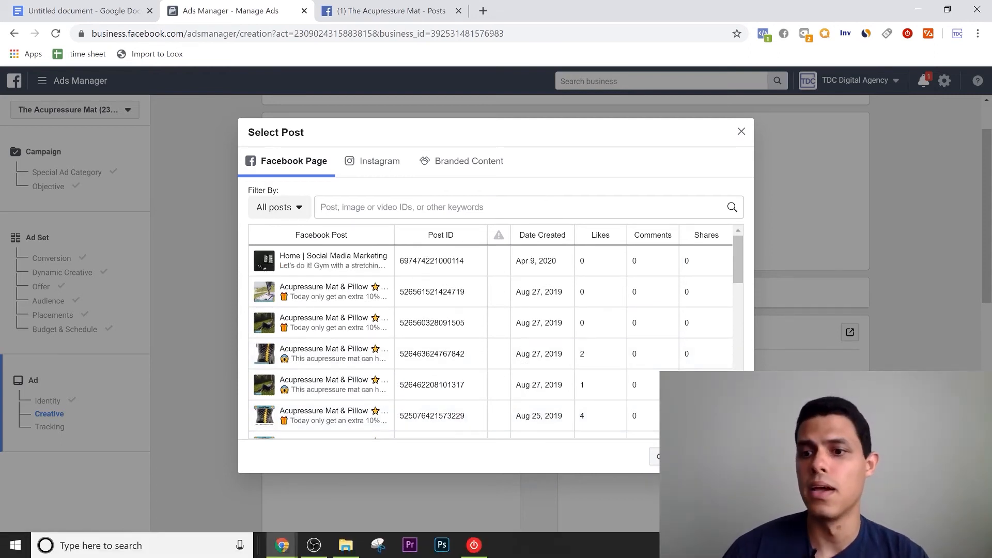
click(847, 545)
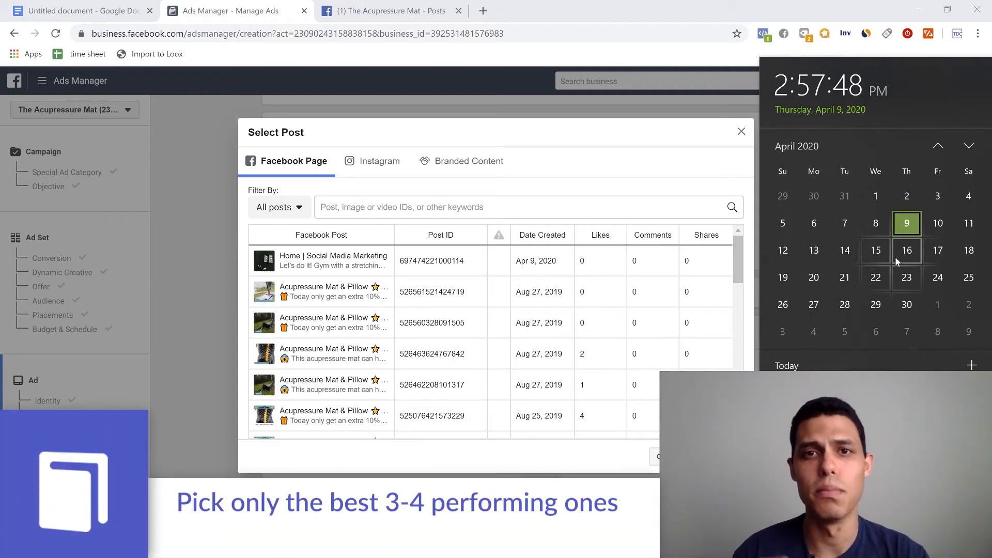
click(659, 168)
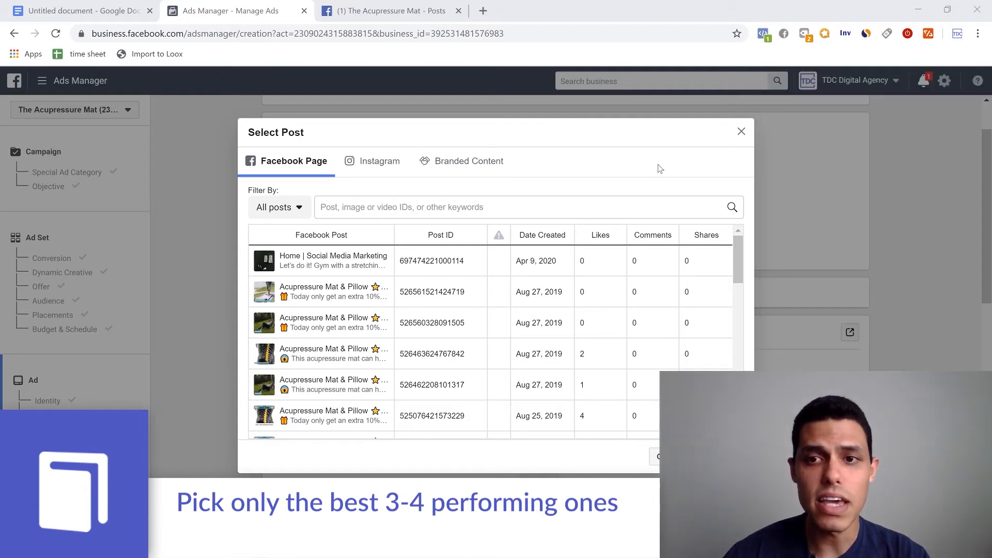
scroll(617, 343, down, 5)
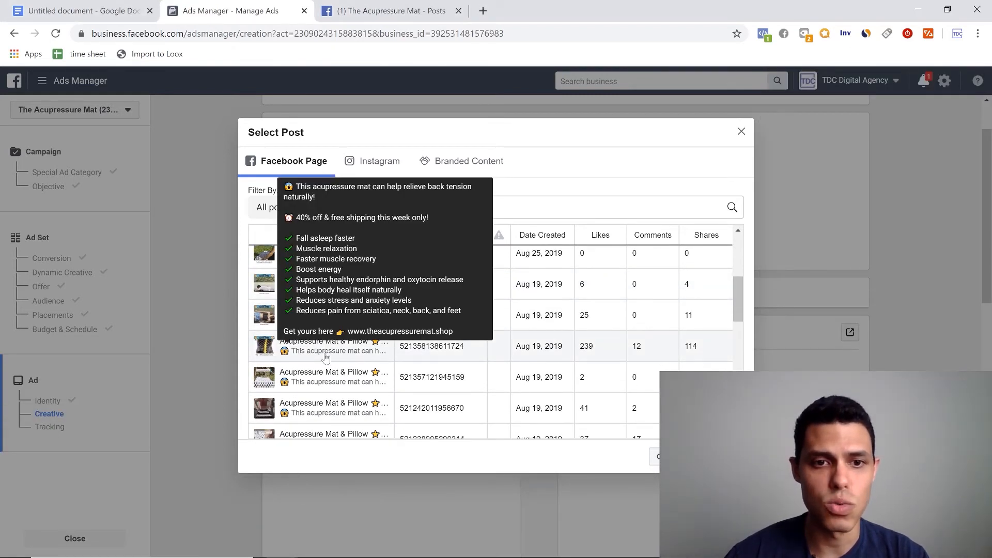
click(325, 355)
click(718, 456)
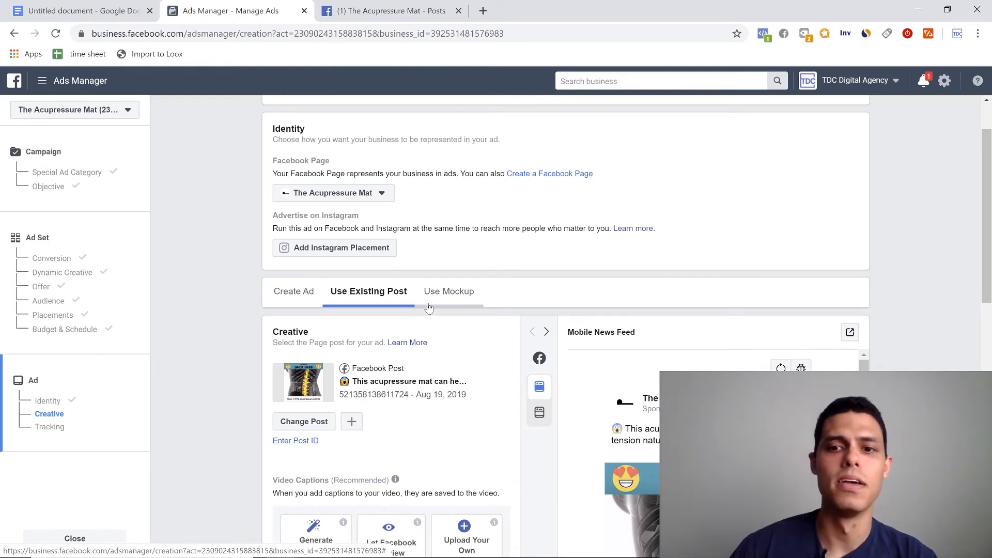
Review the ad's creative, call to action and pixel tracking, and confirm the campaign for publishing.
scroll(428, 308, down, 3)
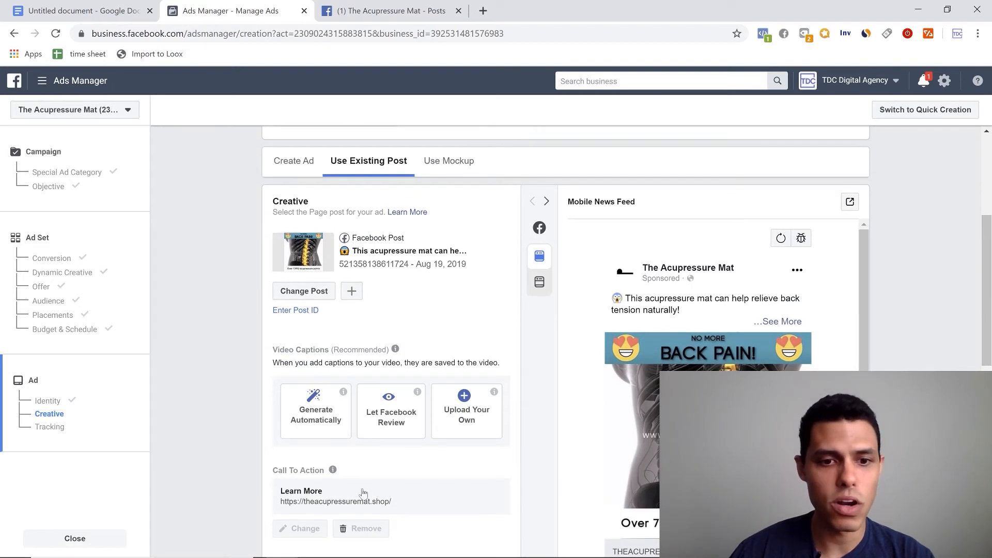
scroll(365, 491, down, 3)
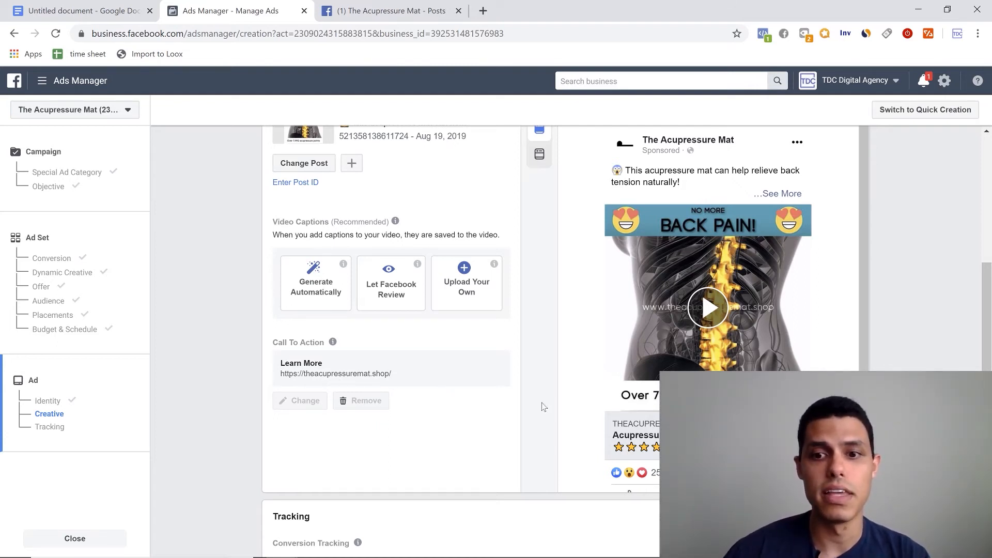
scroll(542, 434, up, 3)
scroll(613, 433, down, 3)
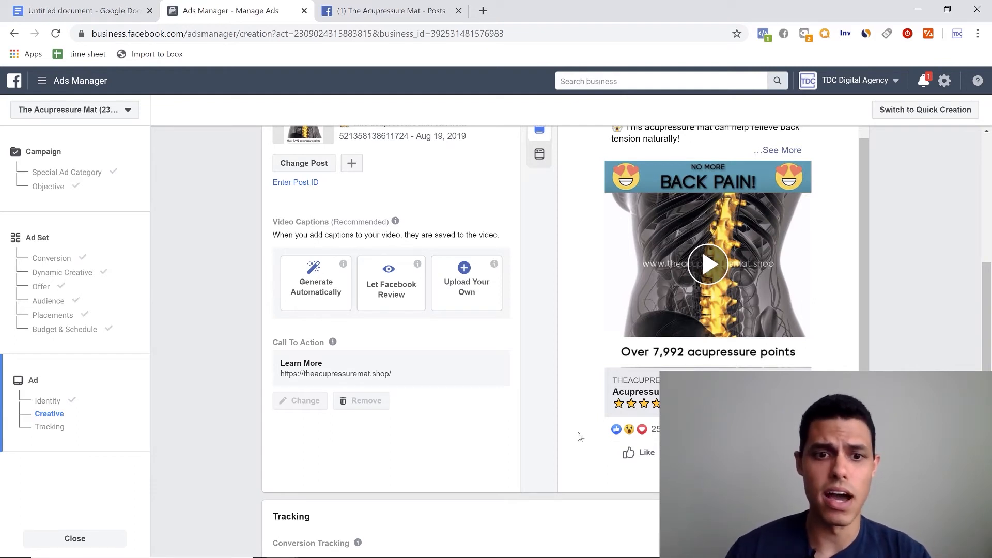
scroll(320, 408, down, 6)
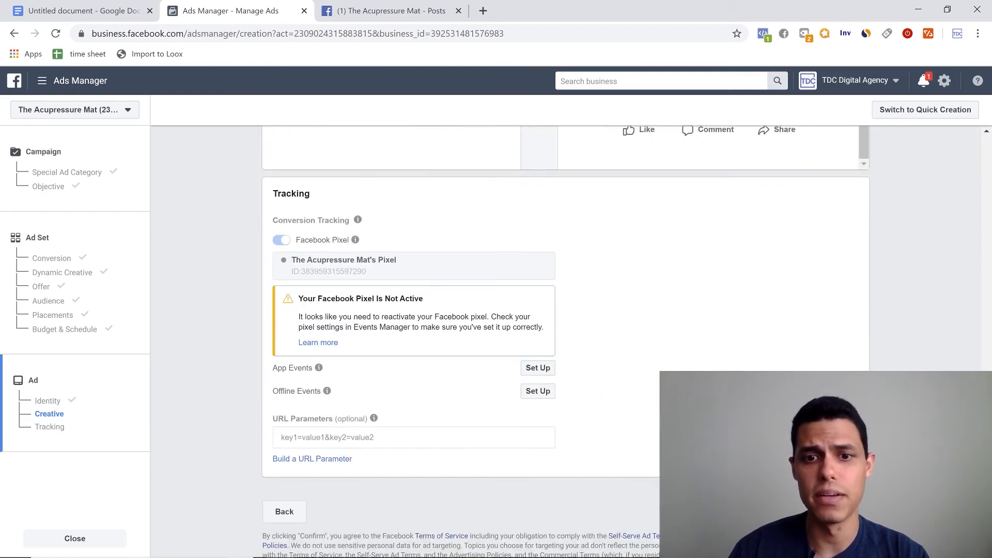
click(841, 512)
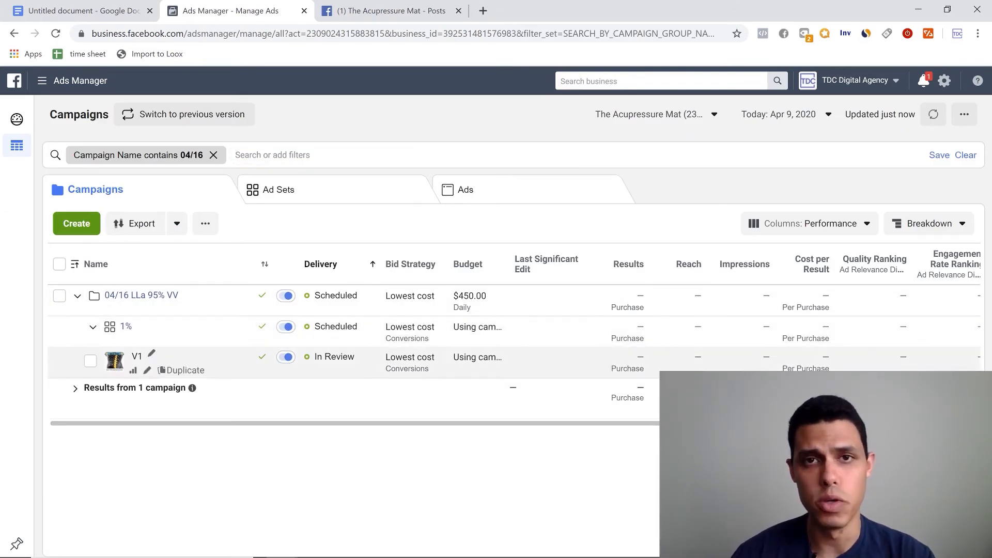
Check the April 2020 calendar for the days around the campaign's start date.
click(937, 545)
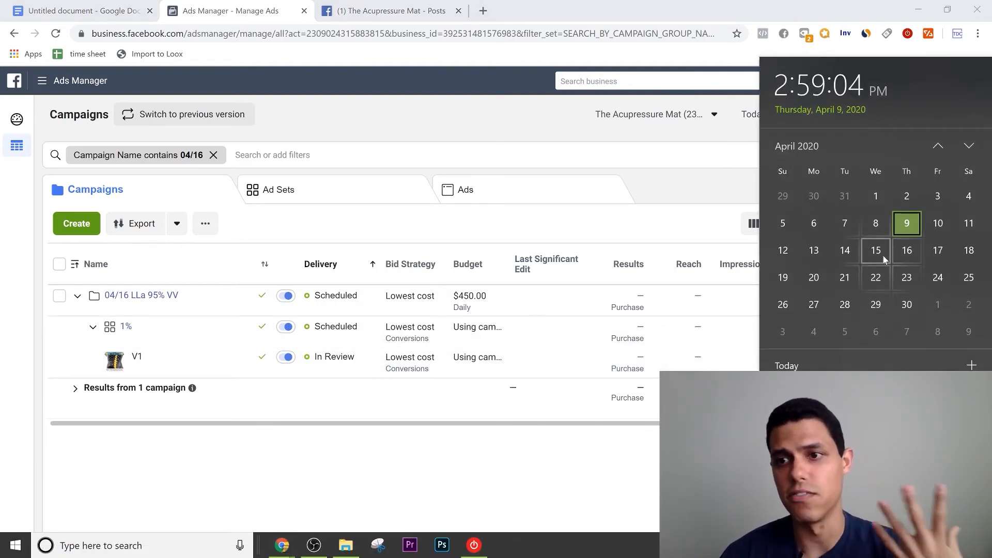
click(241, 439)
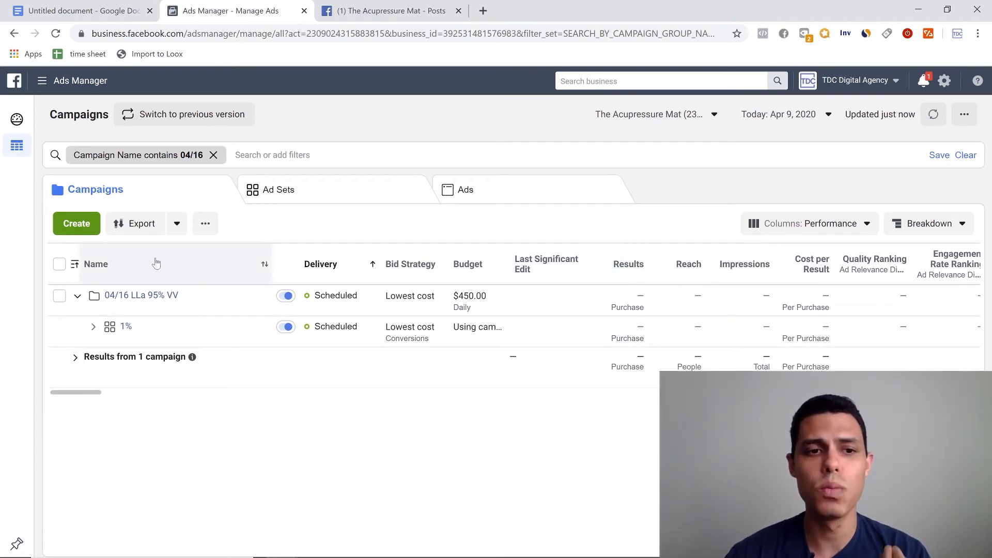
Examine the duplication options and the editable settings of the 1% ad set without changing anything.
mouse_move(232, 344)
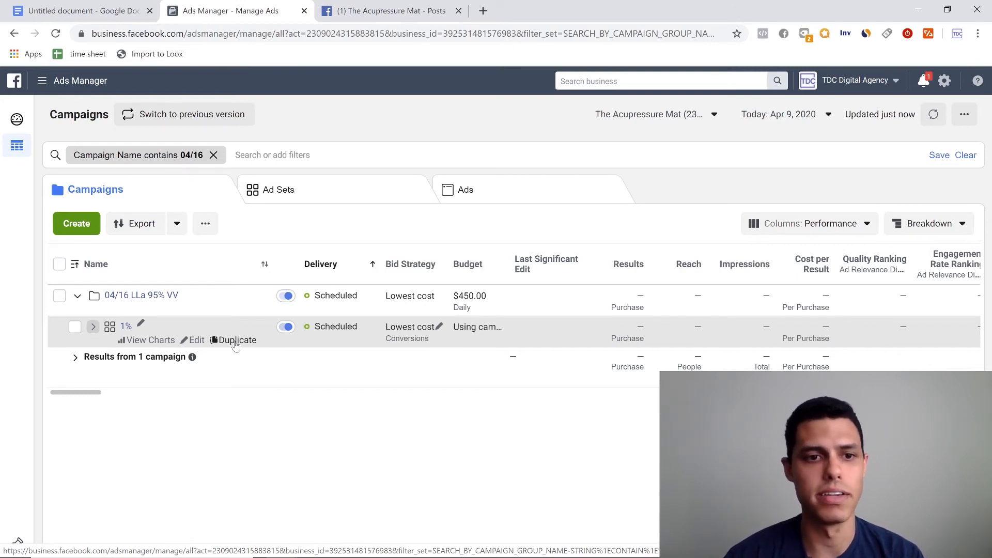
click(235, 341)
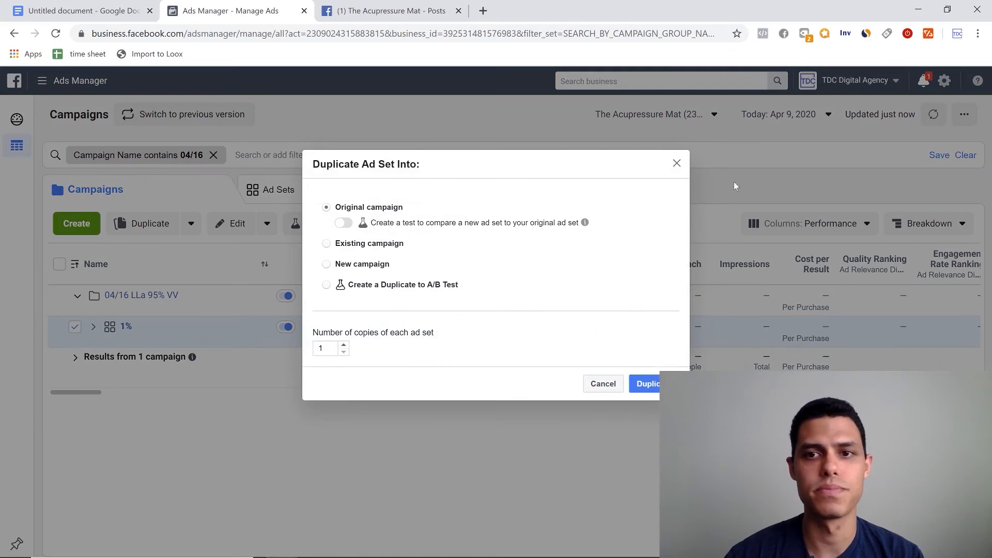
click(676, 163)
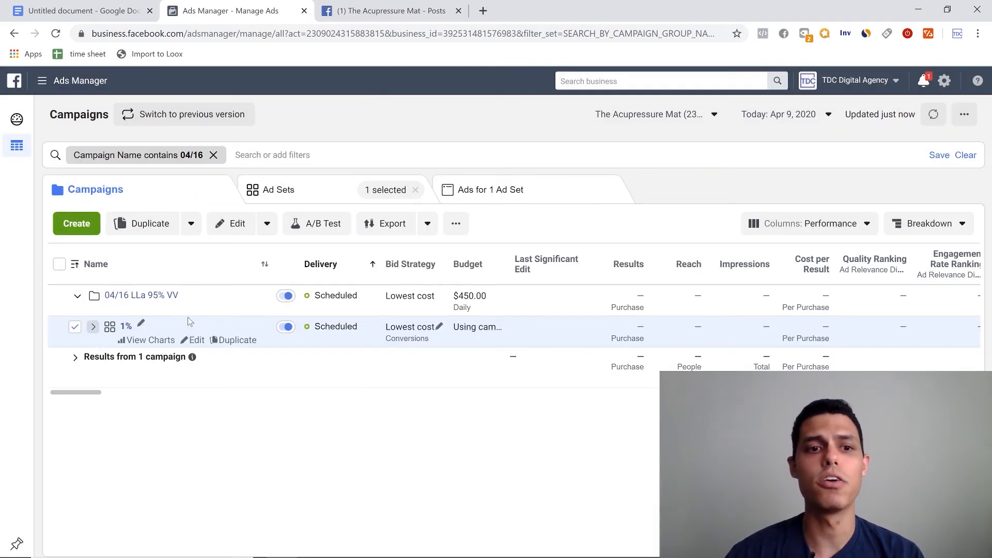
click(195, 341)
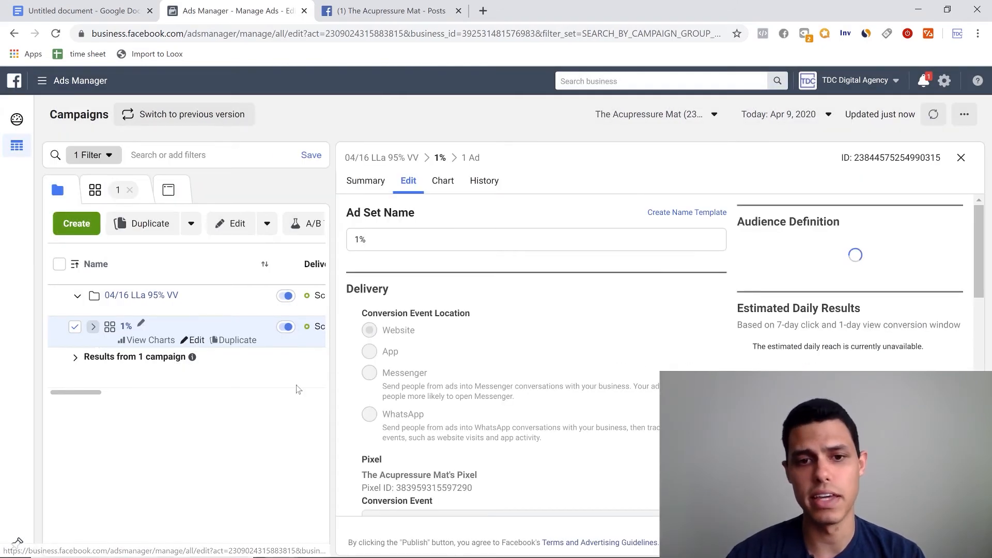
scroll(638, 408, down, 15)
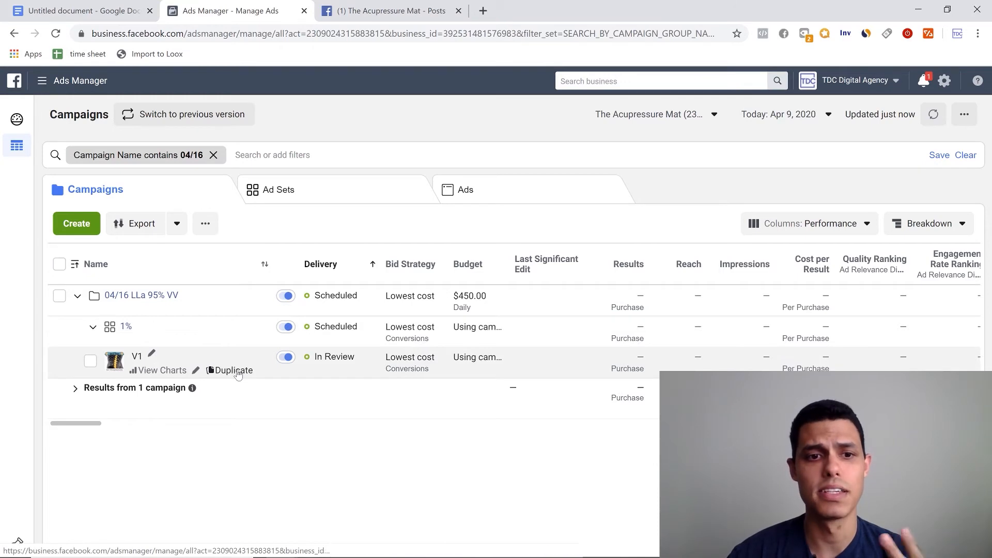
Duplicate the V1 ad into the original campaign with 2 copies and rename the copies V2.
click(233, 371)
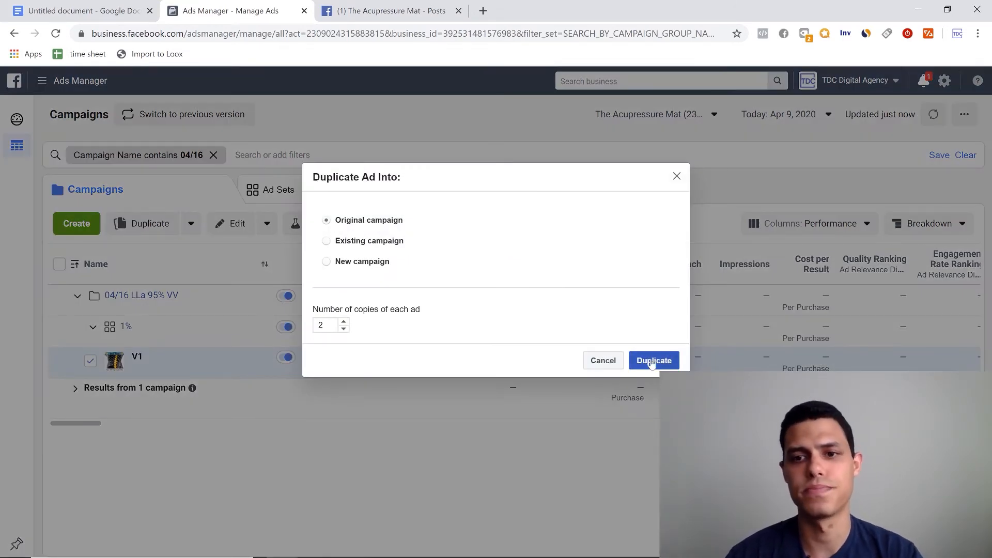
click(653, 360)
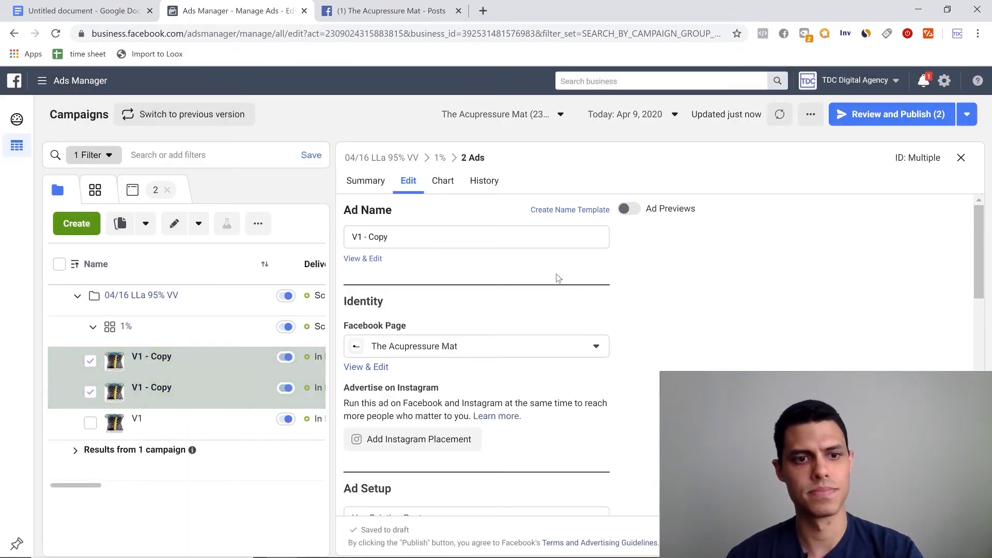
click(388, 236)
triple_click(388, 236)
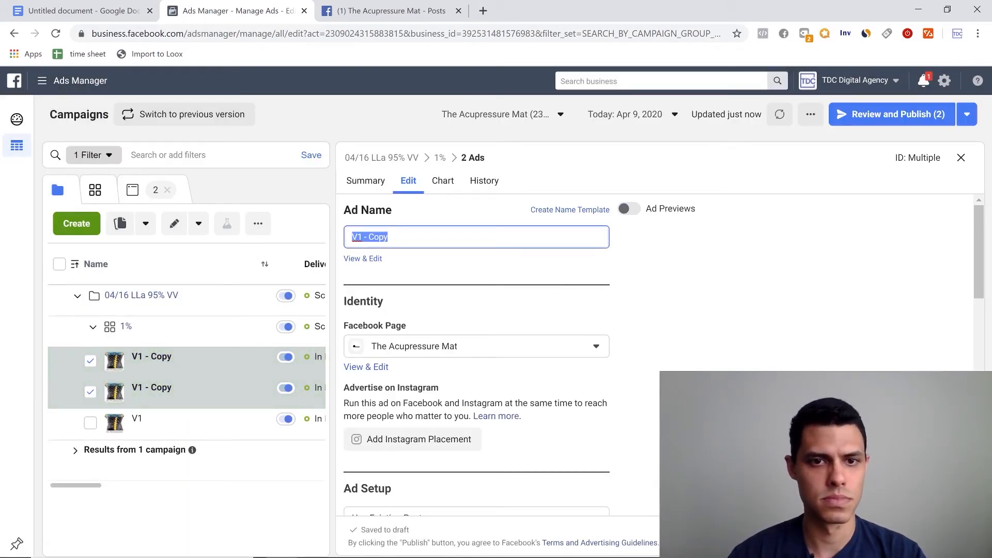
text(2)
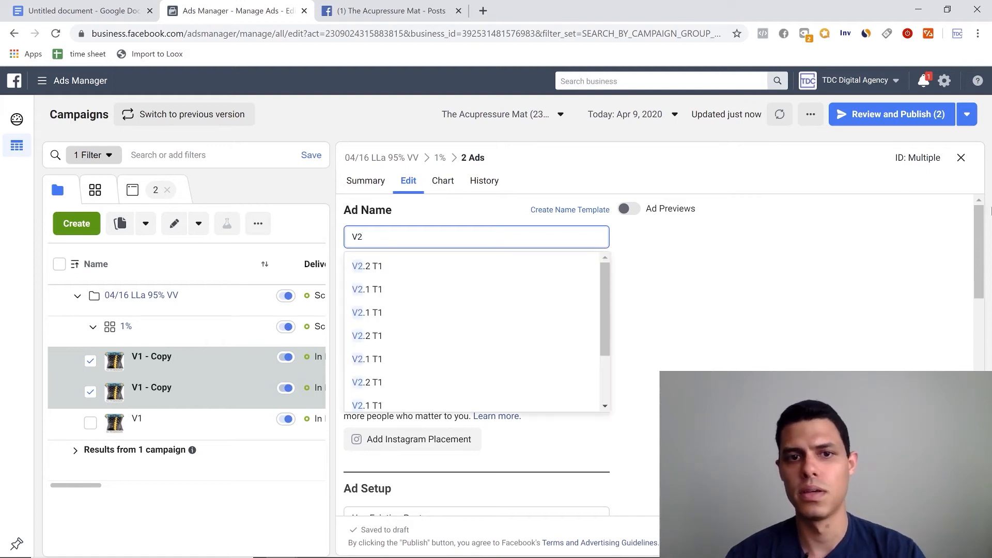
scroll(475, 361, down, 5)
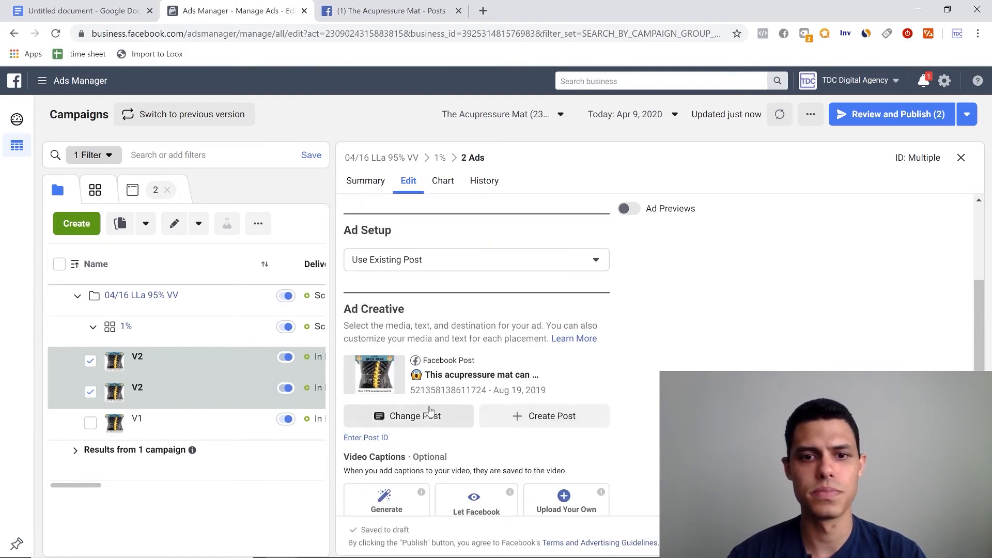
click(426, 421)
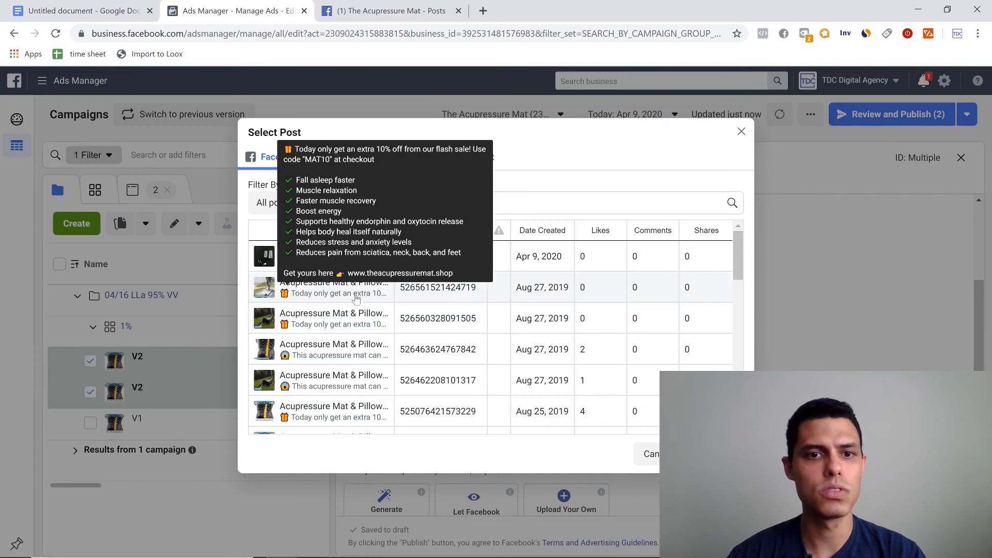
click(357, 297)
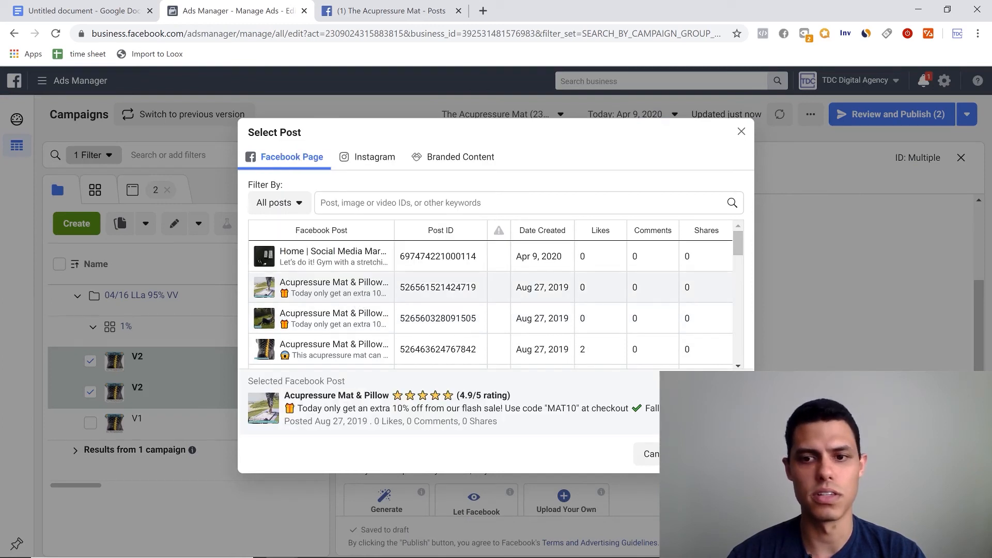
click(715, 454)
scroll(583, 381, up, 5)
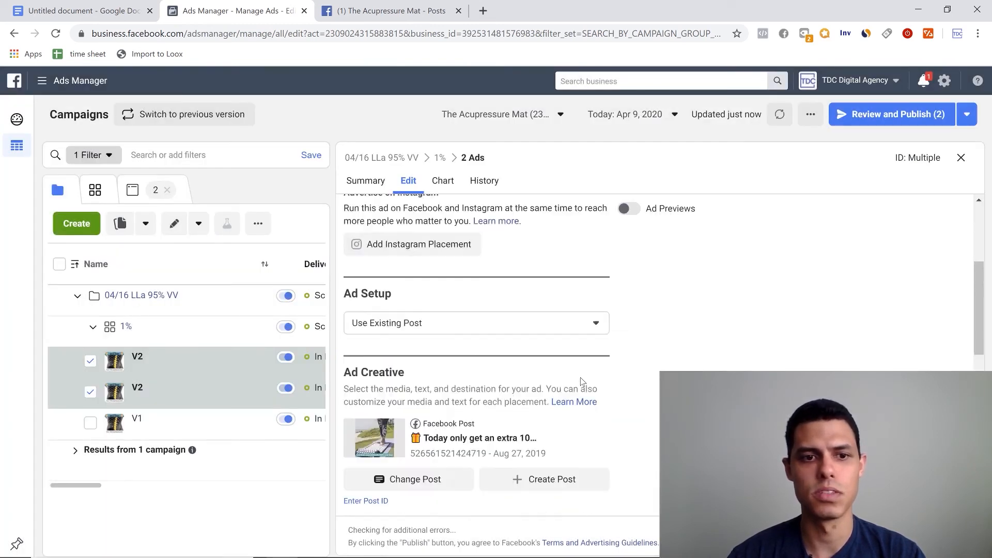
Check the V2 ads' remaining settings down to tracking, publish their changes and close the editor.
scroll(583, 380, down, 15)
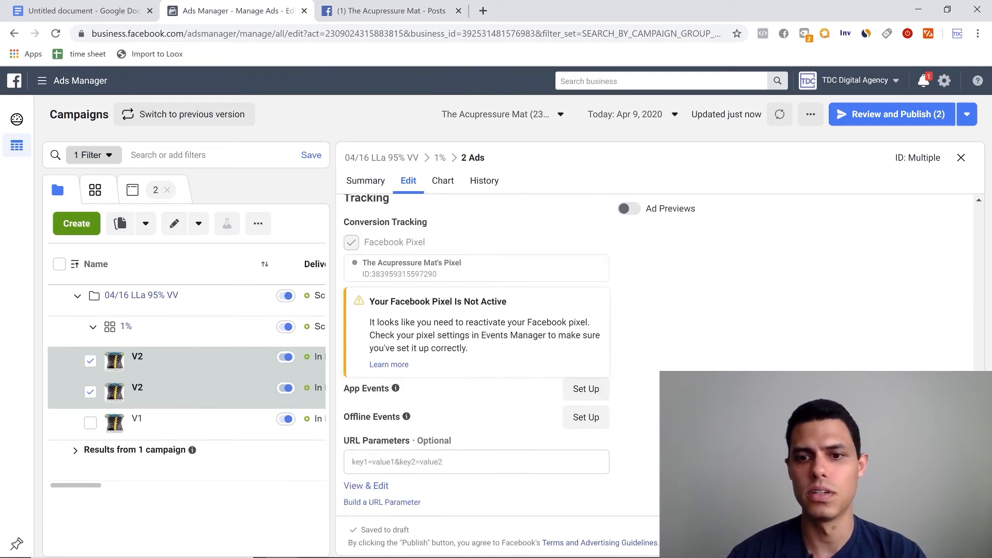
scroll(475, 356, up, 4)
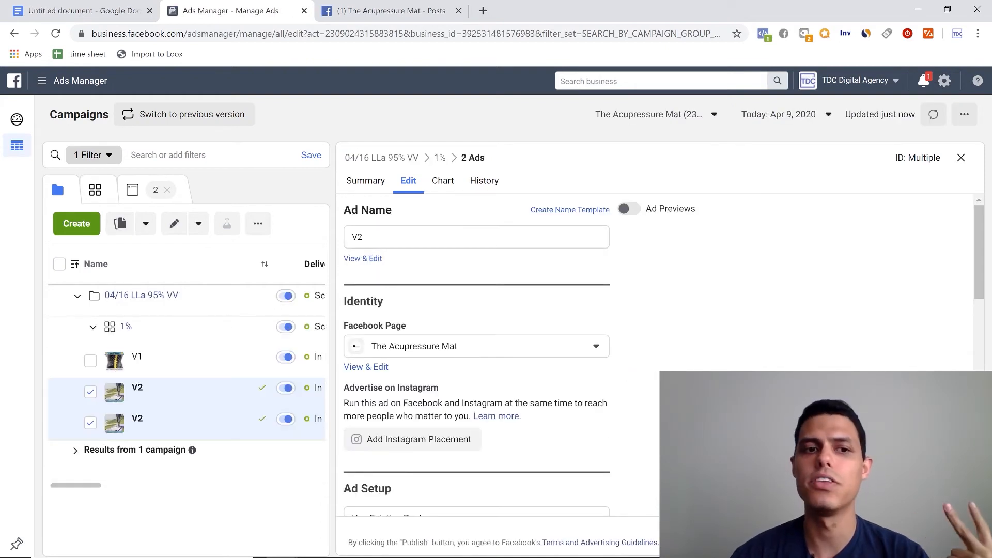
click(960, 157)
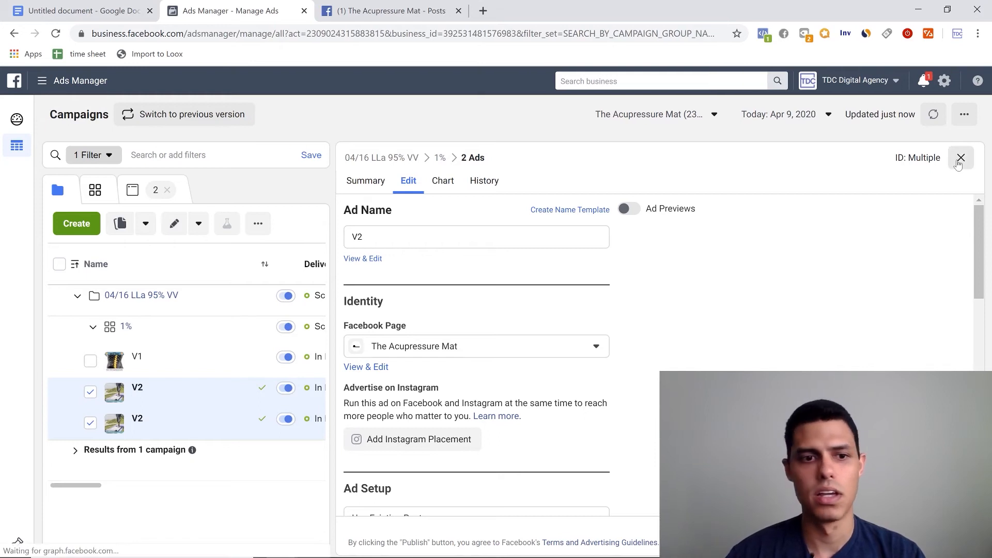
Open only the second V2 ad for editing and rename it V3.
click(90, 393)
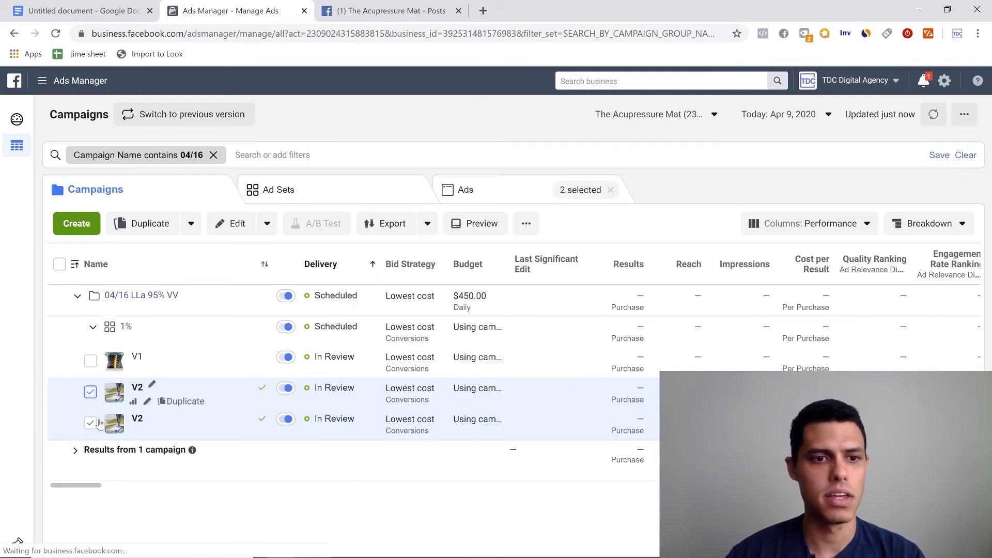
click(147, 433)
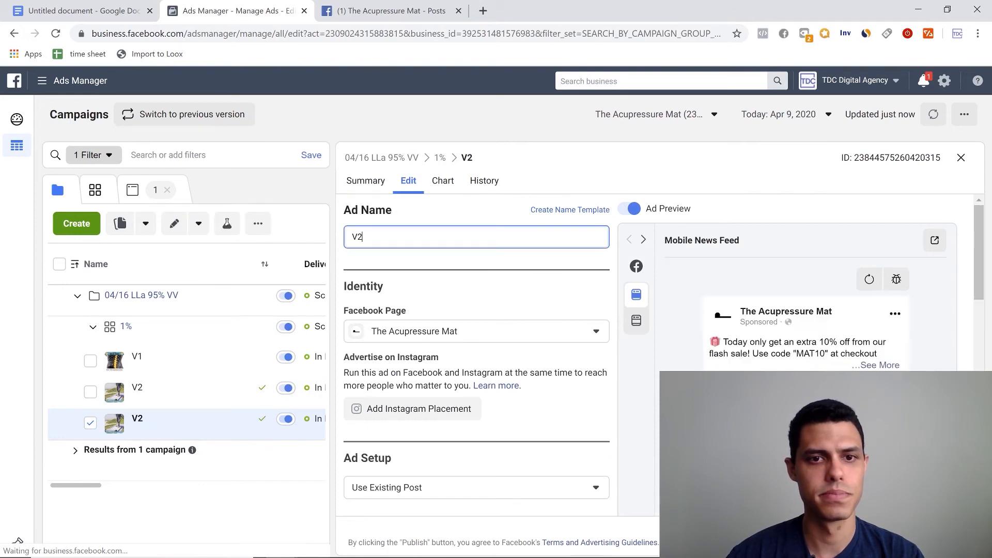
key(BackSpace)
text(3)
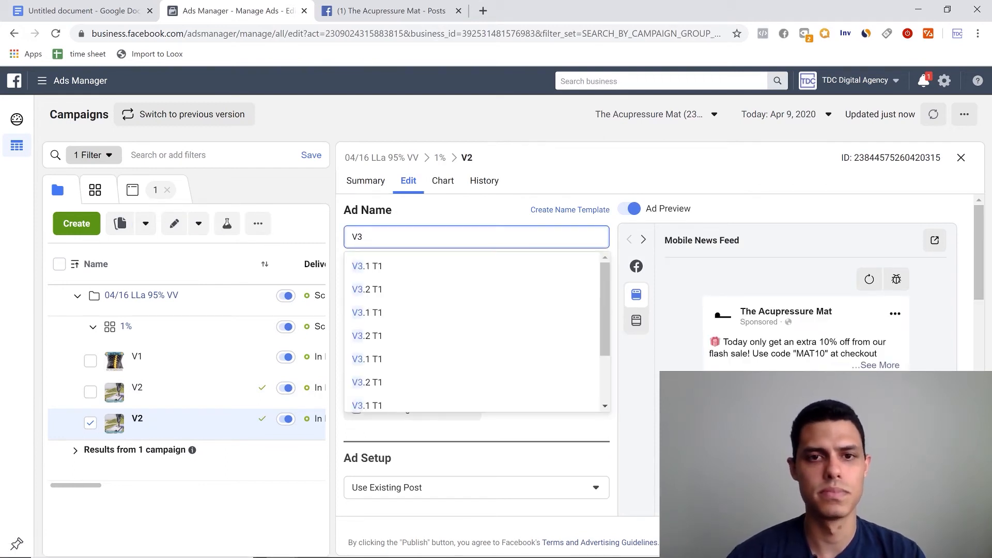
click(452, 211)
scroll(494, 406, down, 5)
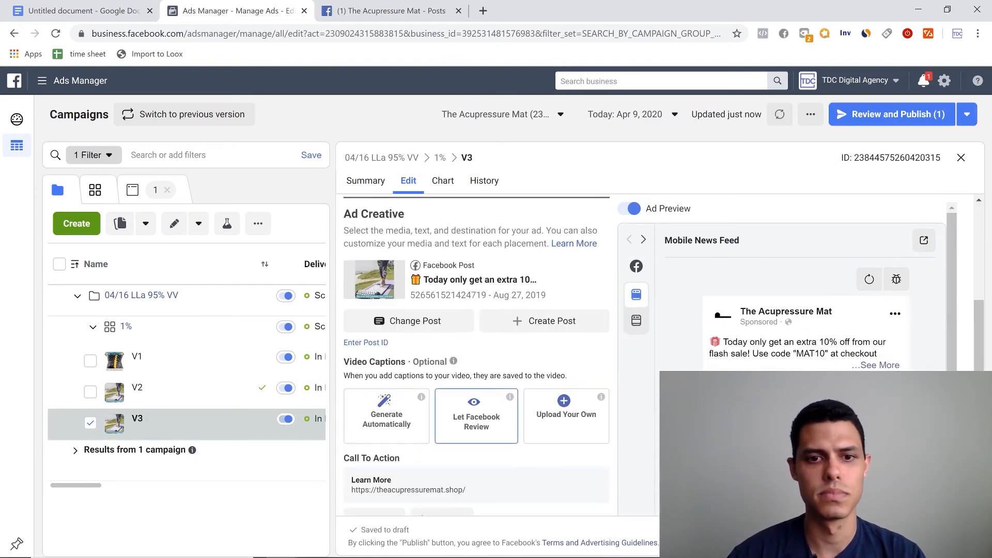
click(416, 325)
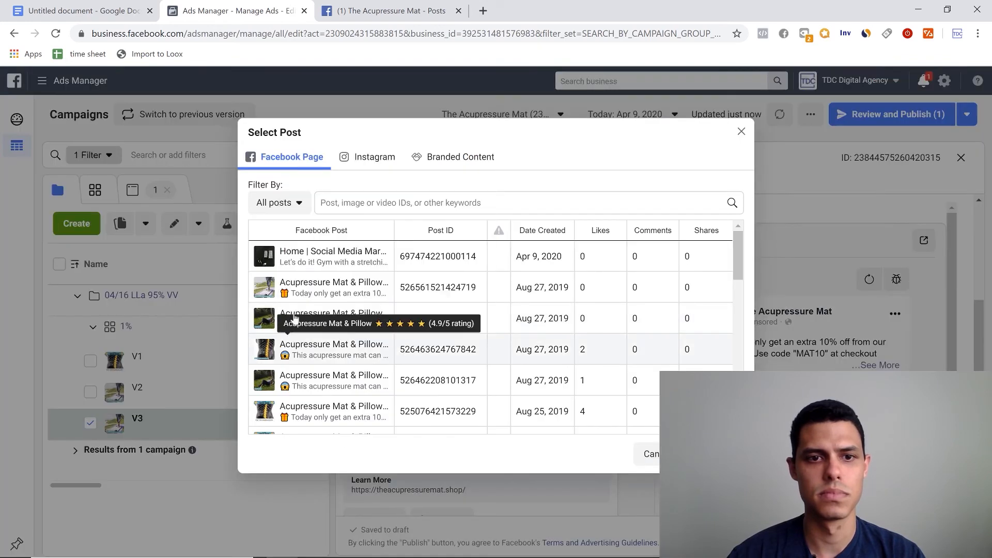
scroll(361, 368, down, 6)
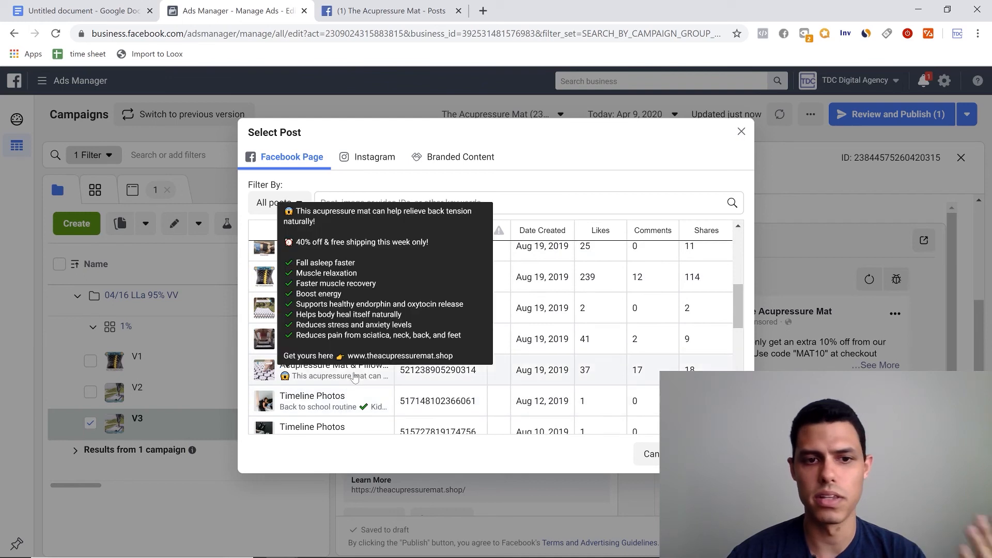
click(344, 371)
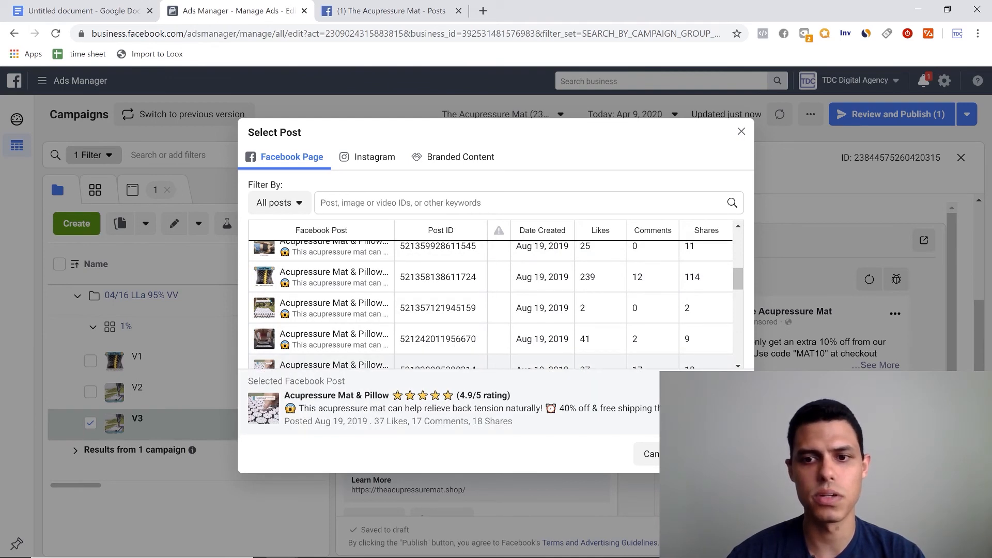
click(715, 453)
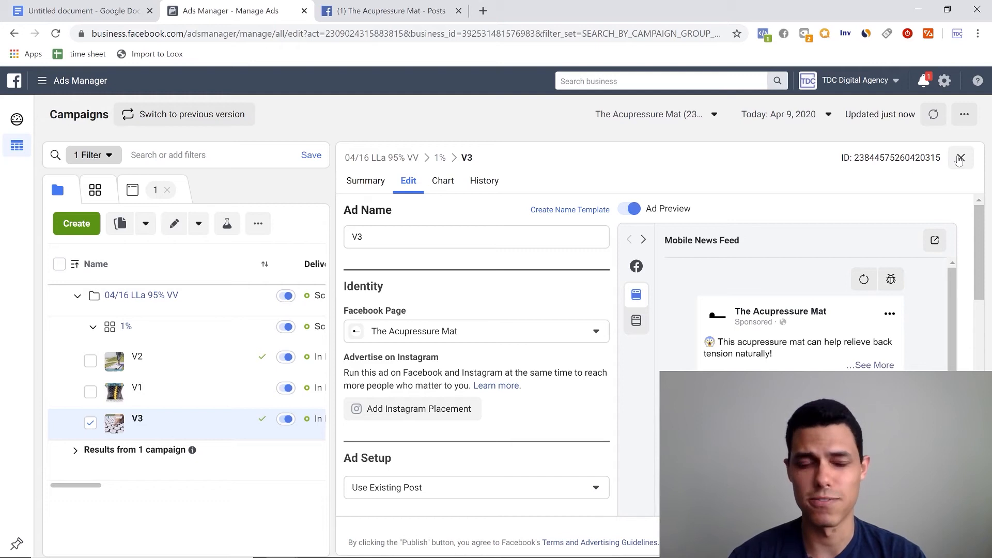
click(959, 158)
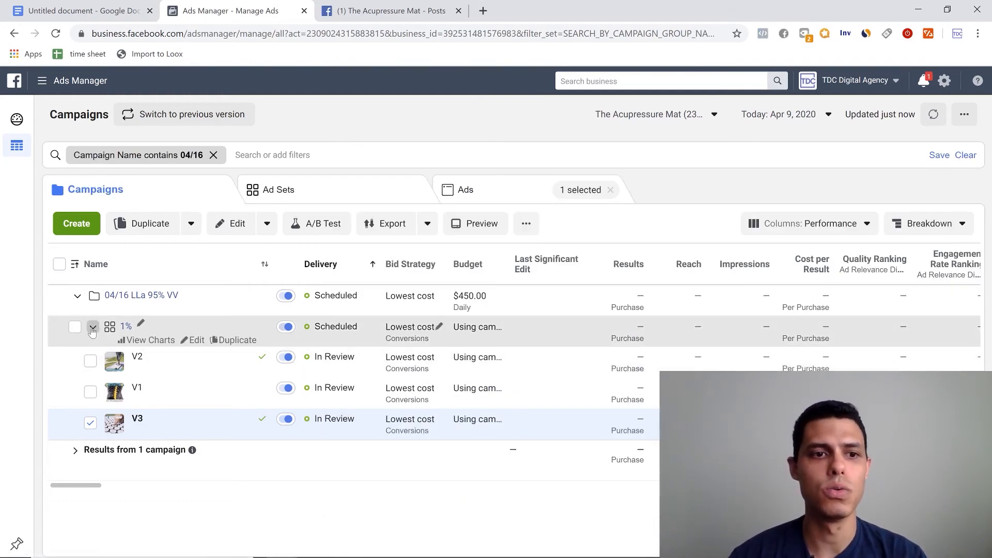
Duplicate the 1% ad set with its three ads into the original campaign, making 4 copies.
click(92, 328)
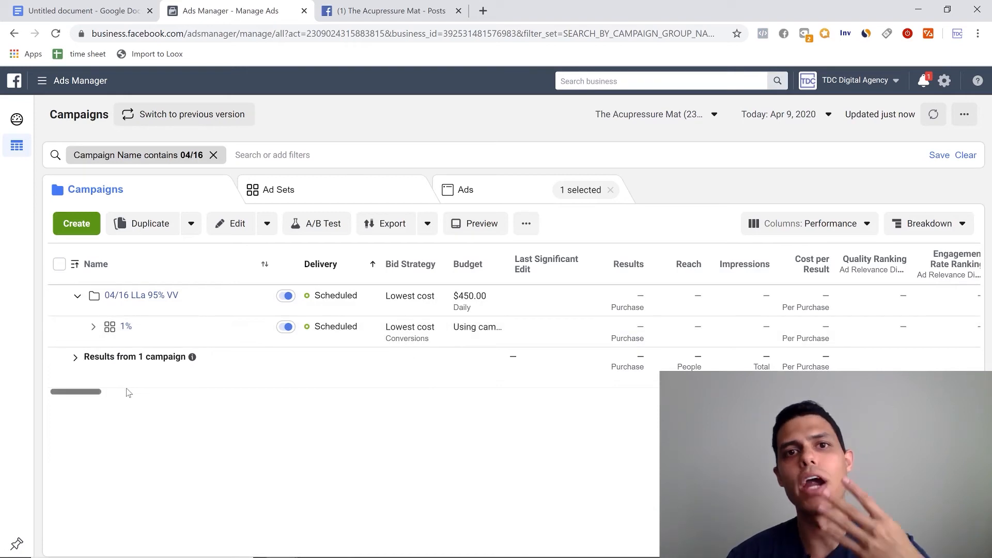
mouse_move(159, 332)
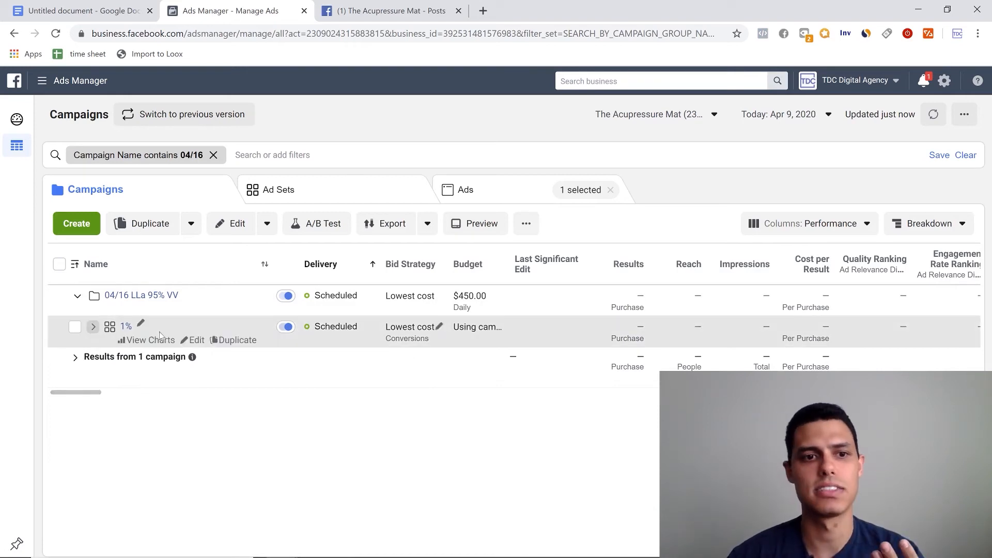
click(242, 341)
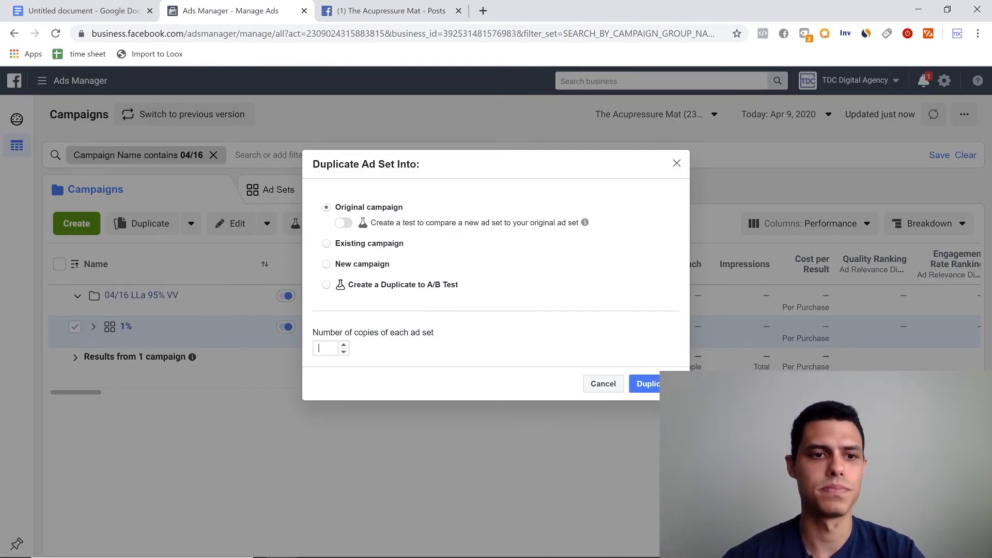
click(645, 383)
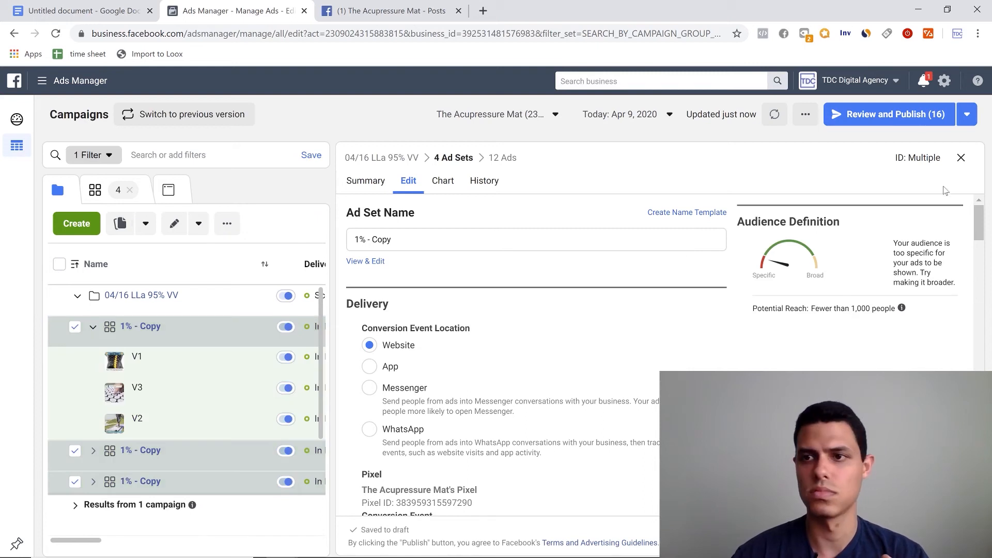
Look over the duplicated ad sets and rename all four copies 1% - 2%.
scroll(313, 358, down, 2)
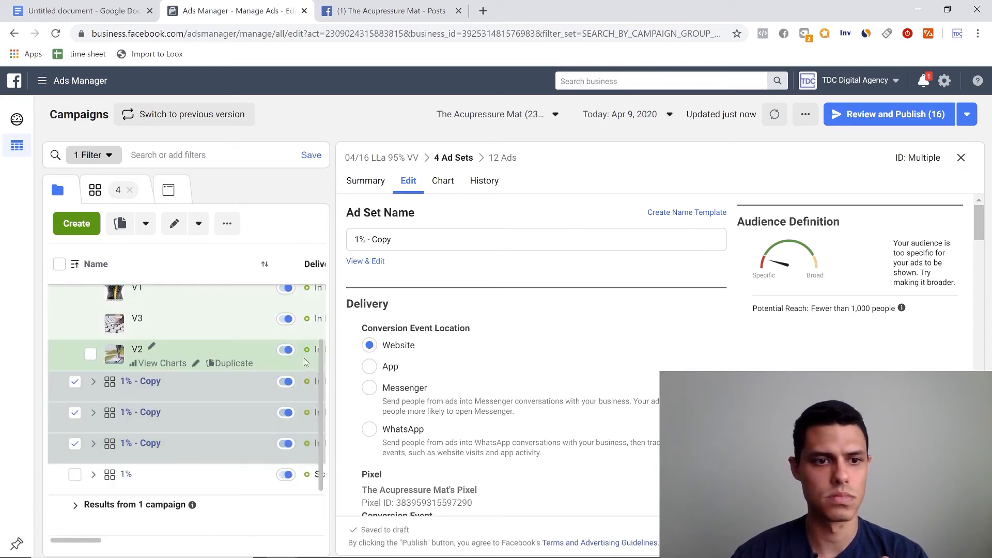
scroll(310, 357, up, 2)
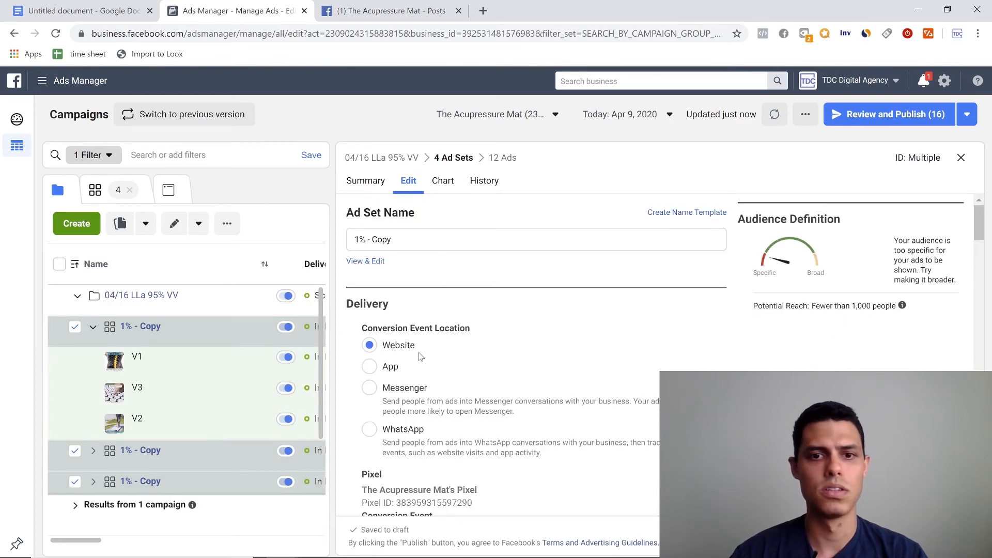
drag(408, 240, 382, 239)
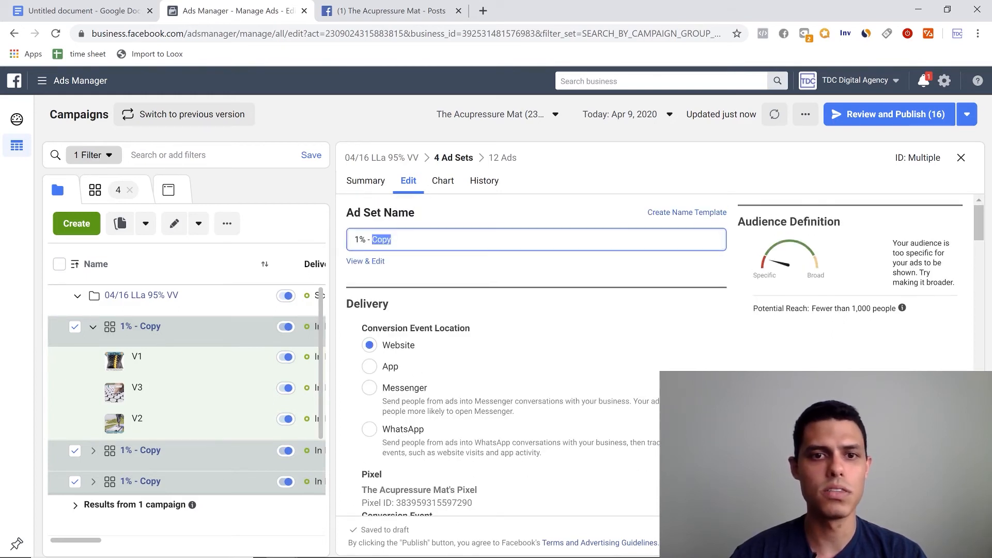
text(2%)
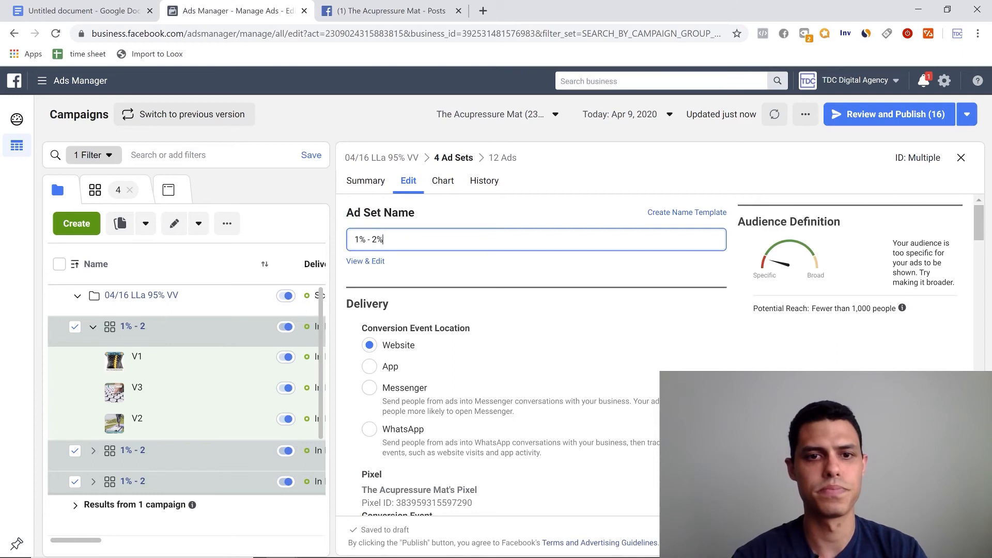
Replace the four copies' custom audience with Lookalike (US, 1% to 2%) - 4/9 95% VV, then publish and close the editor.
scroll(535, 383, down, 10)
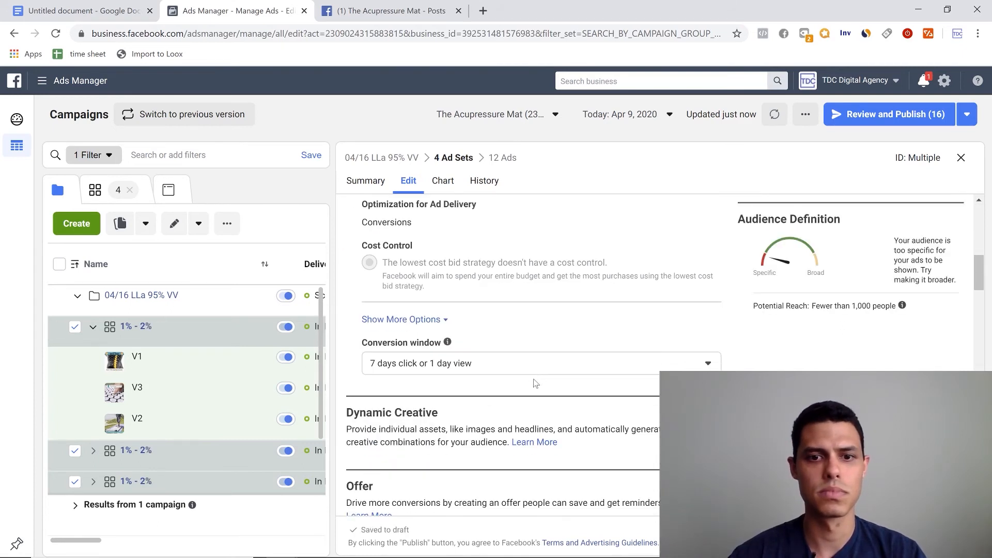
scroll(535, 383, down, 10)
click(454, 357)
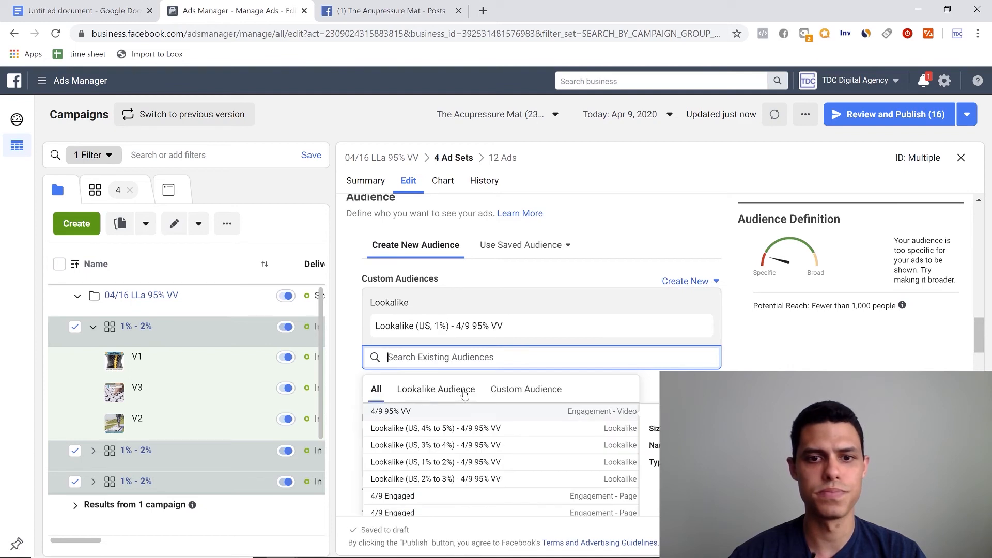
click(450, 463)
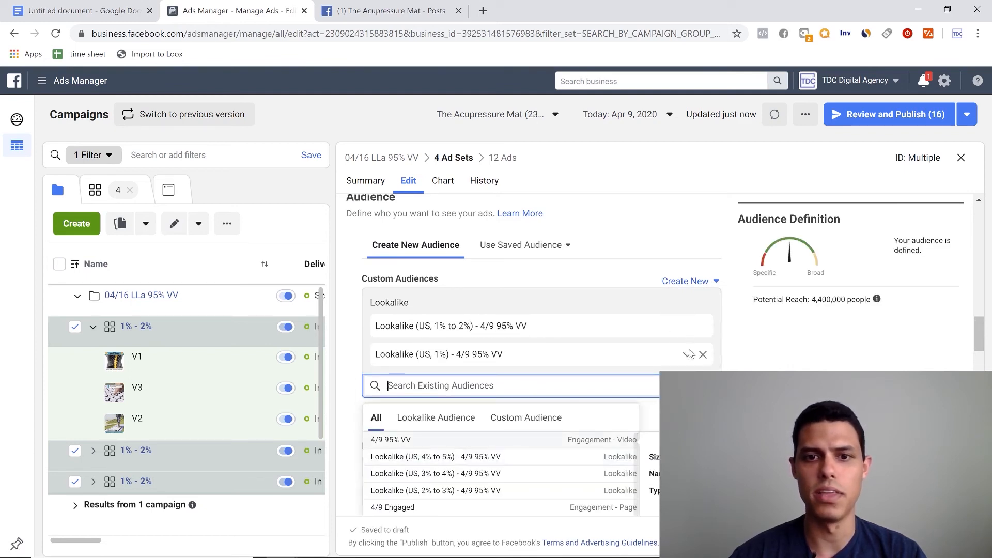
click(703, 355)
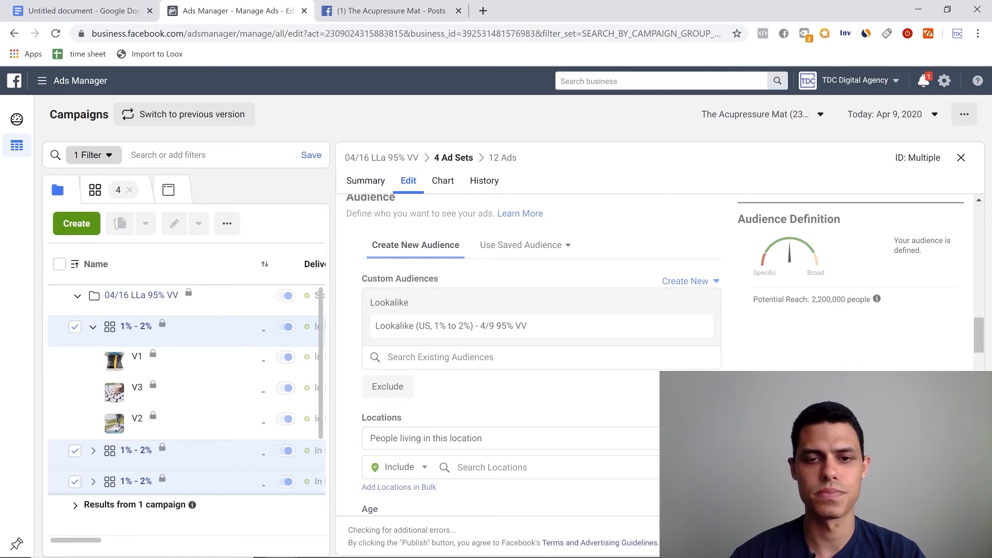
click(961, 158)
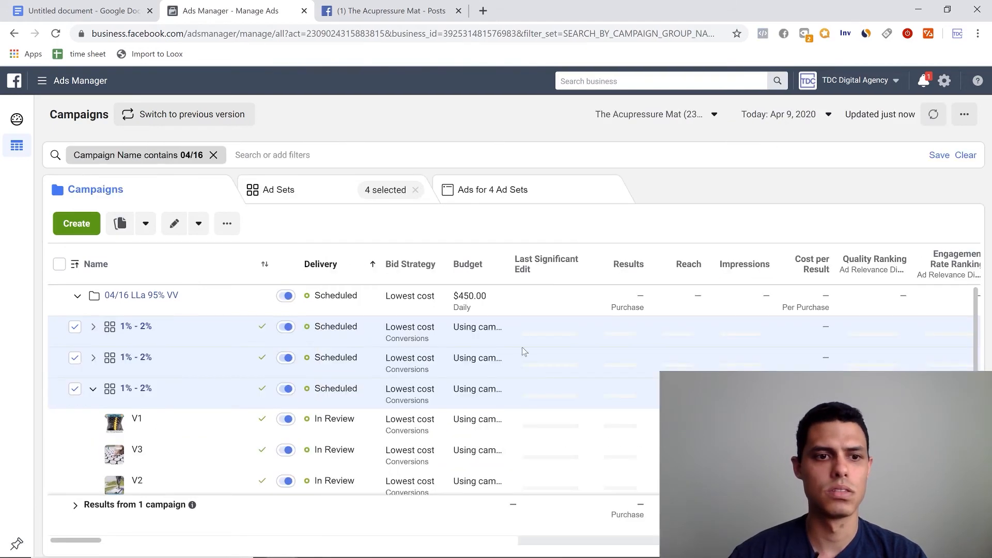
Collapse the expanded 1% - 2% ad set and deselect all four 1% - 2% ad sets.
click(92, 388)
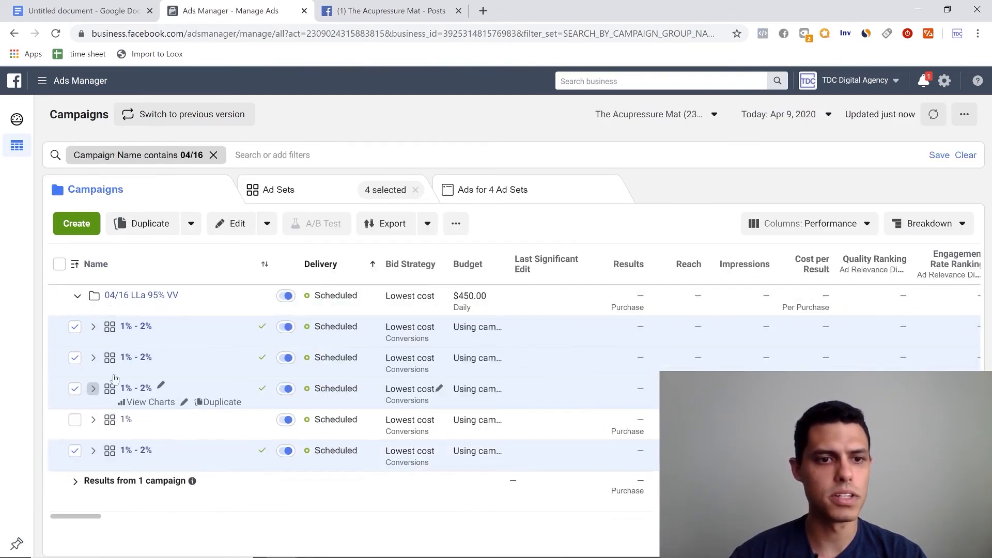
click(75, 451)
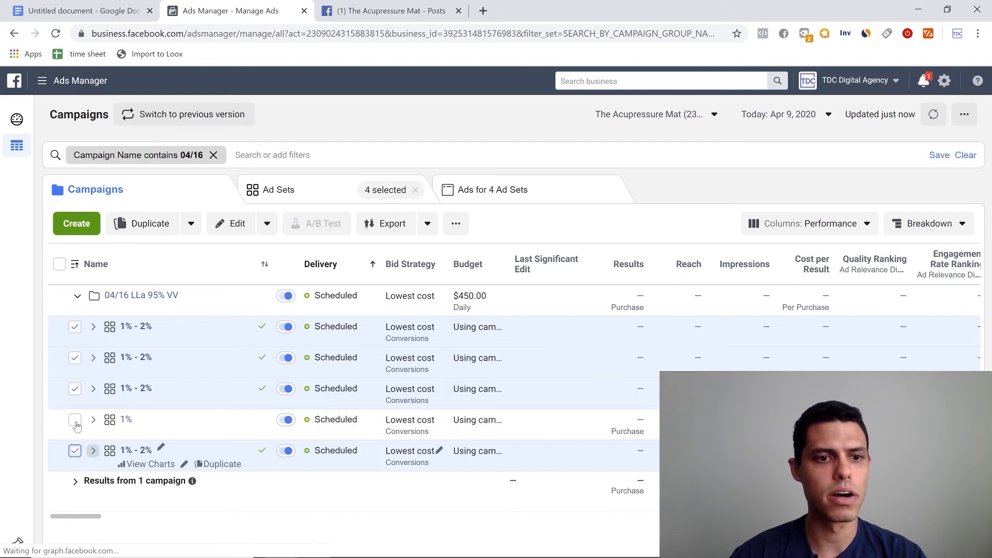
click(73, 390)
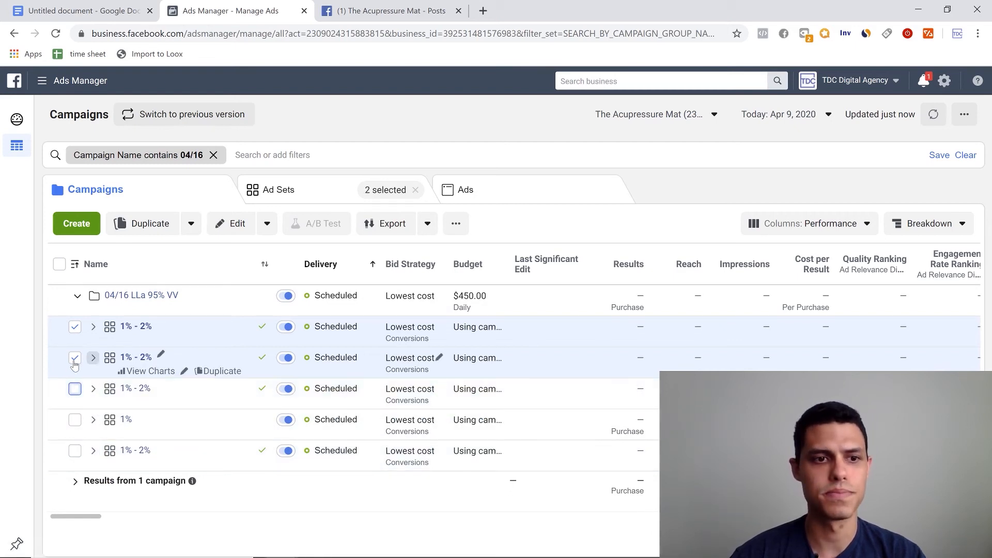
click(75, 358)
click(75, 327)
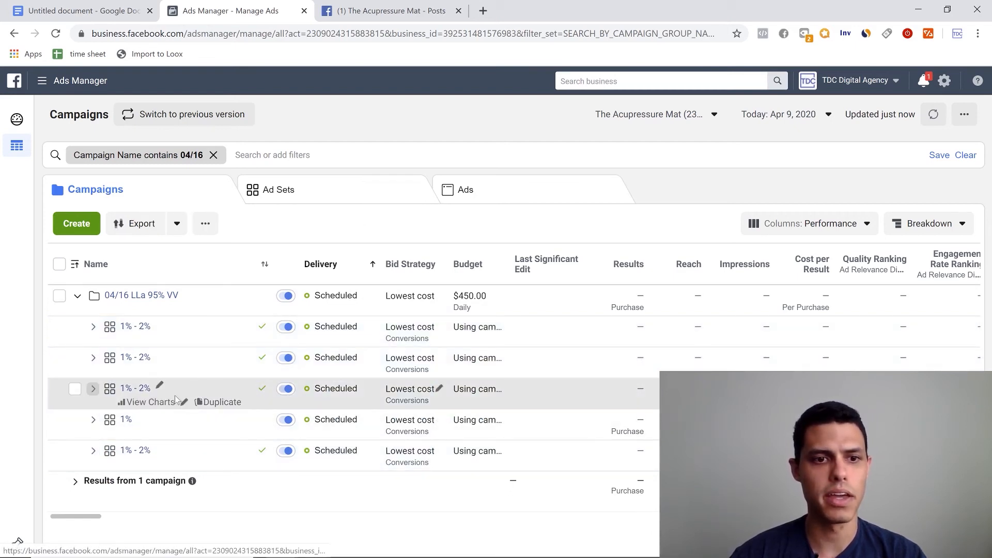
Open the third listed 1% - 2% ad set for editing and rename it 2% - 3%.
click(185, 403)
click(360, 239)
key(BackSpace)
text(2% - 2%)
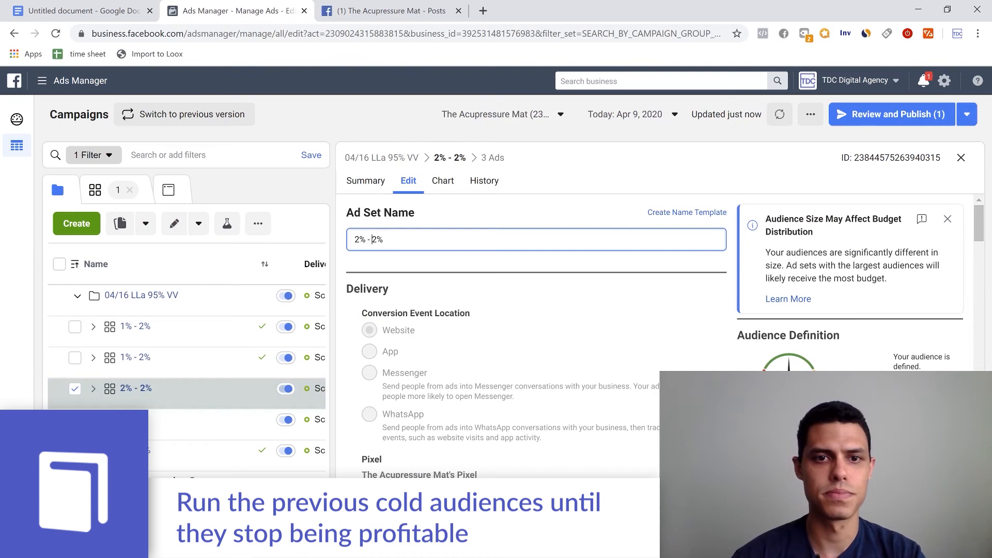
key(BackSpace)
text(3)
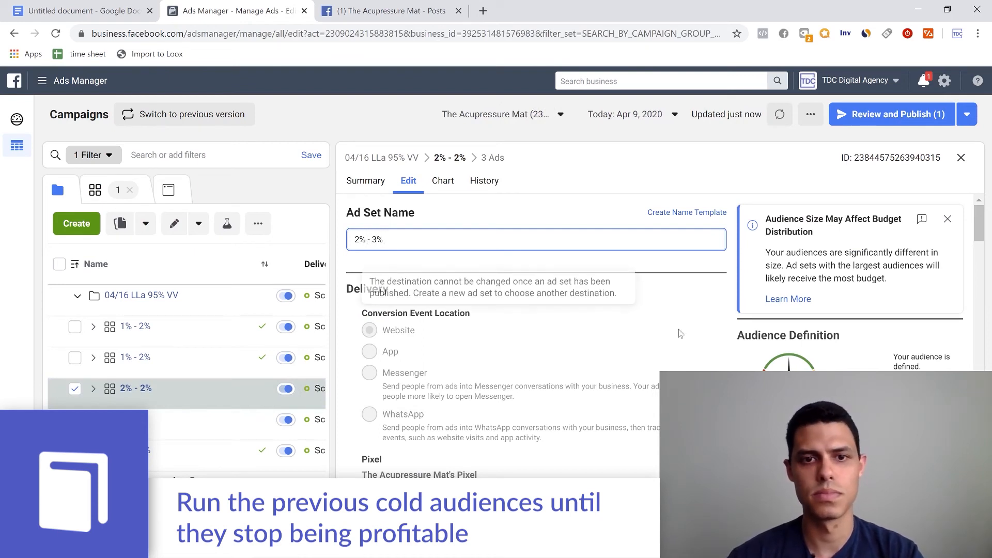
Replace the 2% - 3% ad set's custom audience with Lookalike (US, 2% to 3%) - 4/9 95% VV and publish the change.
scroll(663, 364, down, 6)
scroll(474, 357, down, 9)
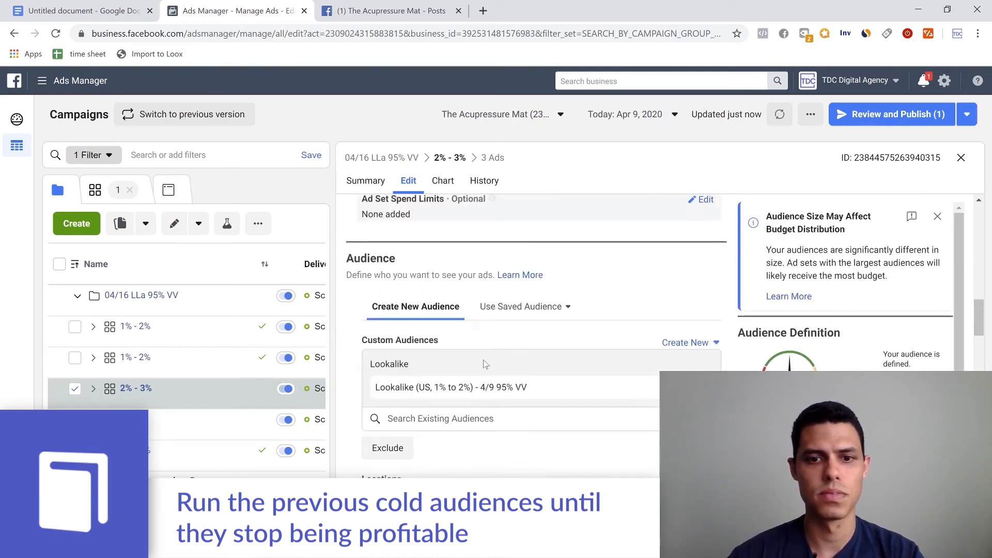
click(474, 353)
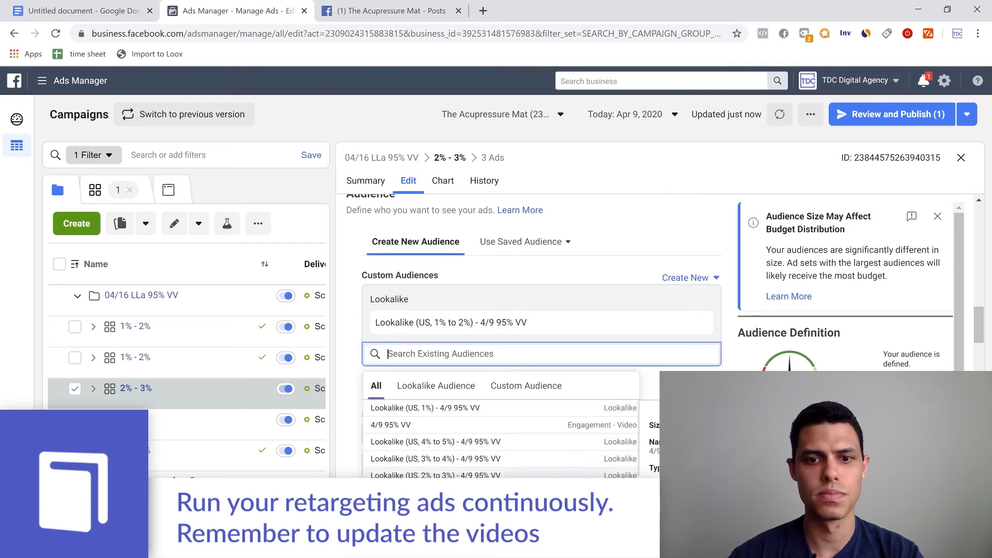
click(435, 476)
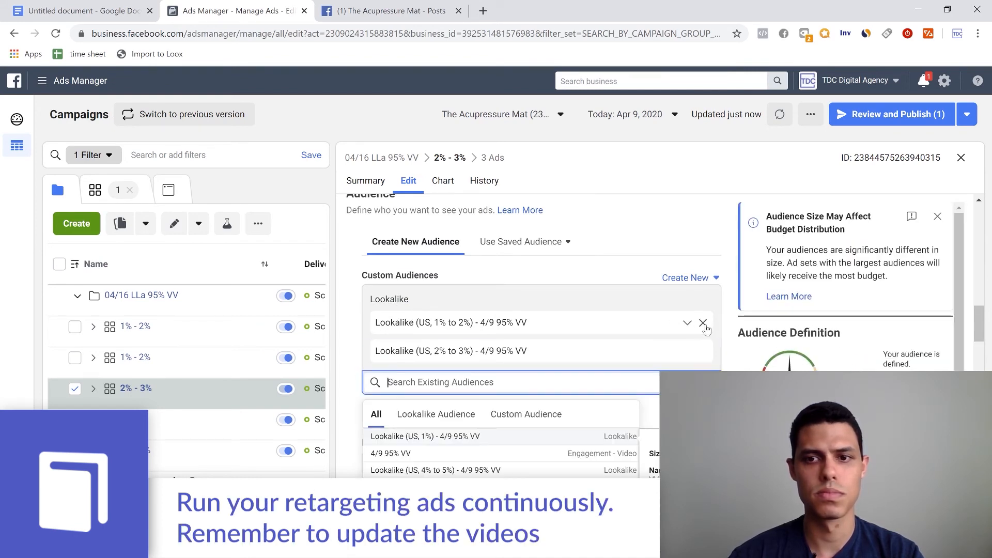
click(703, 323)
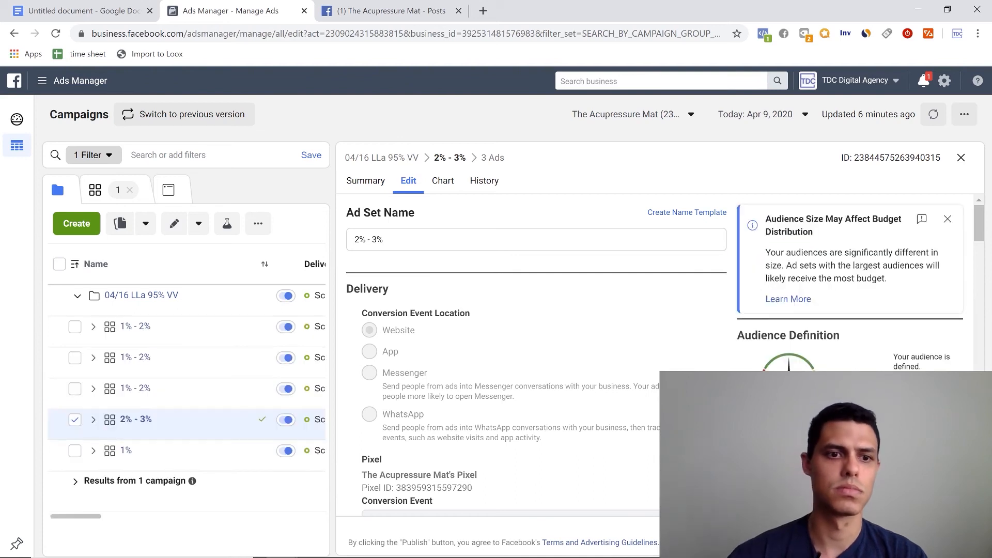
Close and deselect the 2% - 3% ad set, and rename the second listed 1% - 2% ad set as 3% - 4%.
click(961, 157)
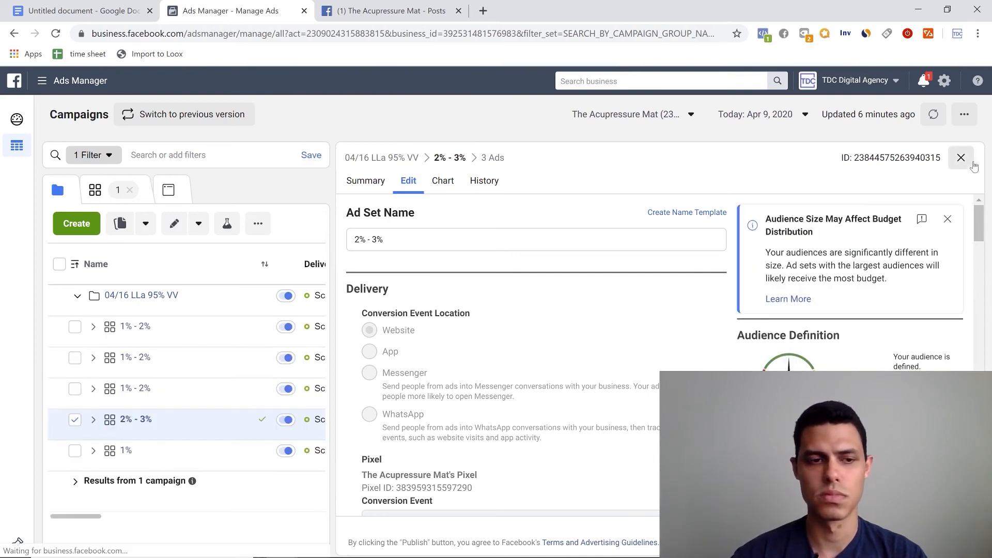
click(75, 420)
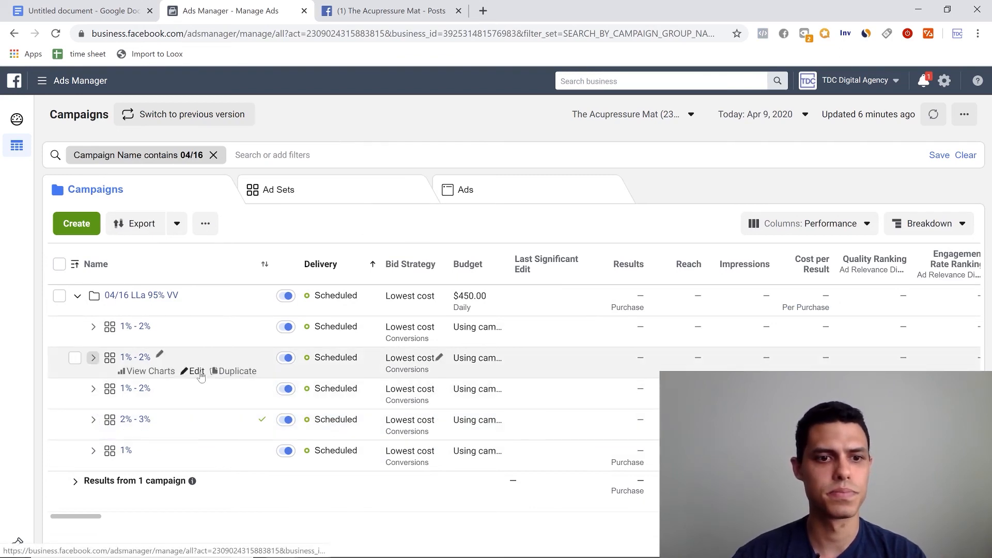
click(197, 372)
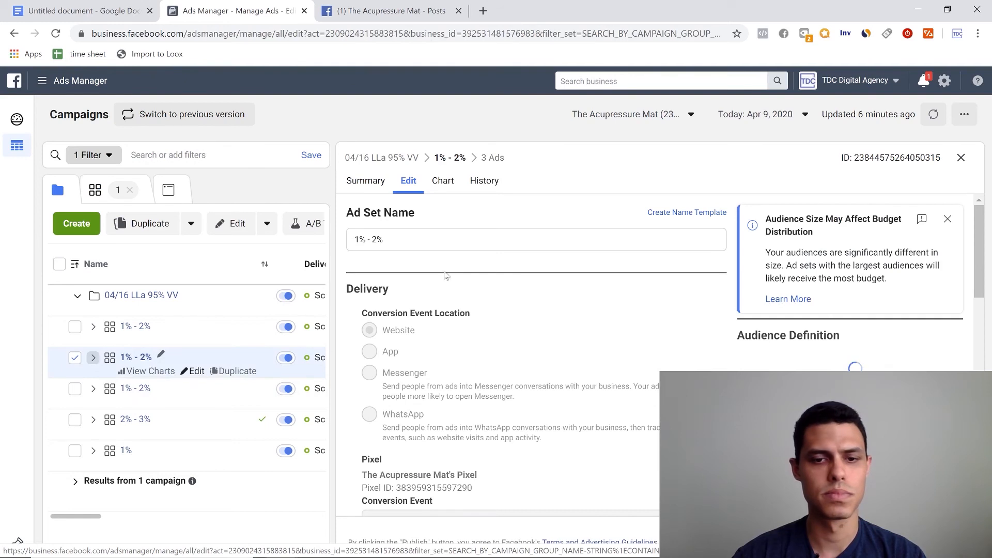
click(360, 239)
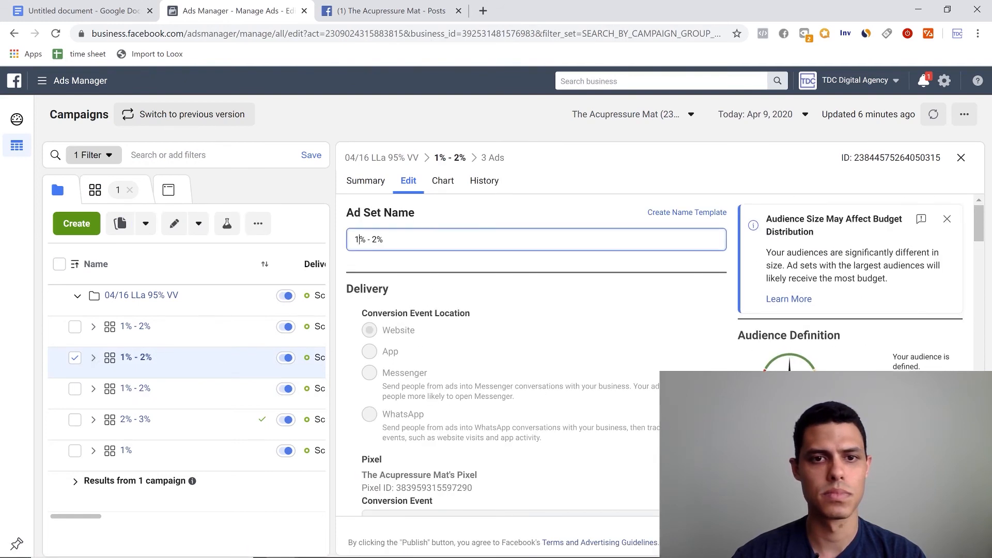
key(BackSpace)
text(3)
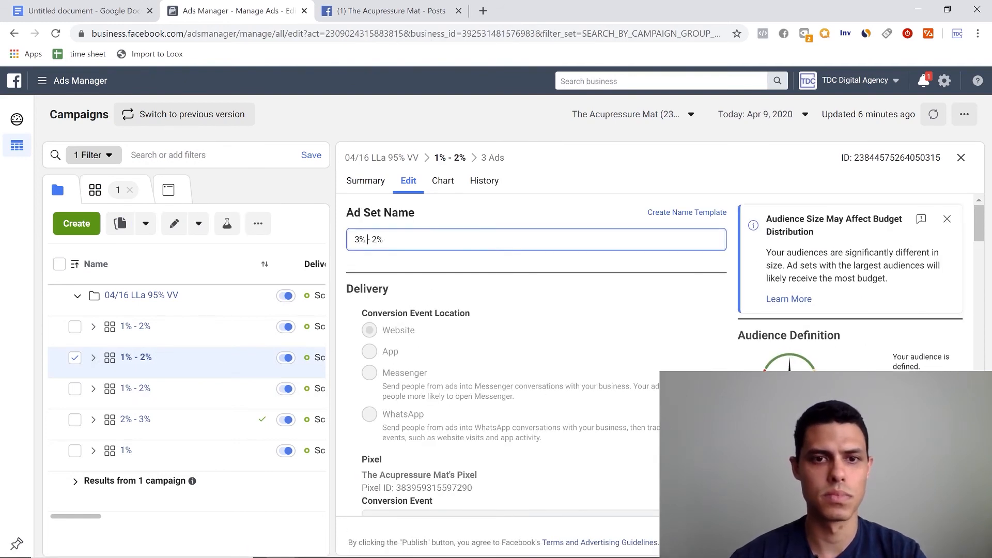
click(377, 239)
key(BackSpace)
text(4)
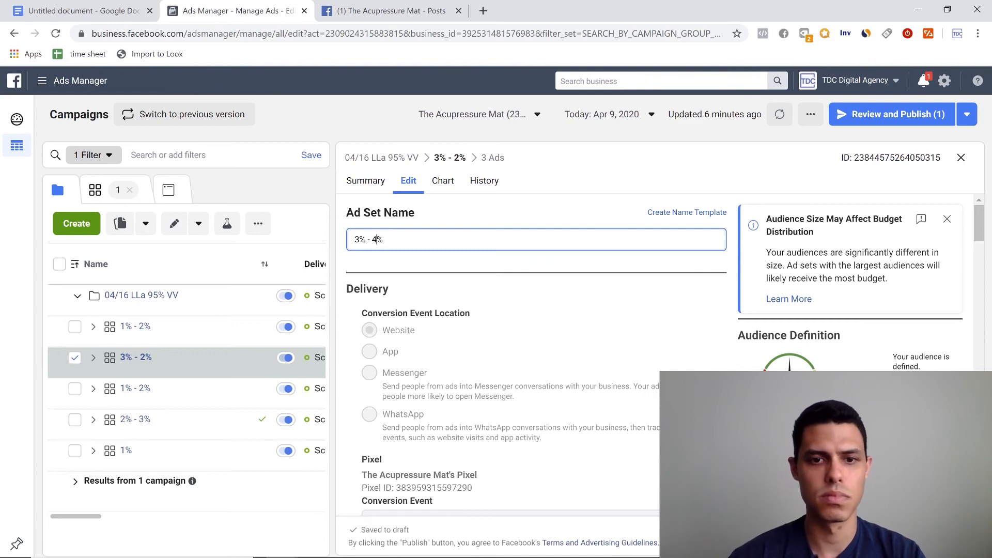
Replace the 3% - 4% ad set's custom audience with Lookalike (US, 3% to 4%) - 4/9 95% VV, publish, and close the editor.
scroll(433, 393, down, 15)
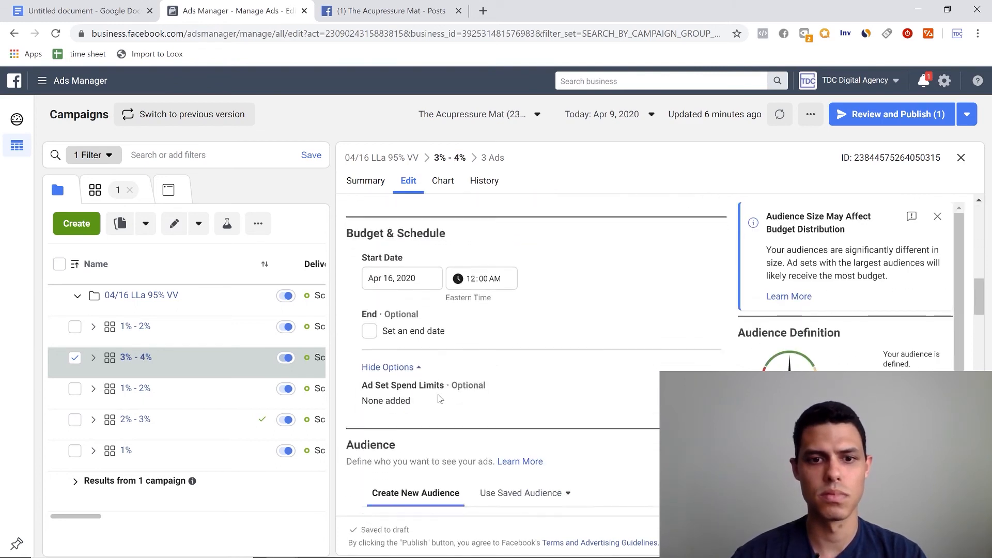
scroll(433, 392, down, 5)
click(388, 354)
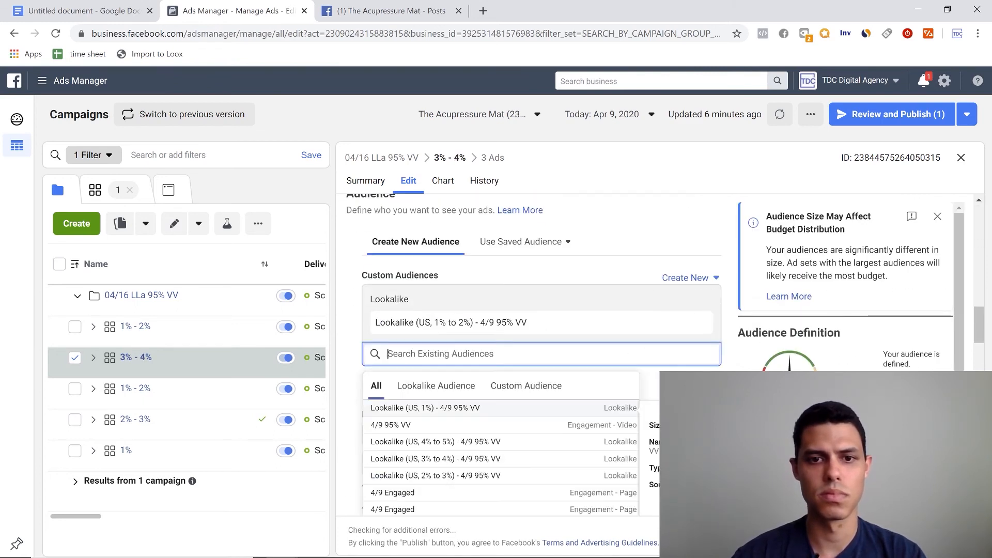
click(529, 459)
click(703, 324)
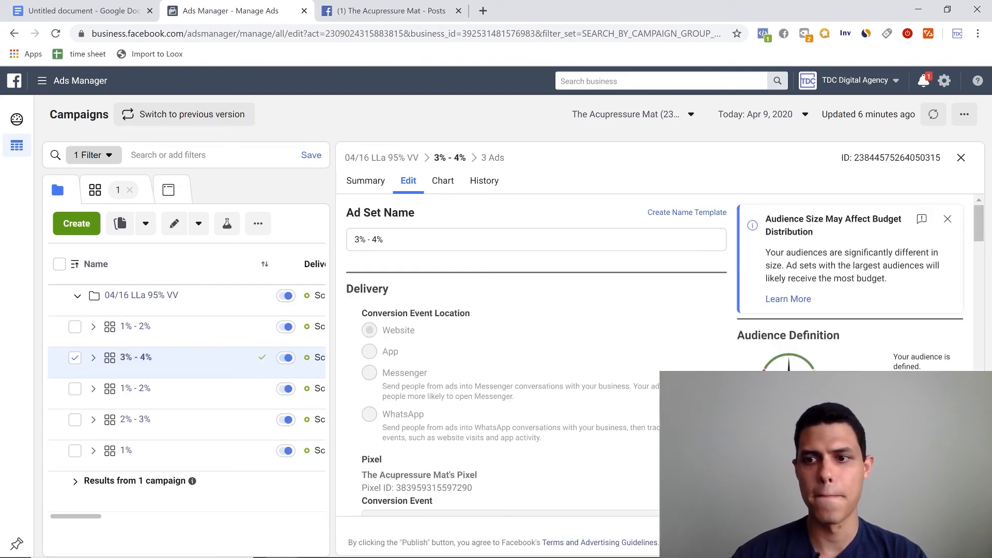
click(960, 158)
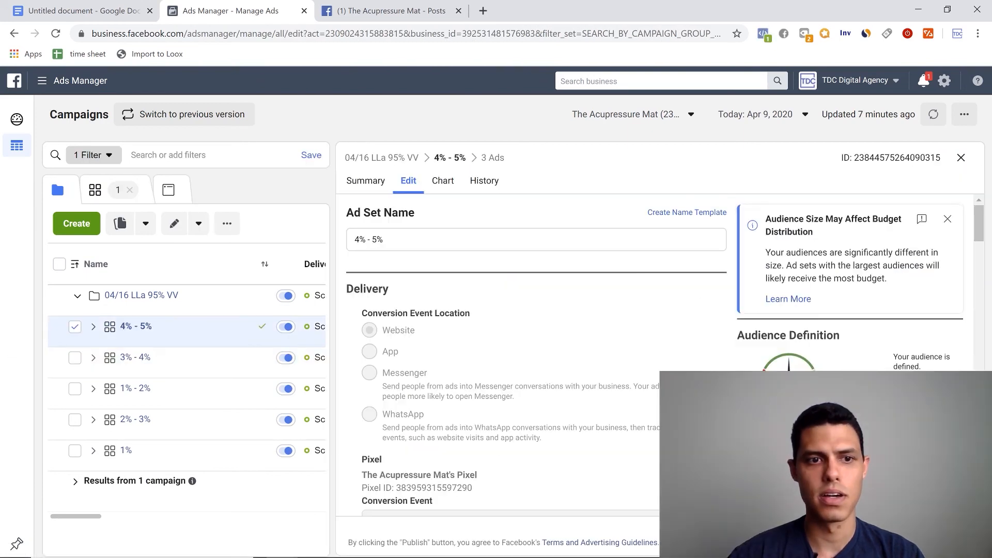
Check the custom audience of the 4% - 5% ad set, close its editor and deselect it.
scroll(532, 310, down, 6)
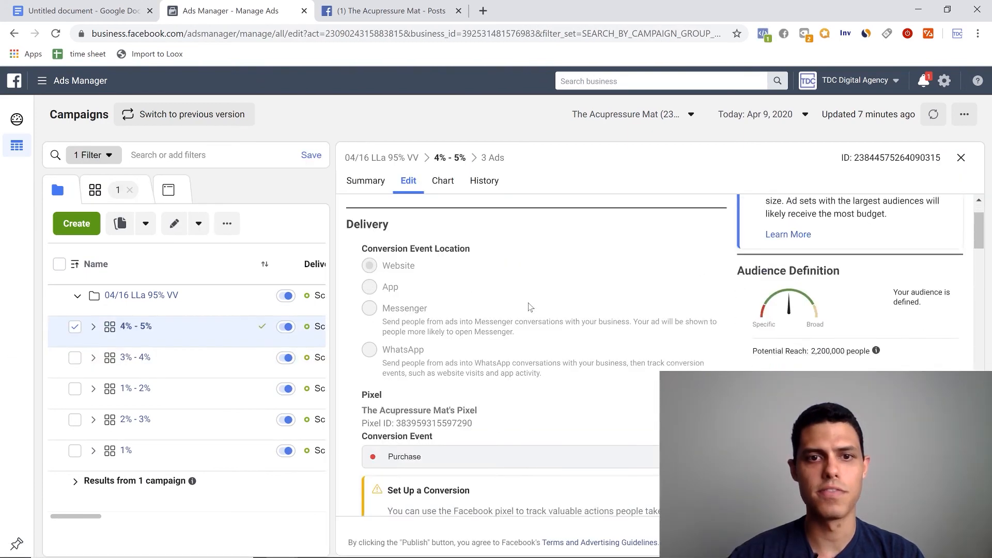
scroll(539, 317, down, 10)
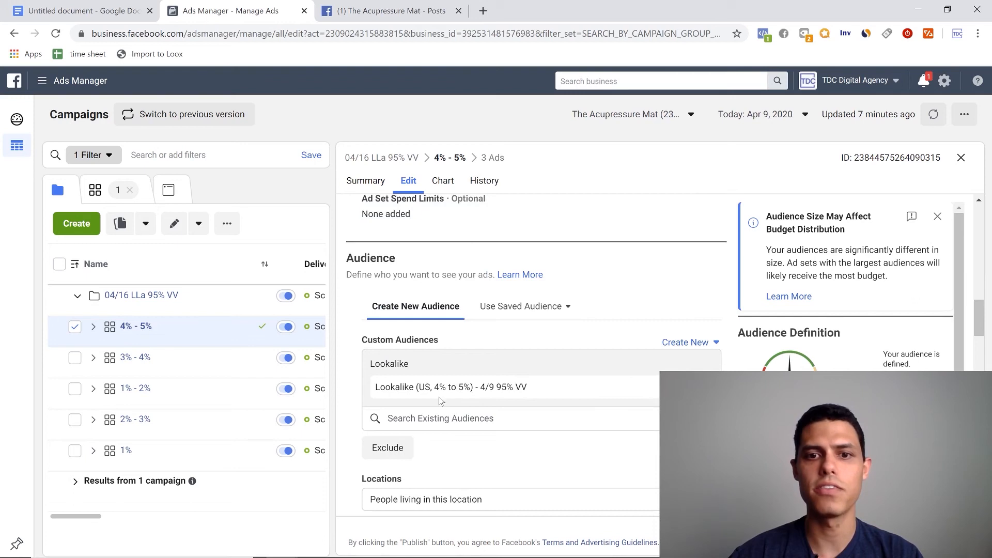
click(962, 165)
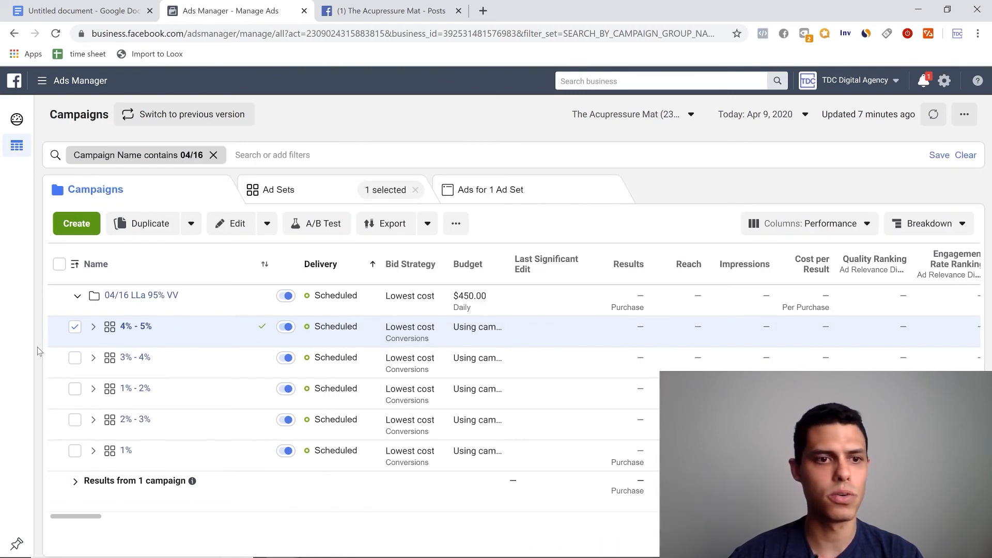
click(74, 326)
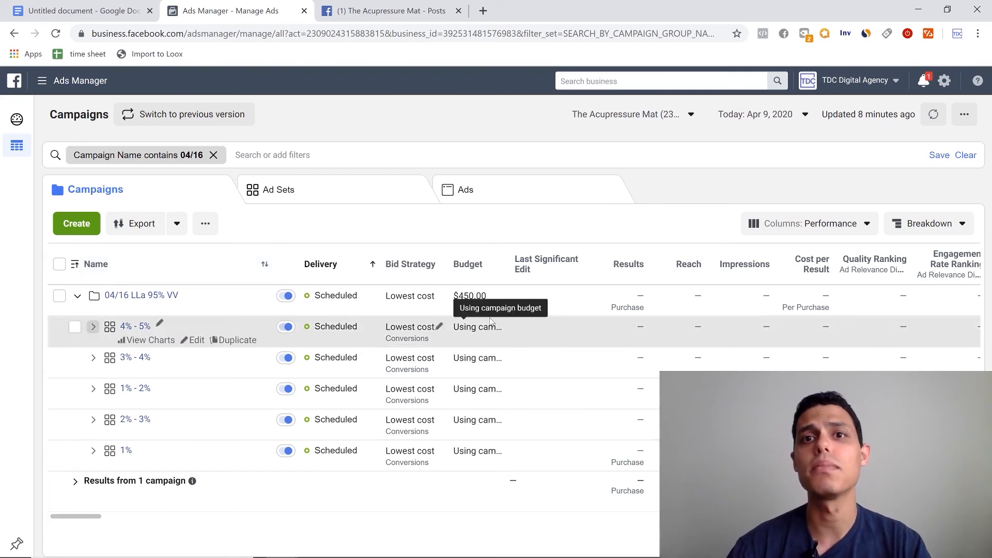
Browse the visitor and event criteria available for a new website custom audience.
mouse_move(209, 307)
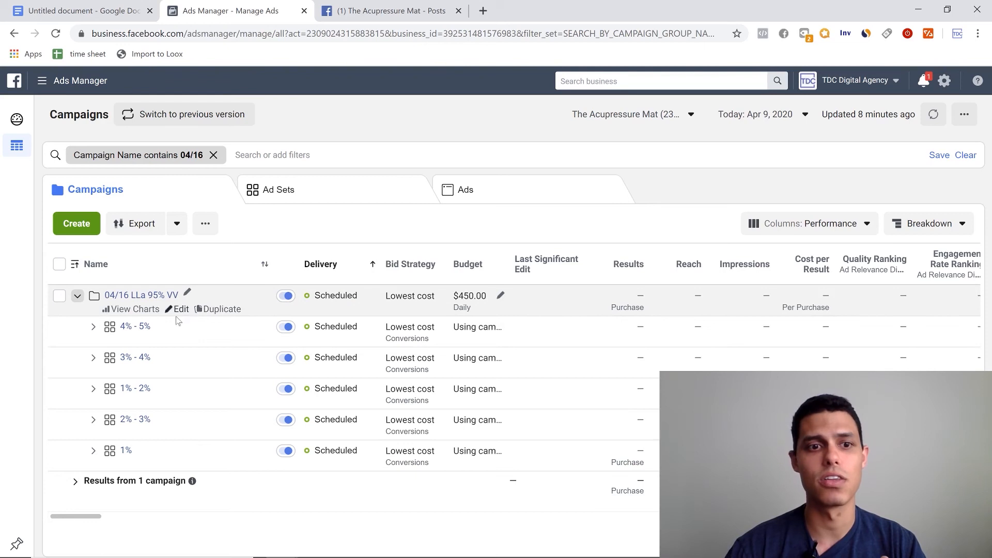
mouse_move(213, 342)
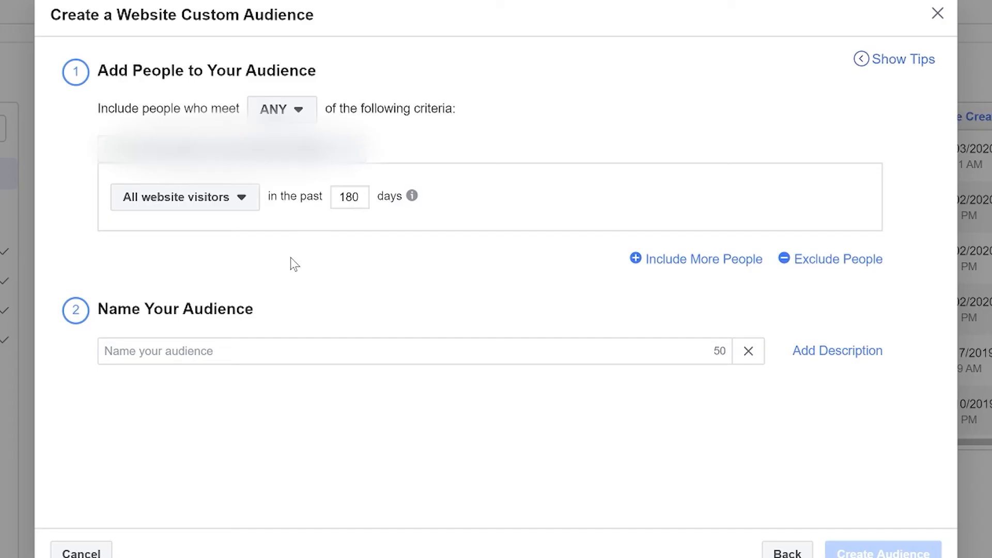
click(239, 213)
mouse_move(392, 310)
mouse_down()
mouse_move(394, 398)
mouse_move(404, 302)
mouse_move(405, 330)
mouse_move(394, 398)
mouse_move(402, 376)
mouse_move(391, 295)
mouse_move(397, 402)
mouse_move(401, 308)
mouse_up()
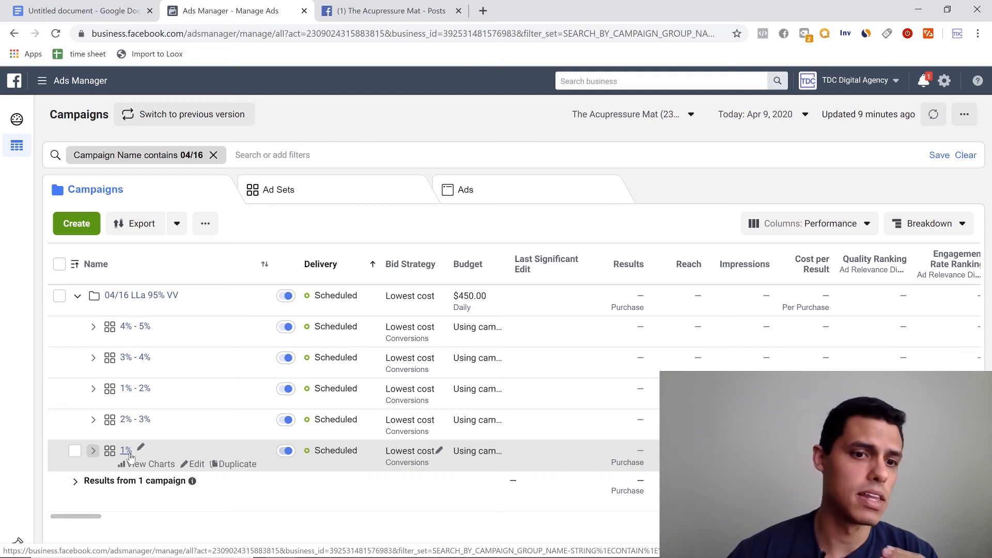
Open the 1% ad set for editing and start an exclusion under its custom audiences.
click(196, 465)
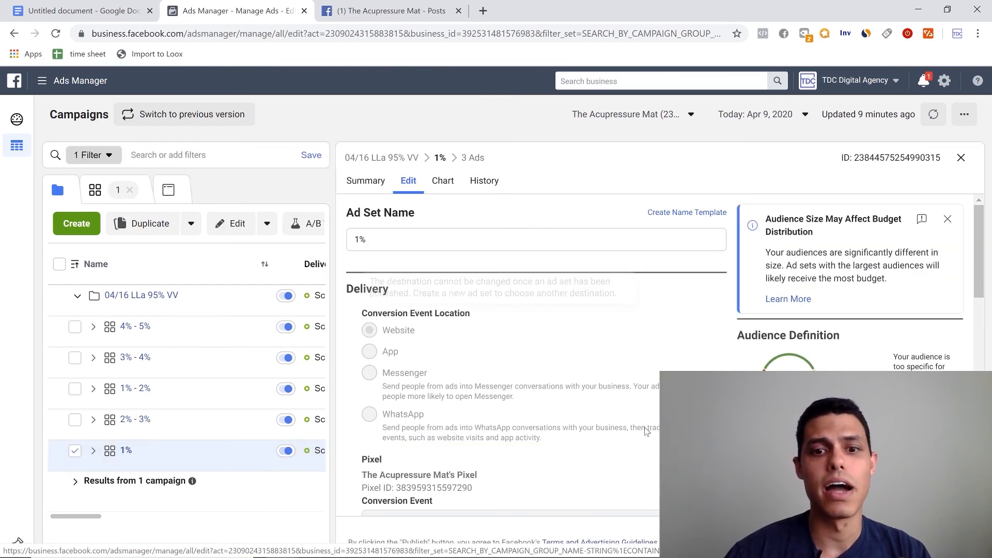
scroll(646, 431, down, 5)
scroll(645, 432, down, 7)
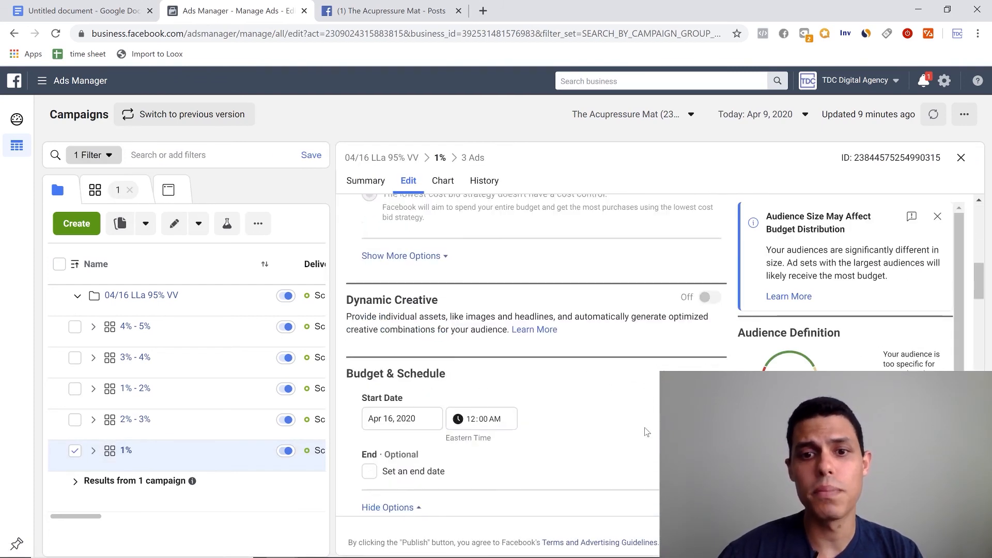
scroll(645, 431, down, 3)
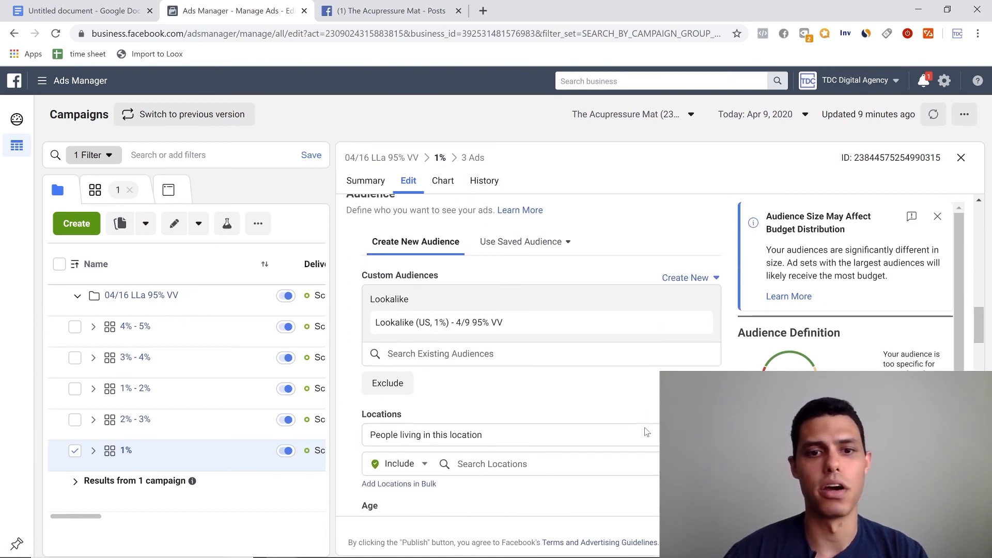
click(388, 385)
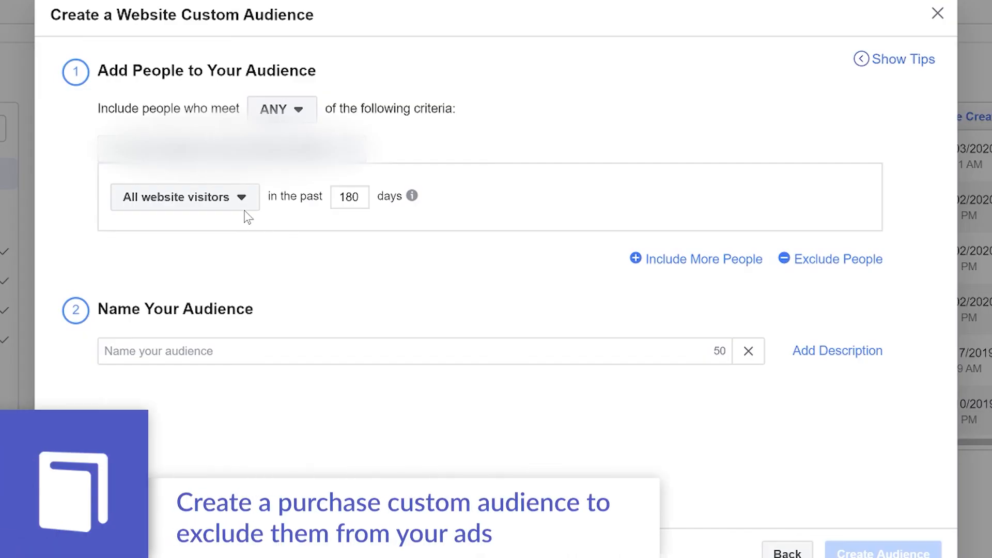
Create a website custom audience named Purchase from the Purchase event in the past 180 days.
click(243, 206)
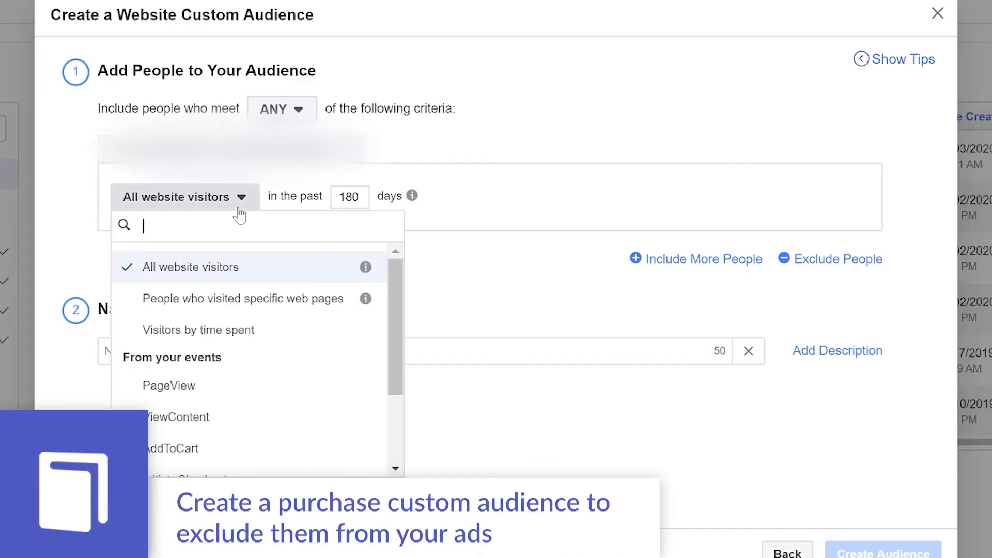
drag(392, 295, 383, 430)
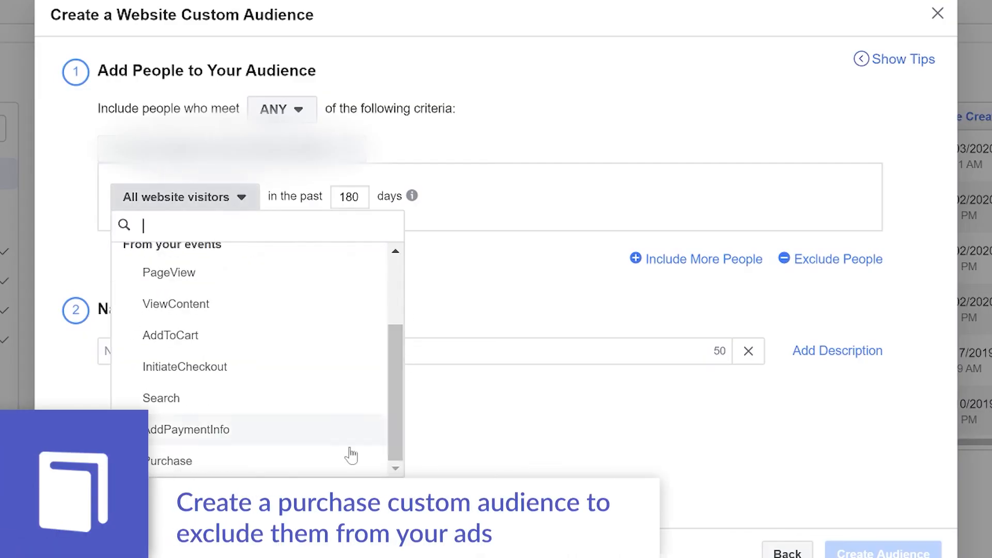
click(165, 460)
click(119, 366)
text(Purchase)
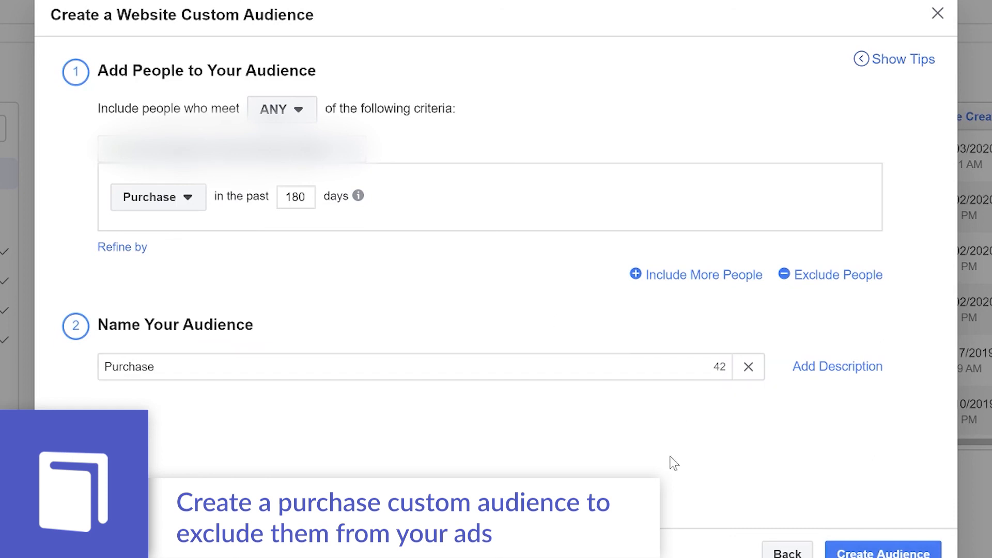
click(857, 550)
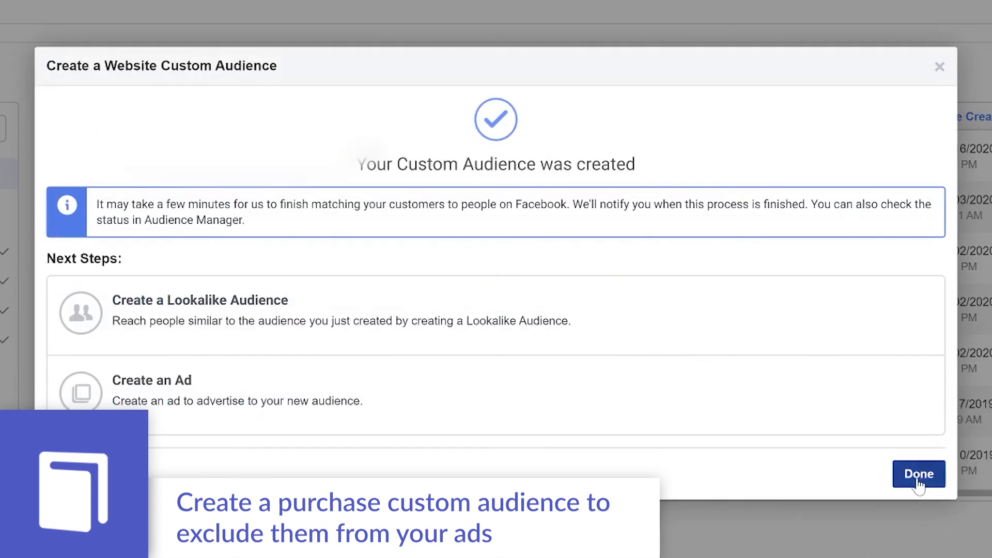
click(918, 474)
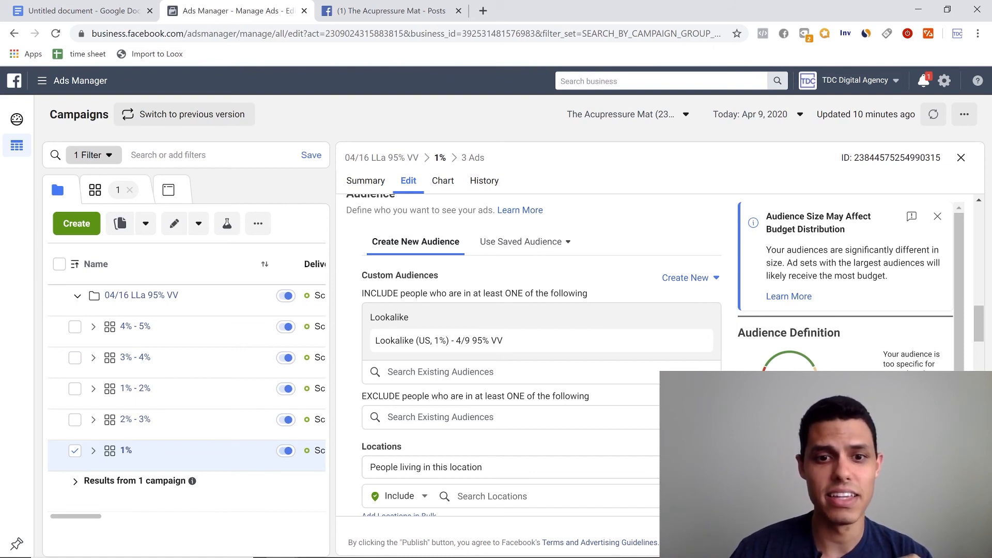
Look through the existing audiences available for exclusion in the 1% ad set, and close and deselect the ad set.
click(382, 417)
scroll(361, 440, down, 2)
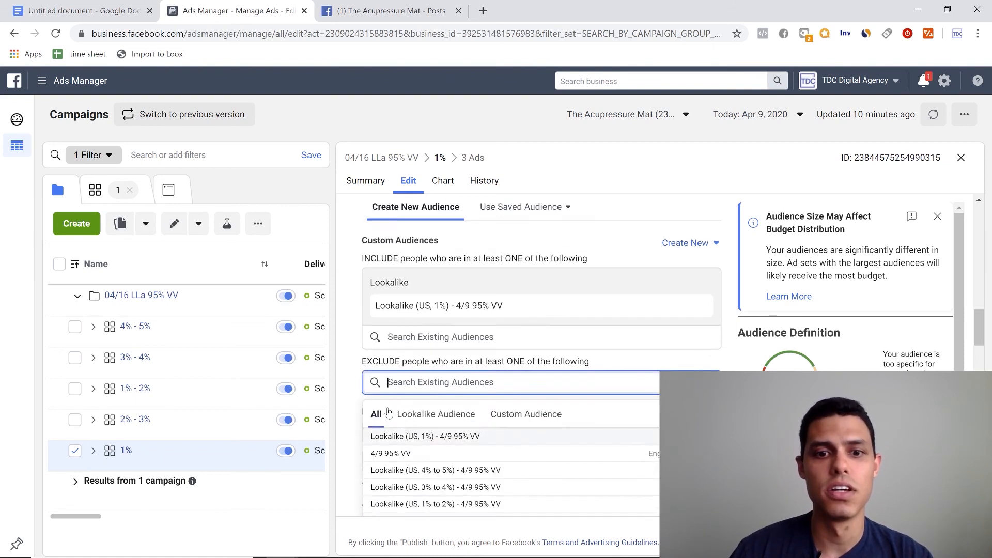
scroll(442, 438, down, 3)
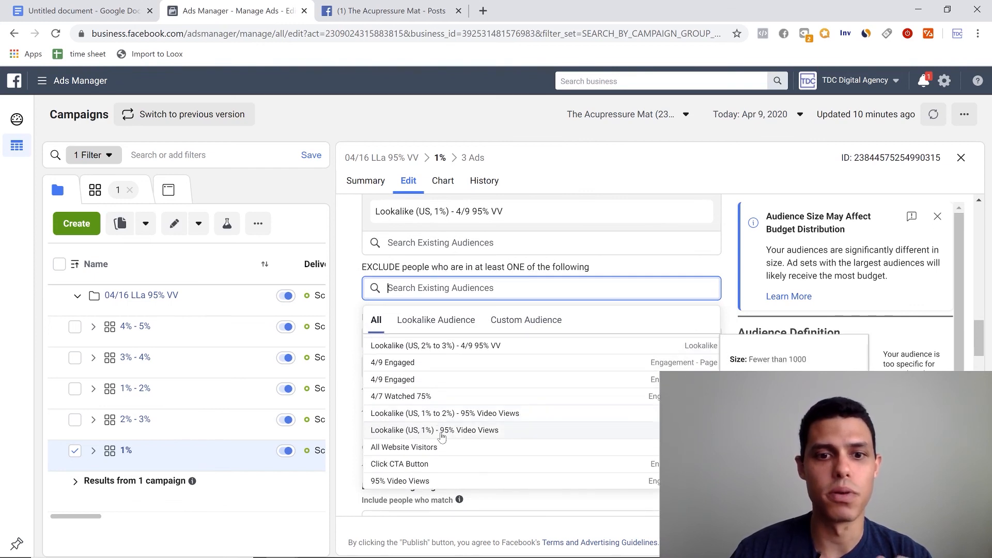
scroll(442, 438, up, 3)
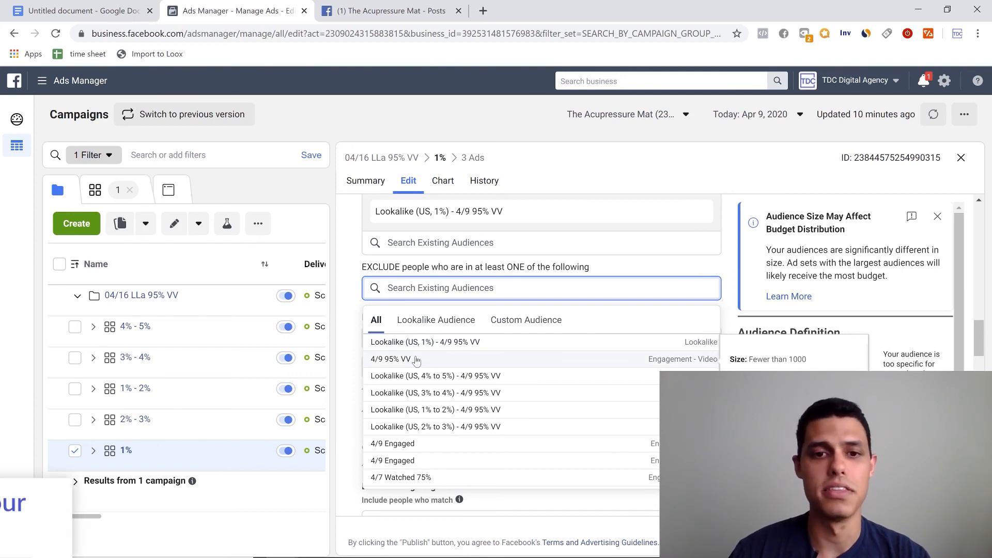
click(353, 282)
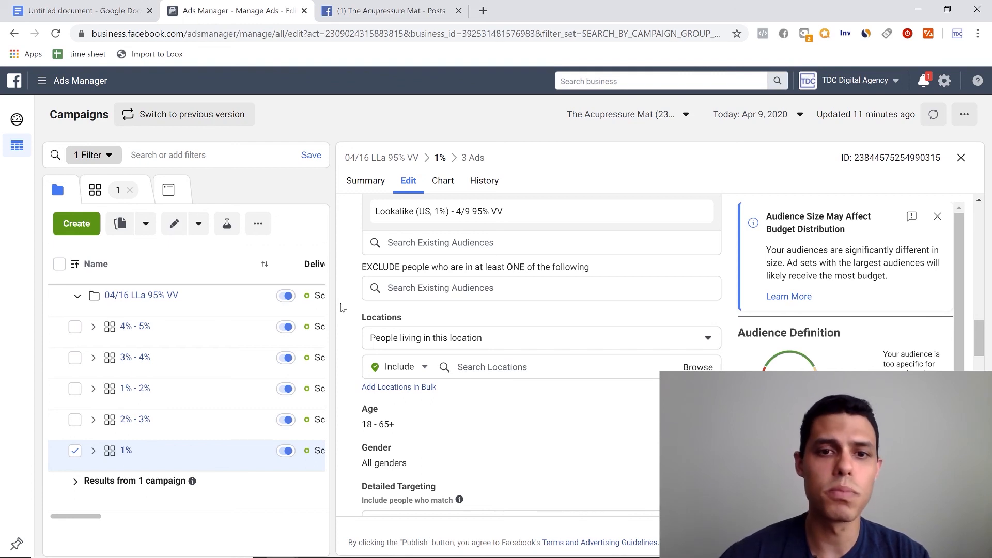
scroll(362, 310, up, 1)
click(687, 353)
click(708, 282)
click(687, 352)
click(707, 281)
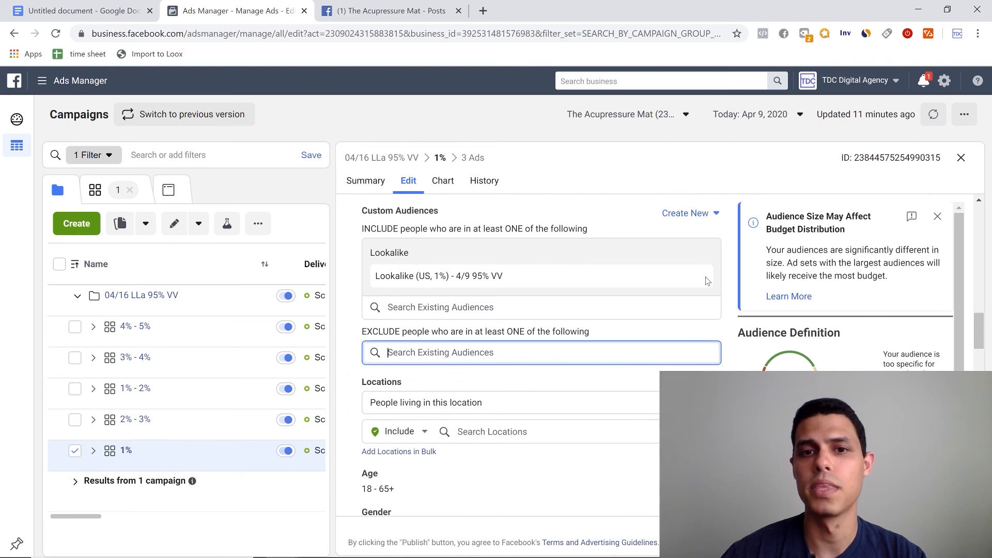
click(74, 451)
Expand the 1% ad set to examine its V1, V2 and V3 ads, and collapse the ad set and the 04/16 LLa 95% VV campaign.
click(93, 451)
click(93, 450)
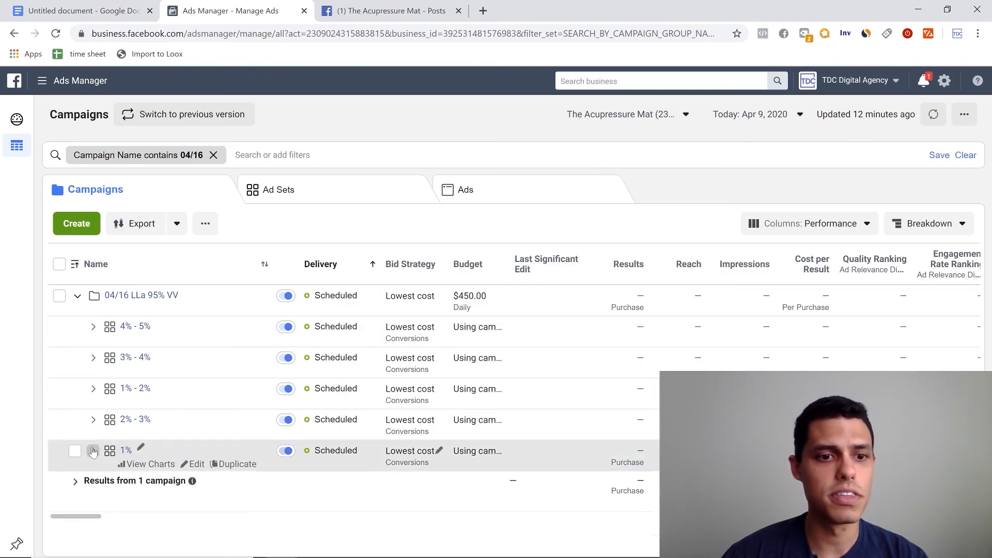
click(93, 452)
scroll(94, 392, down, 1)
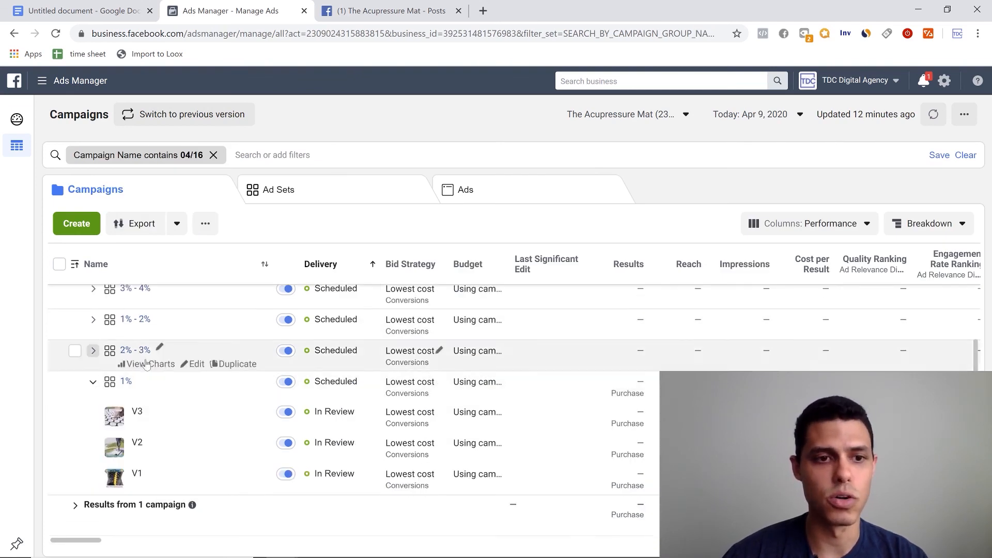
click(93, 382)
click(93, 450)
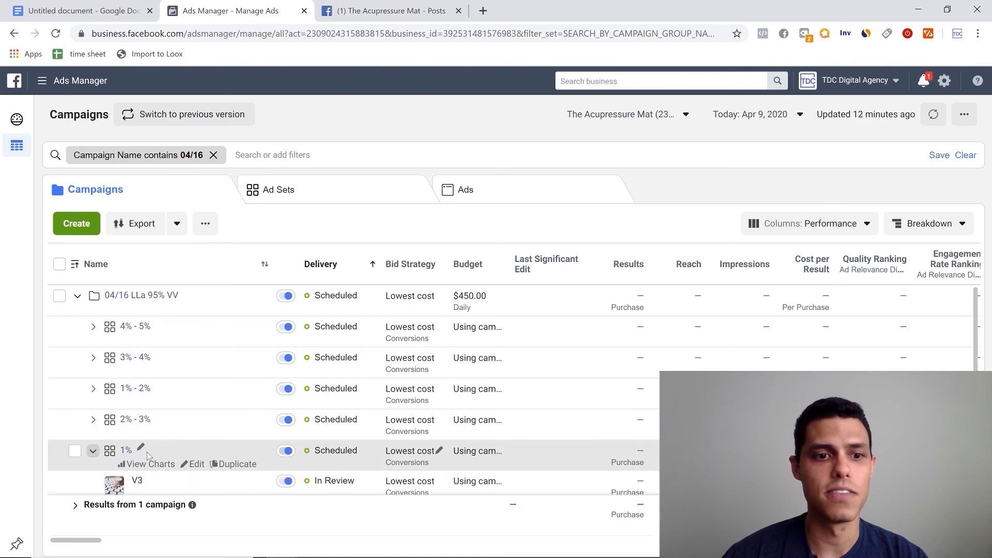
scroll(93, 439, down, 1)
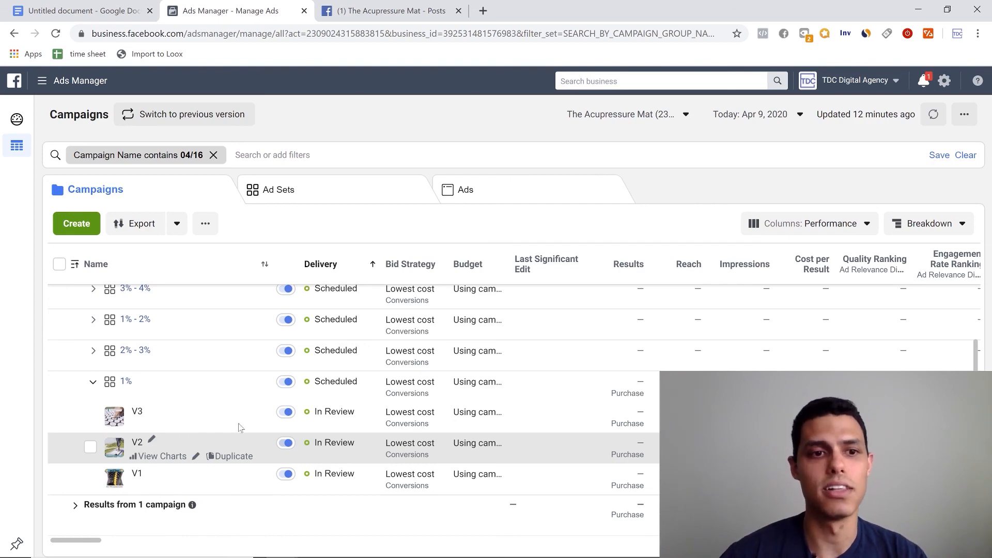
click(93, 382)
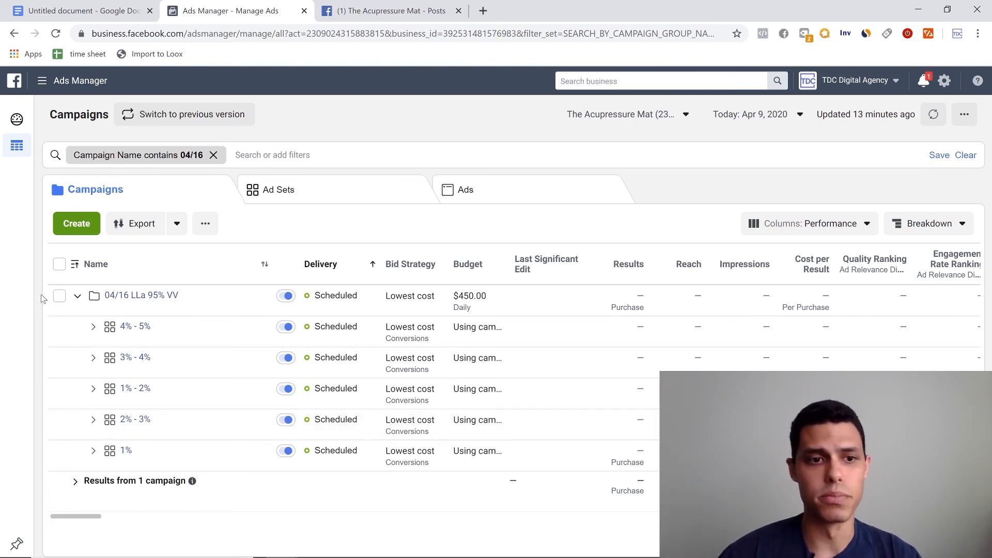
click(75, 297)
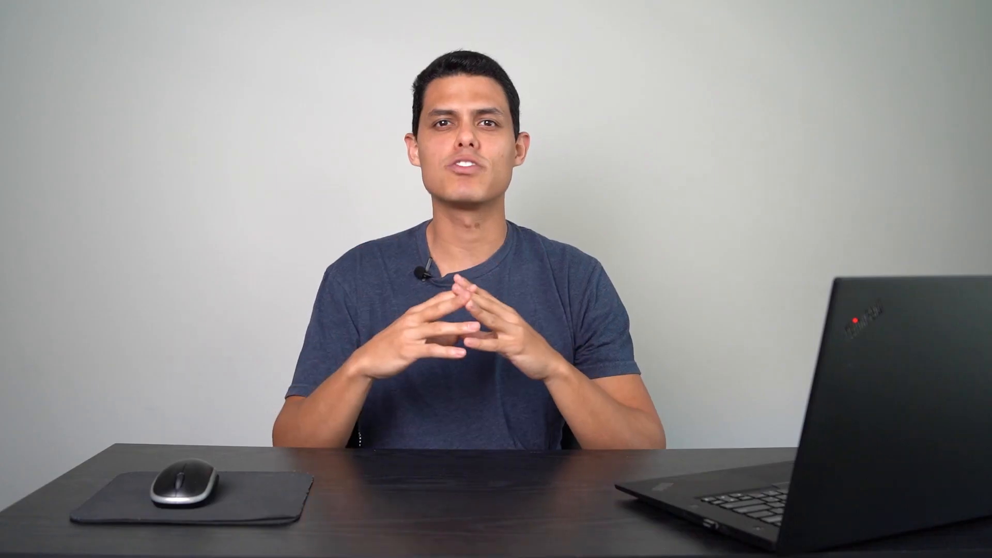